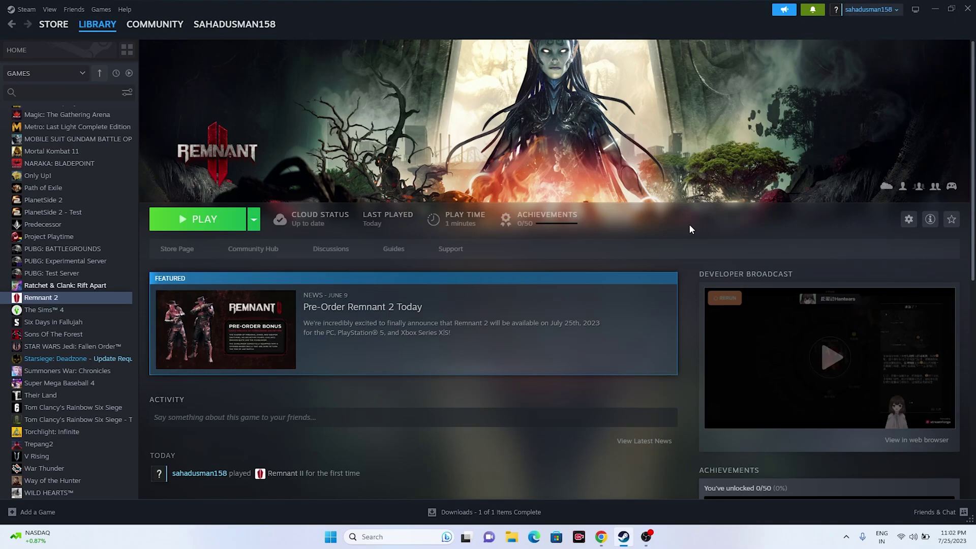
- Display the Windows power options and dismiss them without restarting the computer
right_click(331, 537)
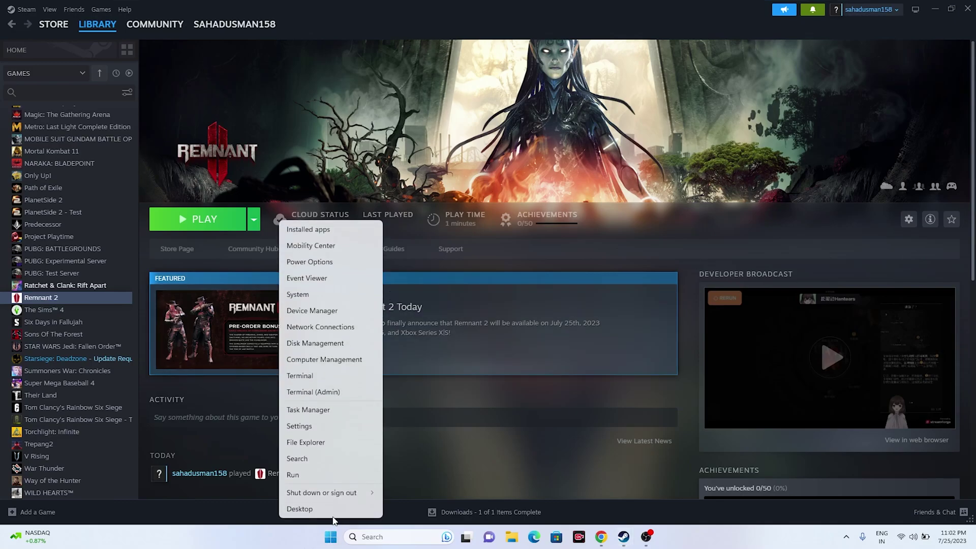
left_click(344, 543)
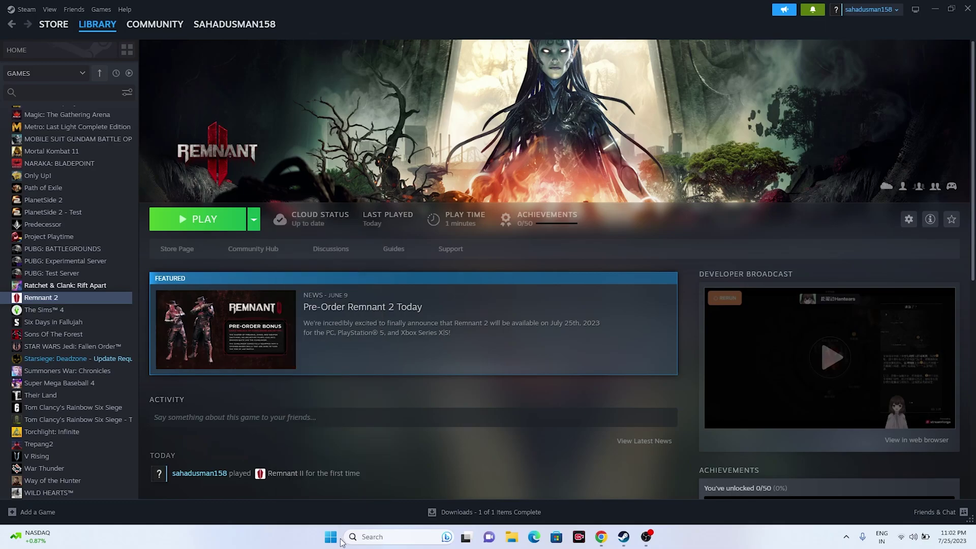
left_click(337, 540)
left_click(613, 502)
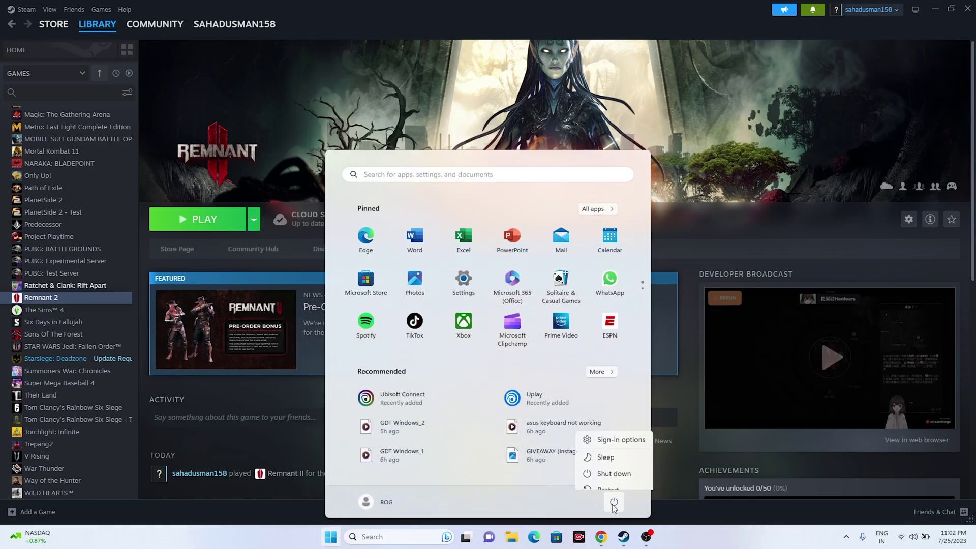
left_click(676, 512)
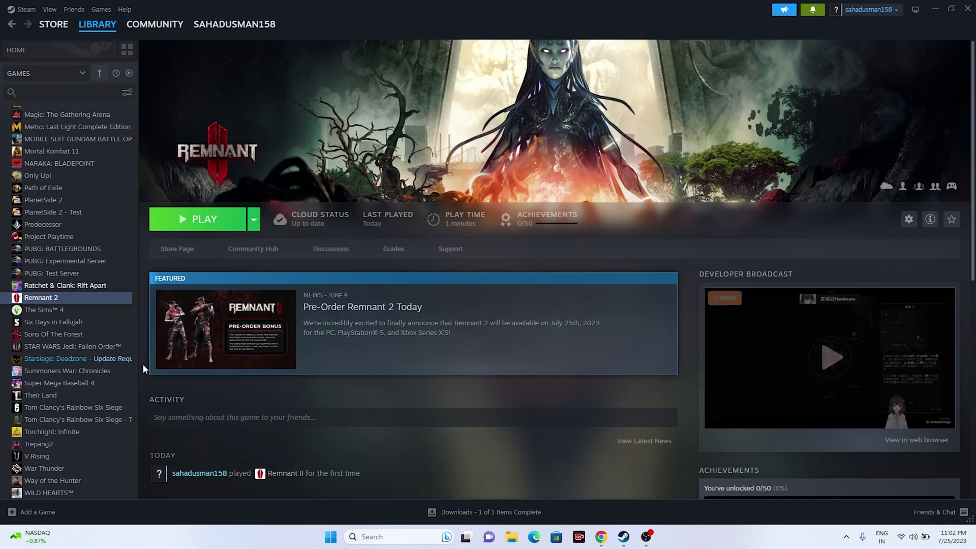
- Verify the integrity of Remnant 2's game files from its installed files properties, and close the properties
right_click(43, 299)
left_click(73, 375)
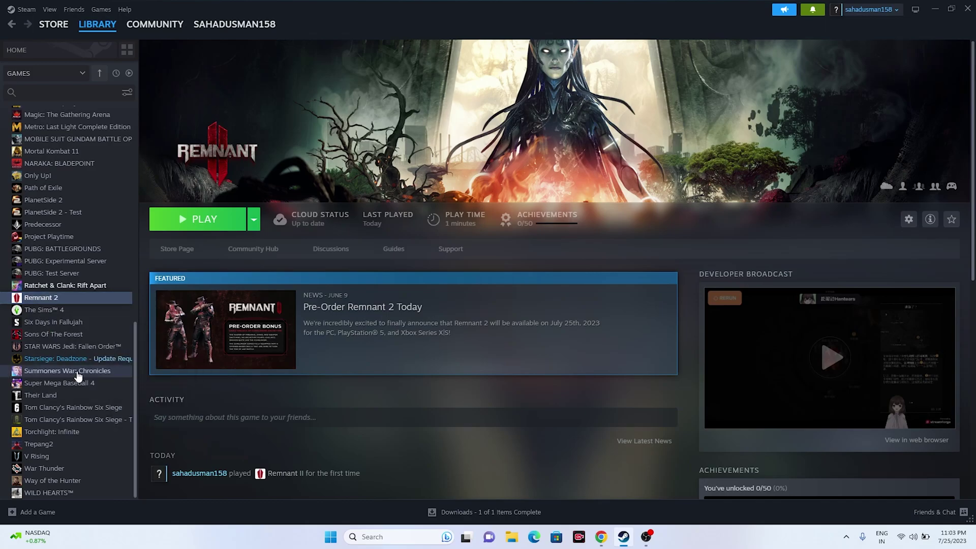
left_click(325, 197)
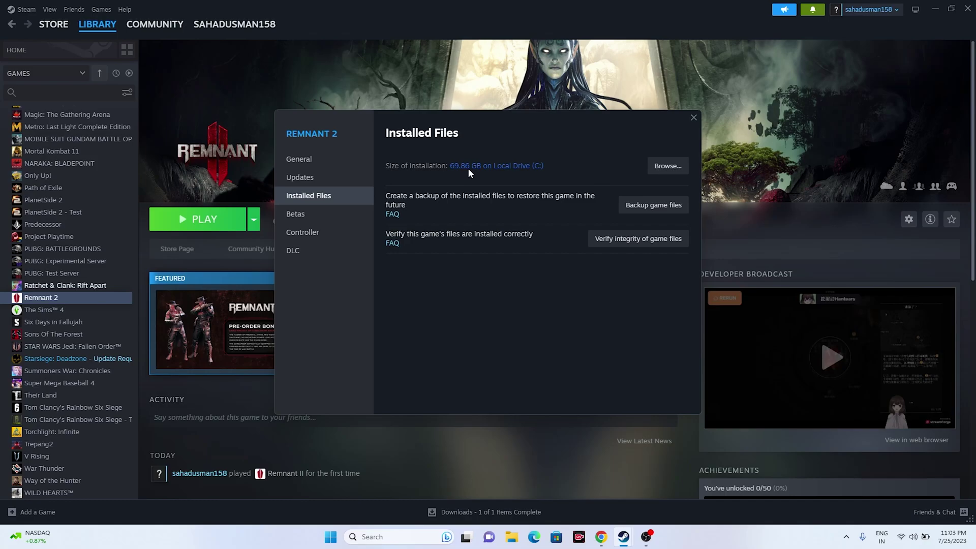
left_click(653, 239)
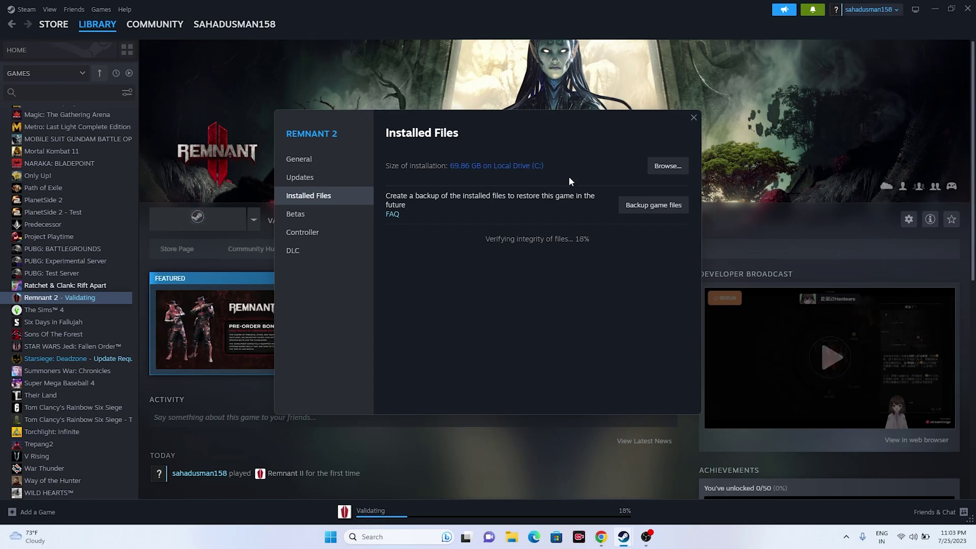
left_click(693, 118)
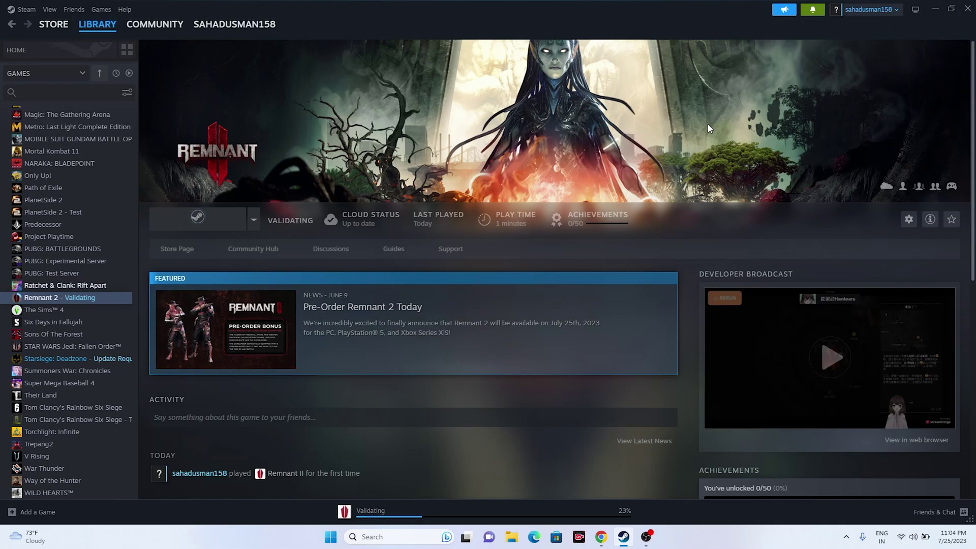
- Close and reopen the Steam window, and bring up the client's Exit command without using it
left_click(969, 10)
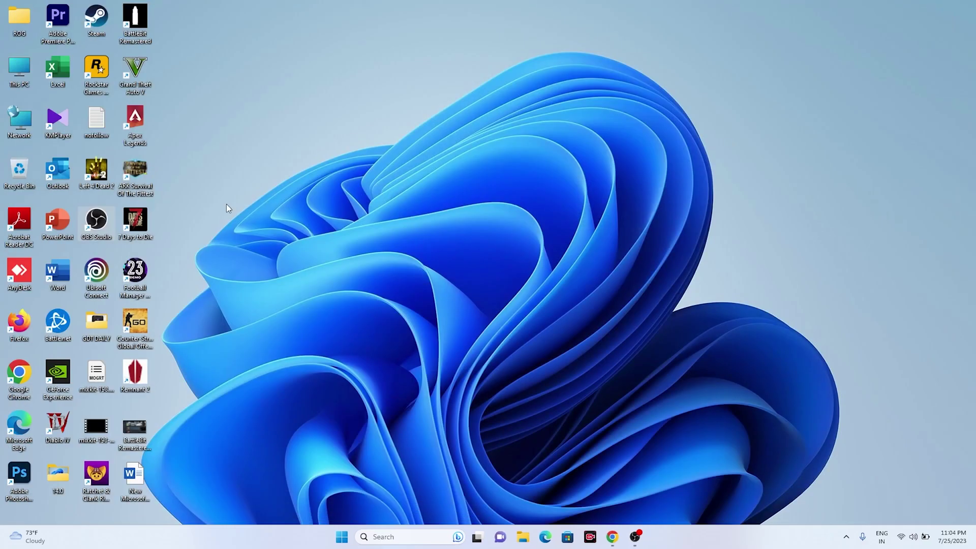
double_click(96, 18)
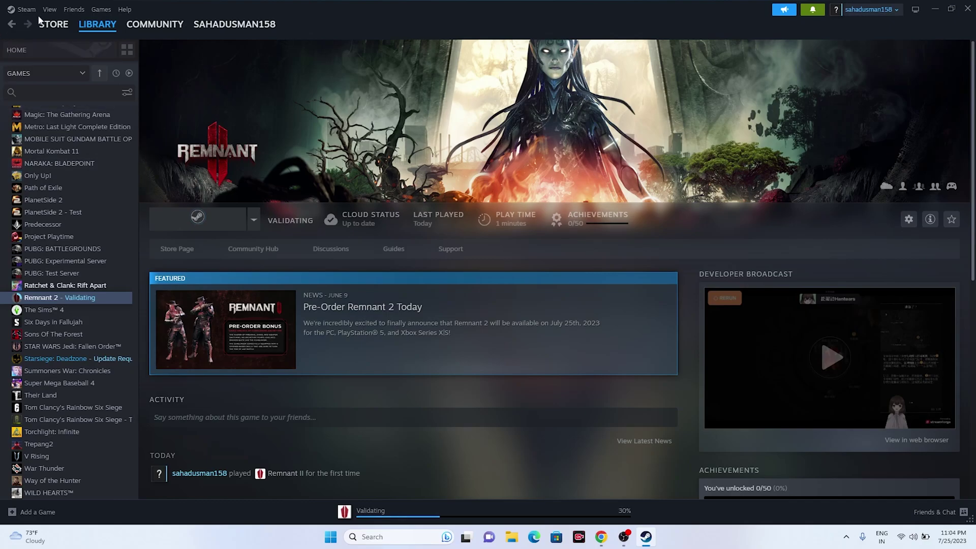
left_click(22, 10)
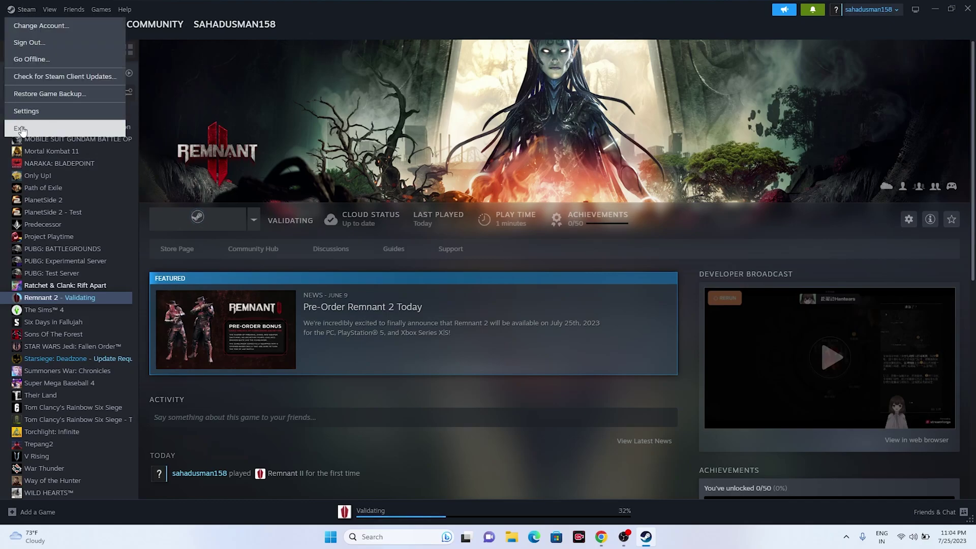
left_click(544, 132)
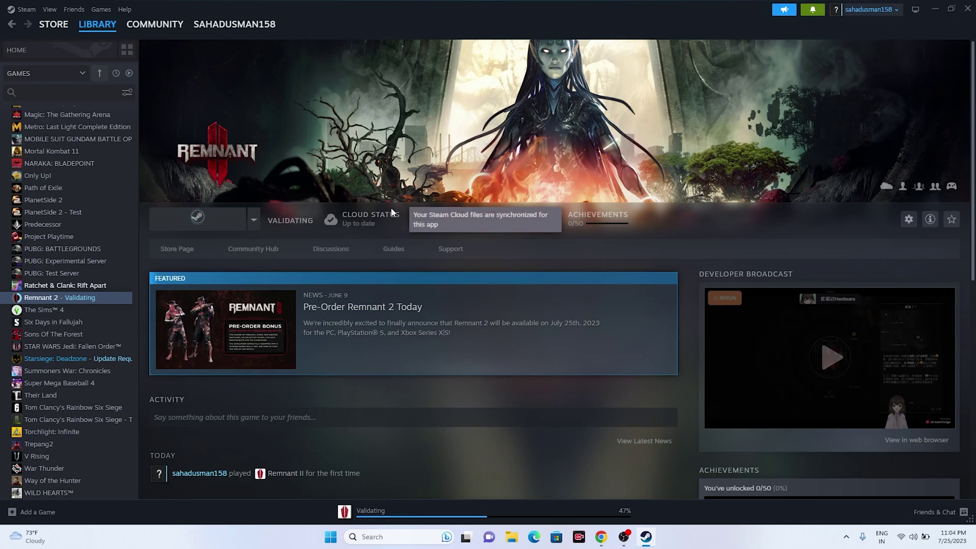
- View Remnant 2's local installation folder from its installed files properties, select the Remnant2 application, and close the folder
right_click(66, 297)
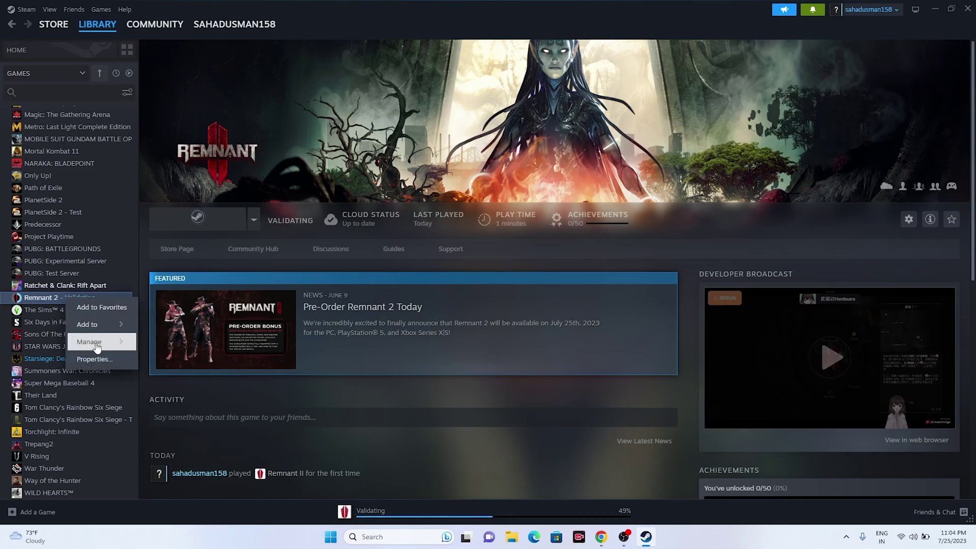
left_click(97, 358)
left_click(314, 196)
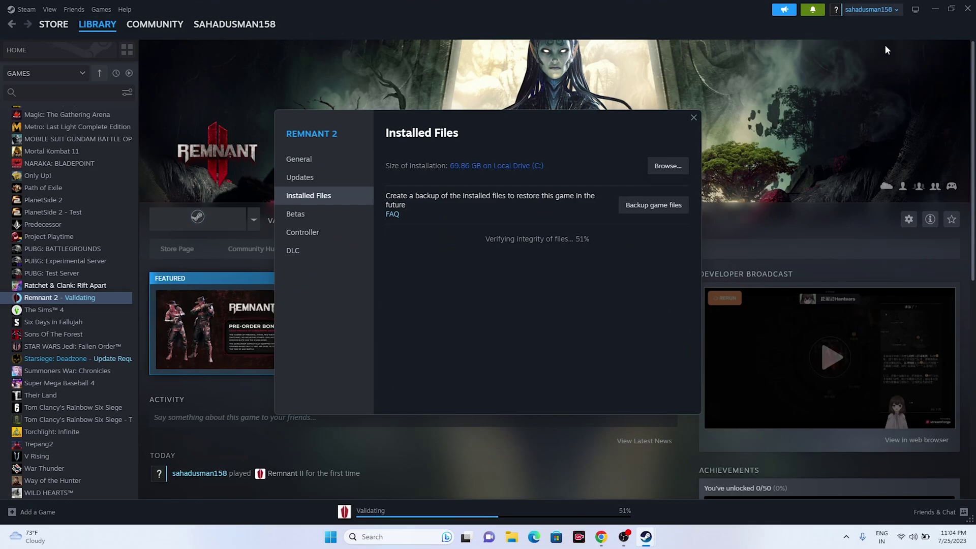
left_click(935, 9)
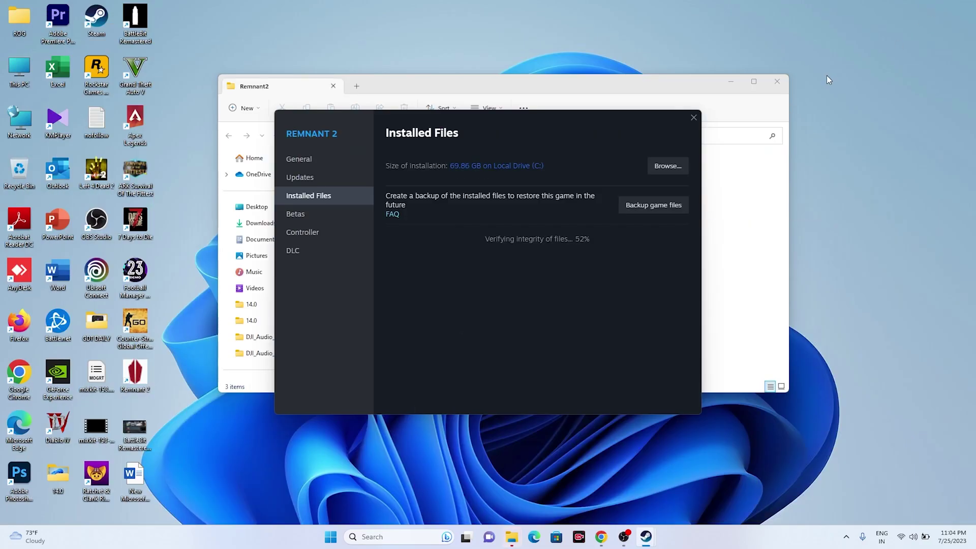
left_click(754, 82)
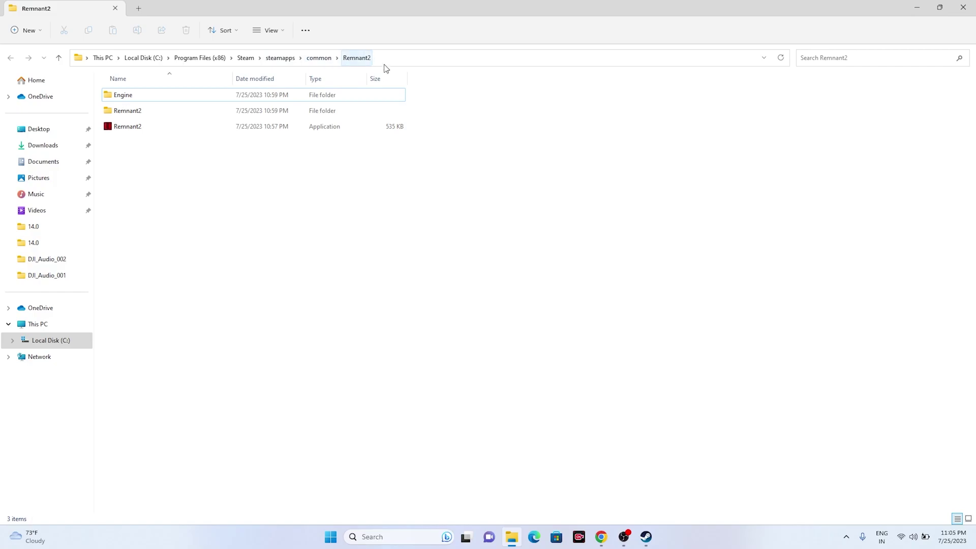
left_click(279, 128)
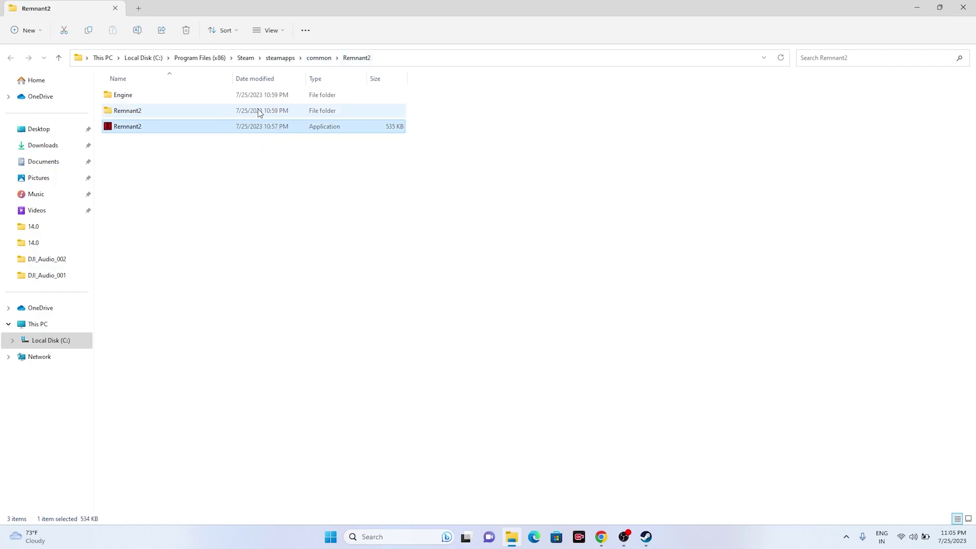
left_click(963, 7)
- In File Explorer, open the Remnant2 folder under C:, Program Files (x86), Steam, steamapps, common
left_click(512, 537)
left_click(37, 323)
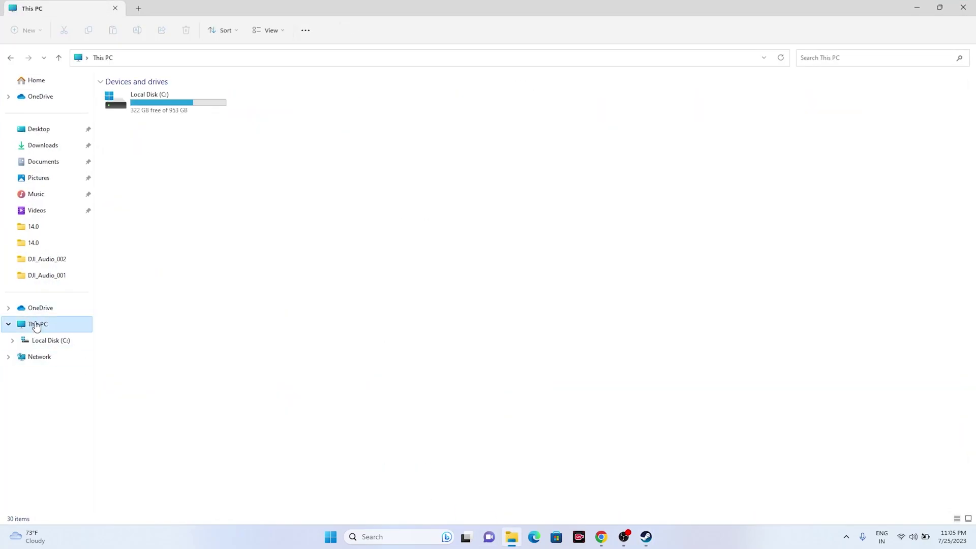
double_click(159, 109)
double_click(167, 172)
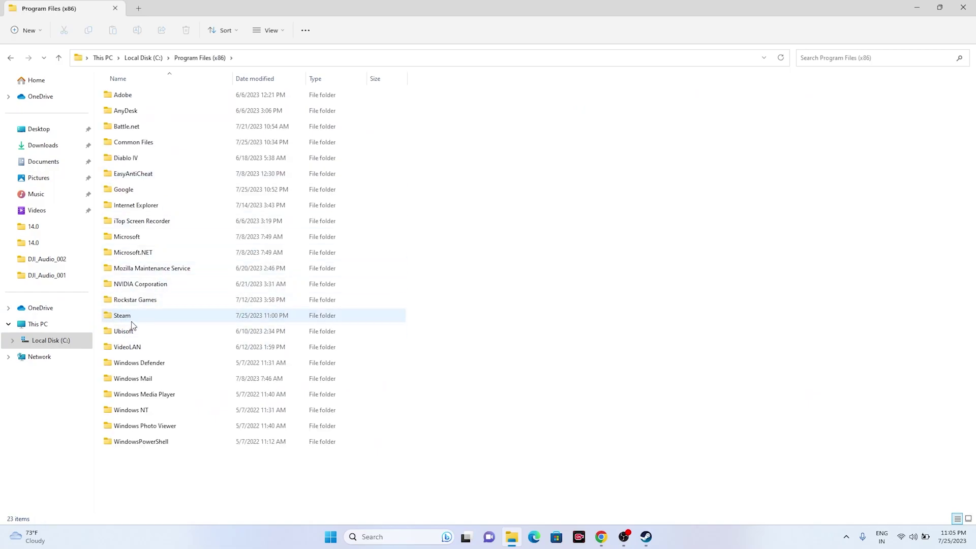
double_click(148, 316)
double_click(145, 347)
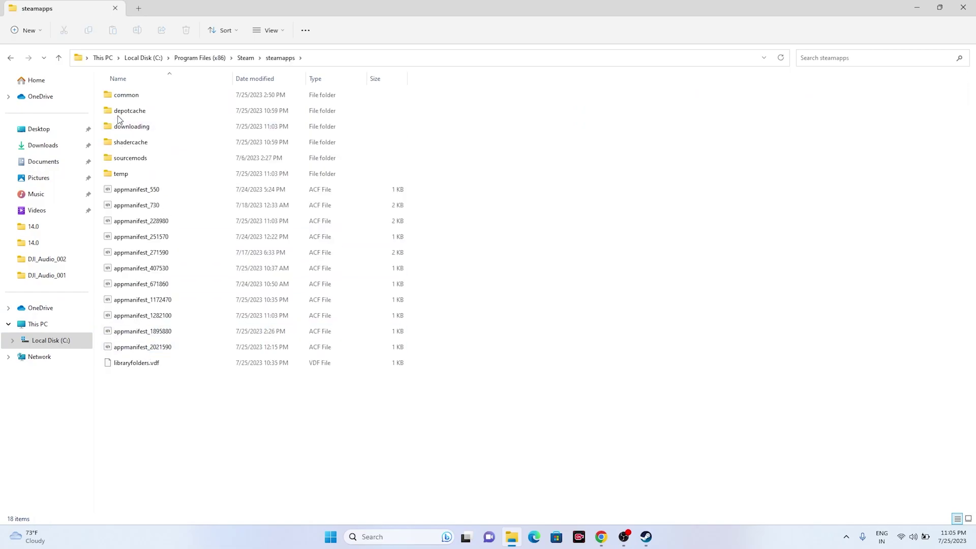
double_click(118, 95)
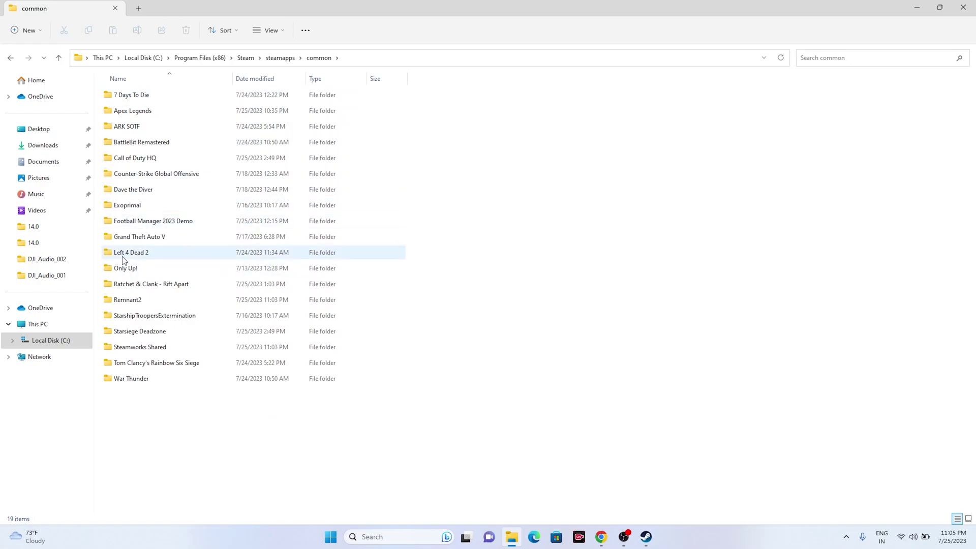
double_click(138, 304)
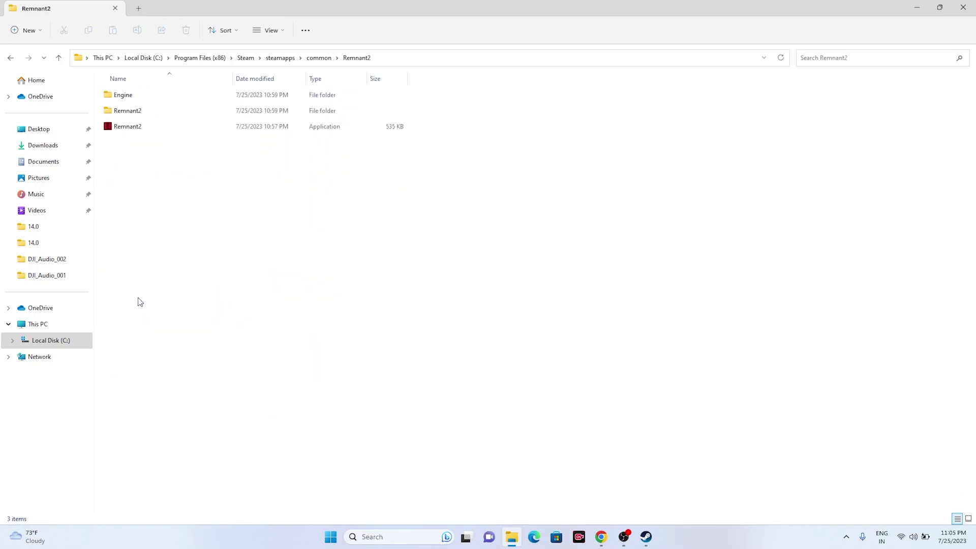
- Set the Remnant2 application to run as an administrator in its compatibility properties and save the change
left_click(140, 129)
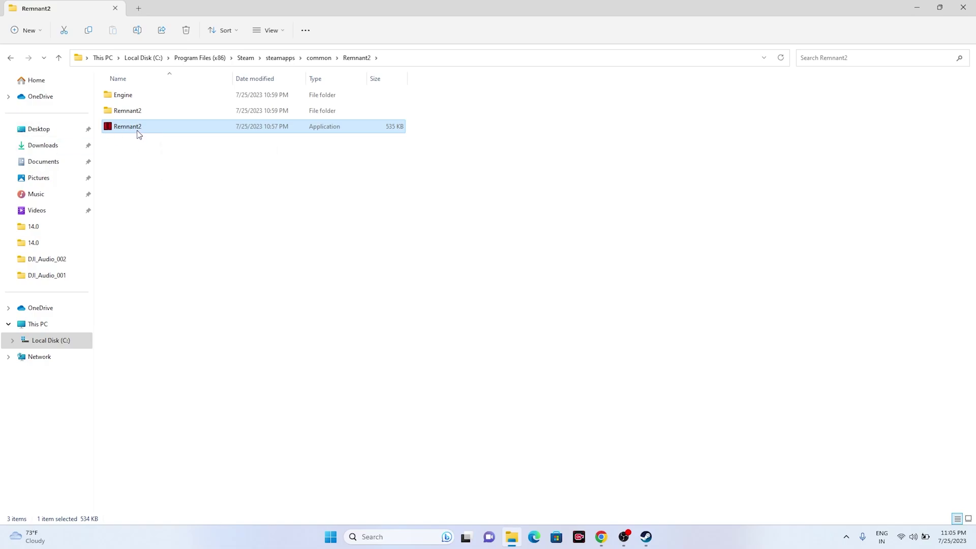
right_click(136, 130)
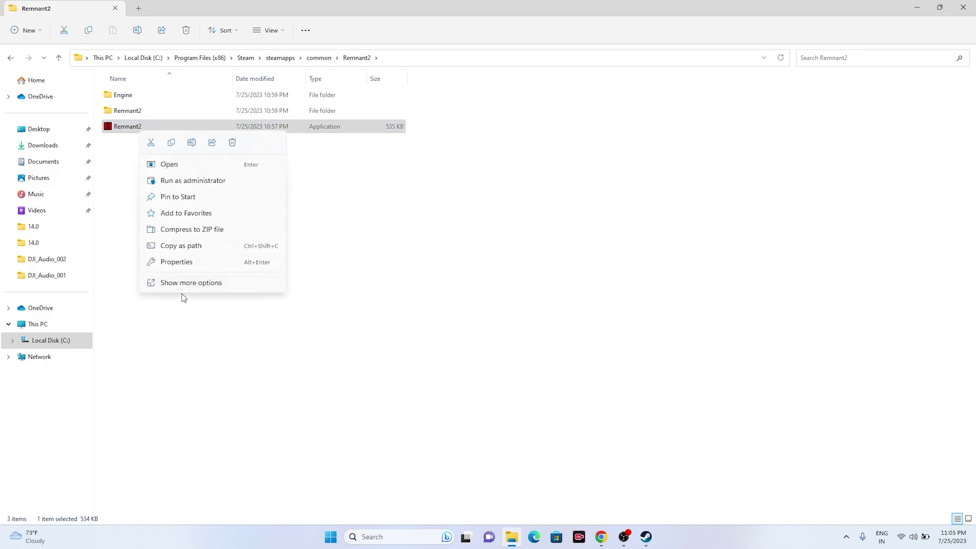
left_click(183, 299)
right_click(131, 127)
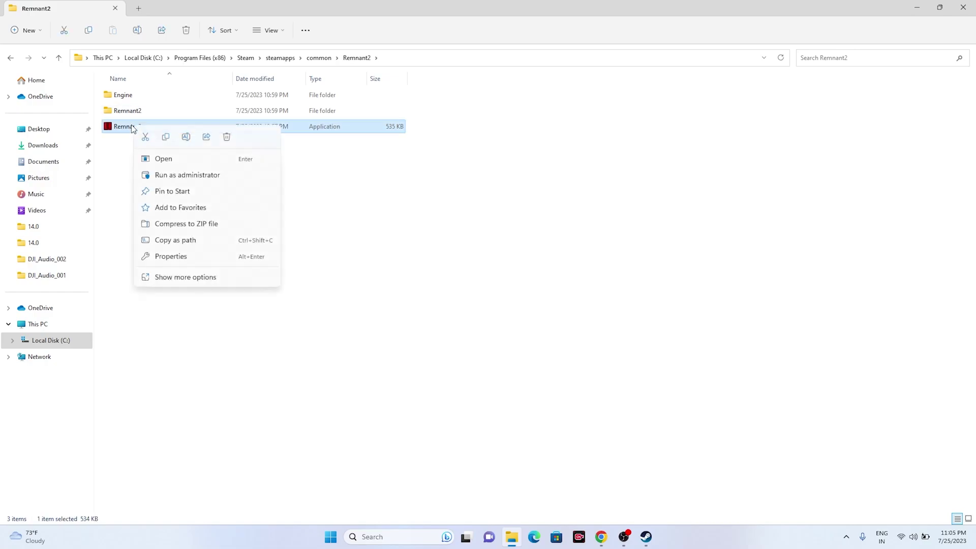
left_click(179, 279)
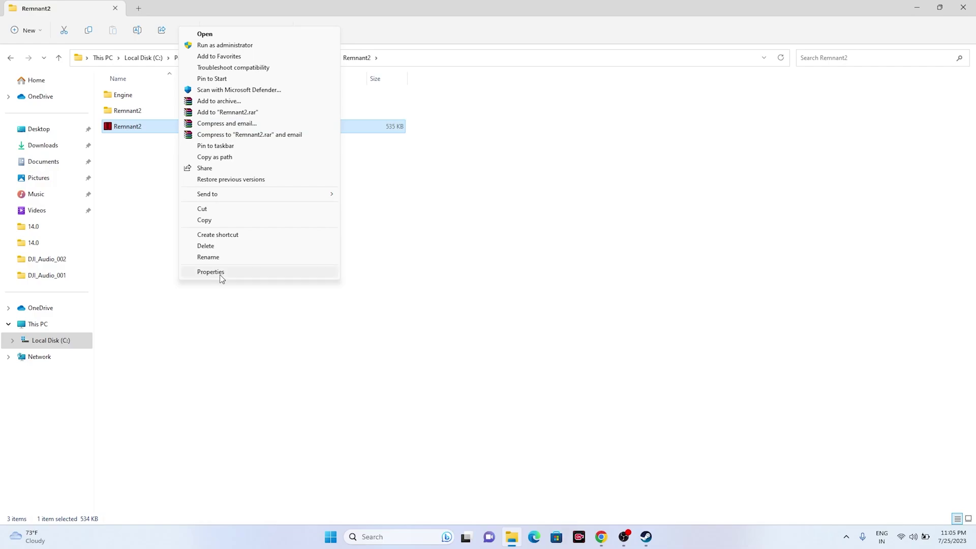
left_click(221, 274)
left_click(229, 265)
left_click_drag(258, 255, 279, 148)
left_click(213, 322)
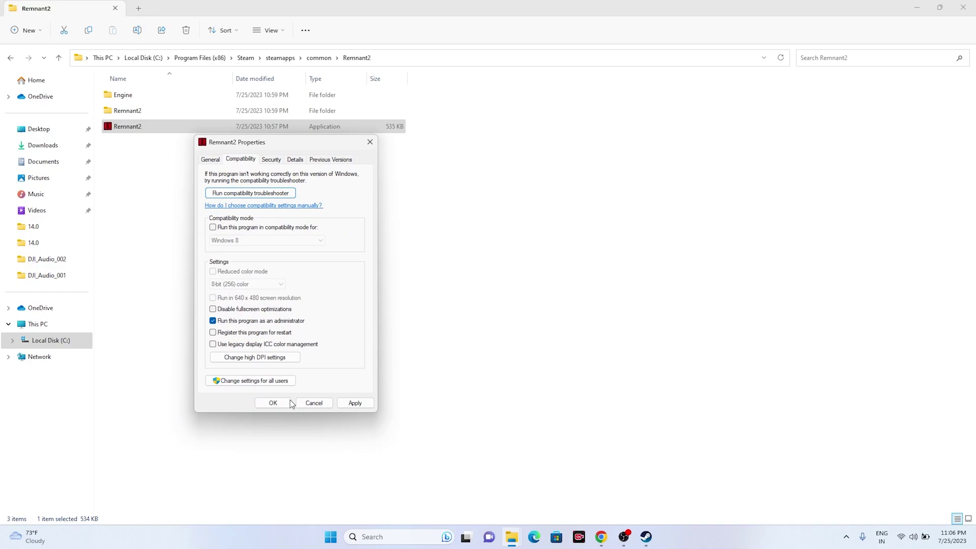
left_click(277, 403)
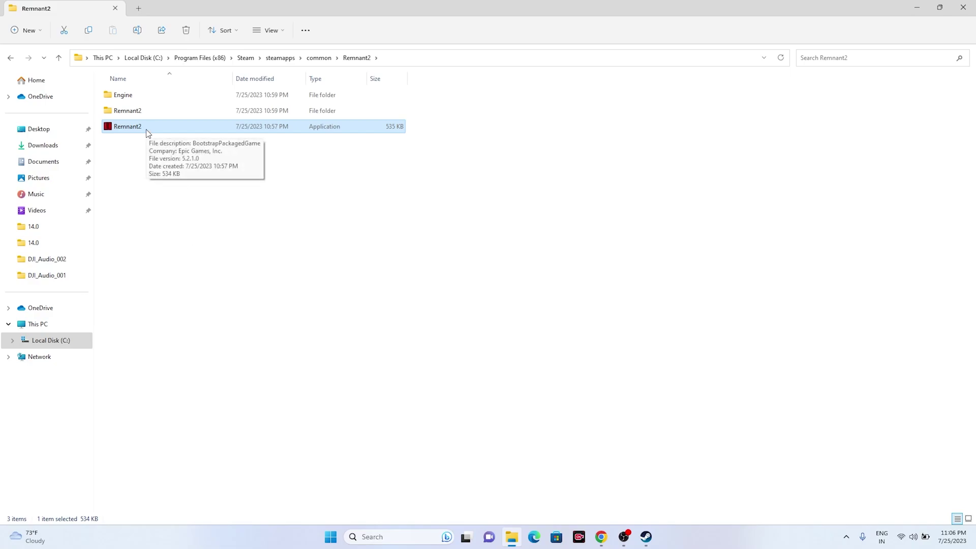
left_click(196, 260)
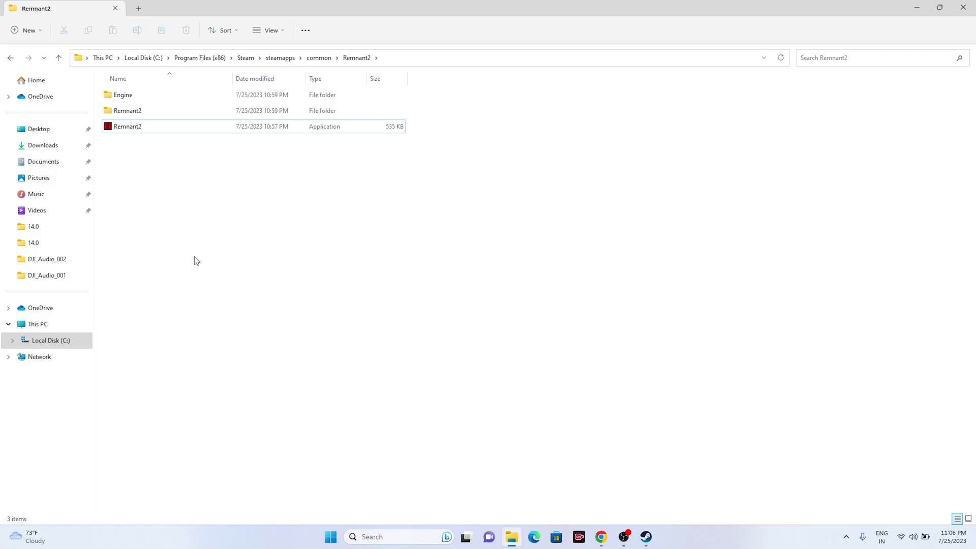
left_click(144, 131)
right_click(143, 132)
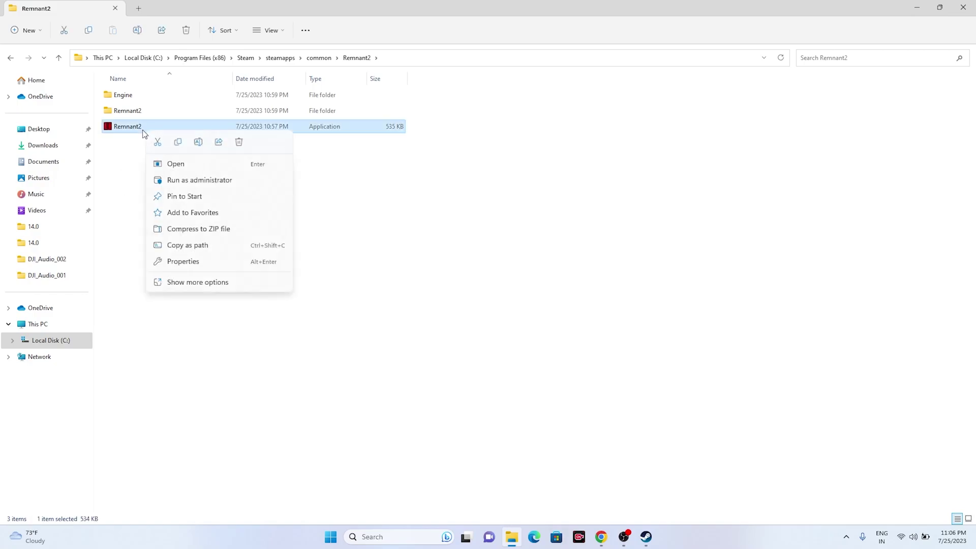
left_click(193, 282)
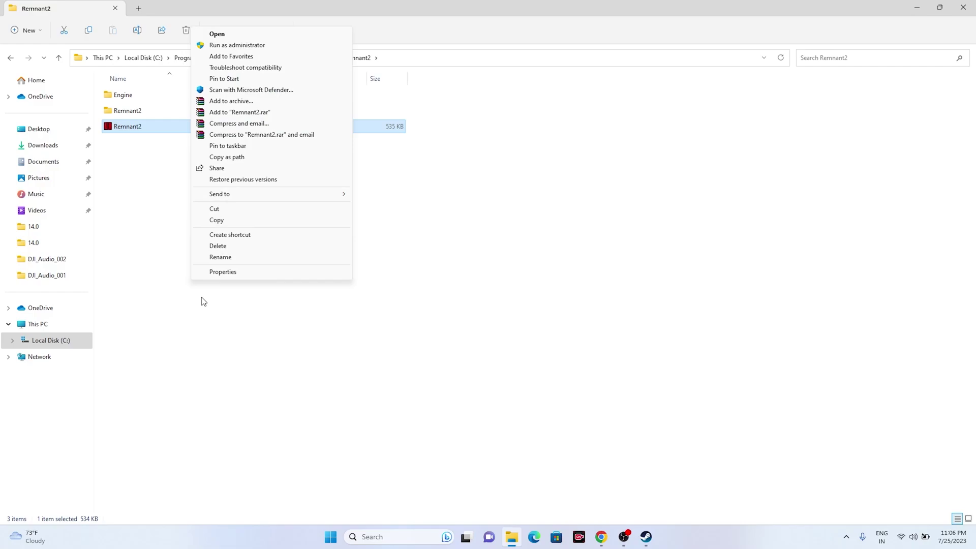
left_click(233, 260)
left_click(185, 208)
right_click(150, 132)
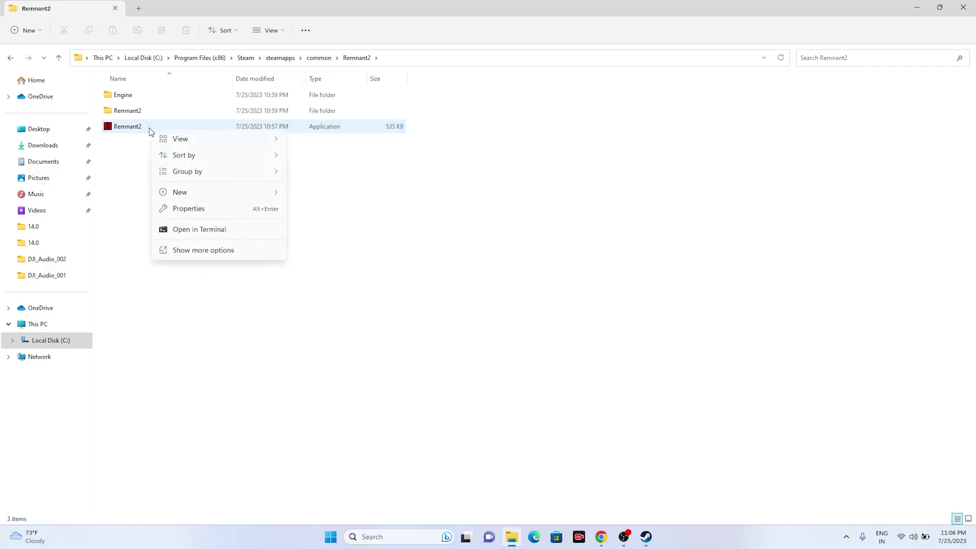
- Turn on compatibility mode for the Remnant2 application in its compatibility properties
left_click(135, 131)
right_click(136, 131)
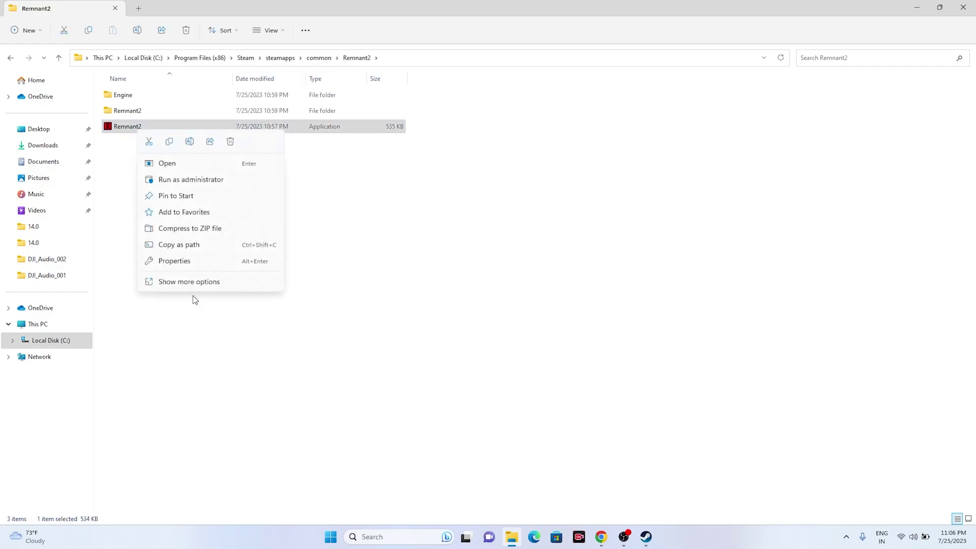
left_click(193, 282)
left_click(242, 277)
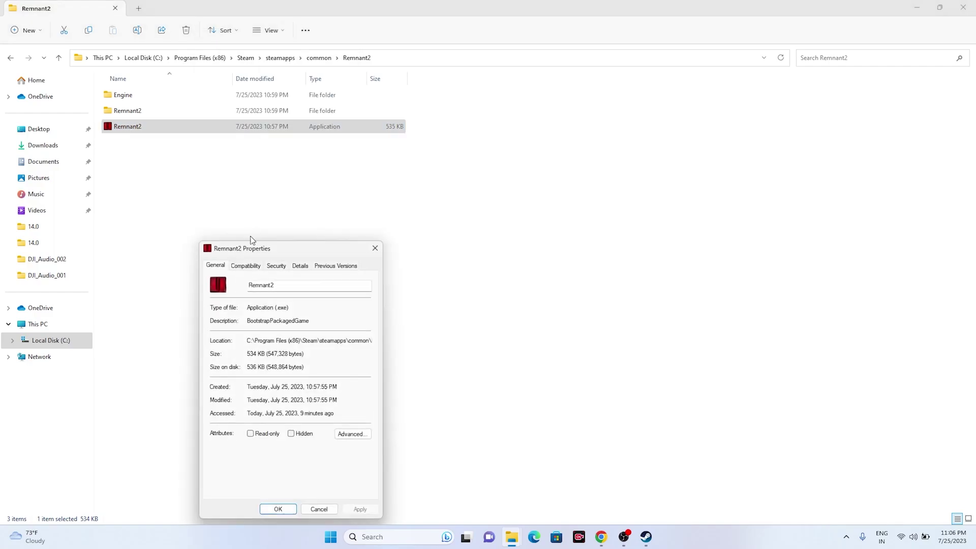
left_click(246, 265)
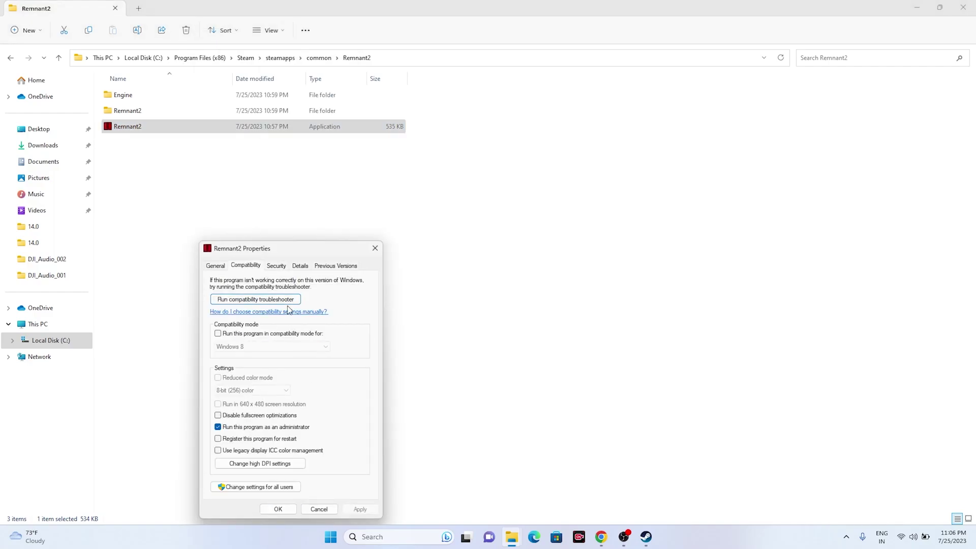
left_click_drag(297, 251, 403, 190)
left_click(324, 273)
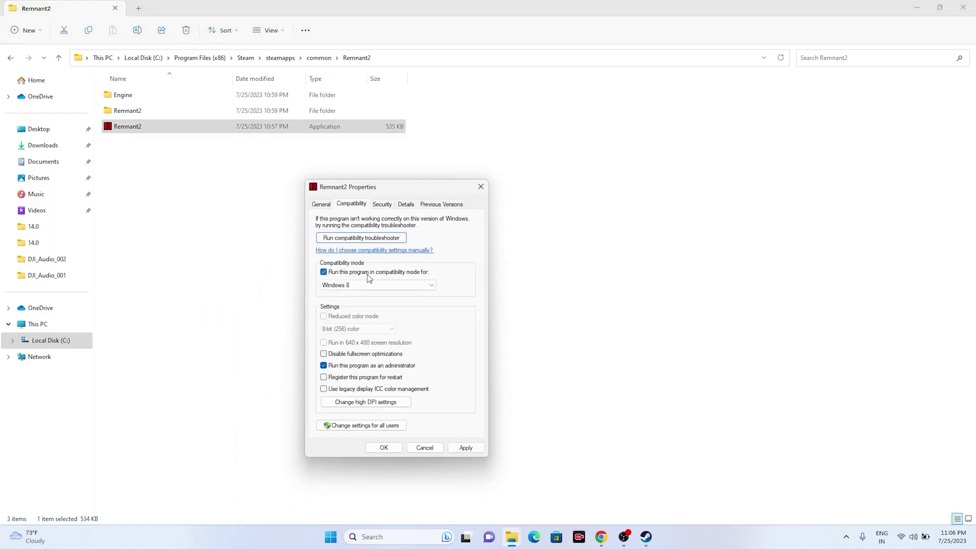
- Try Windows 7 as the application's compatibility mode, then set it to Windows 8 and save the change
left_click(368, 285)
left_click(356, 315)
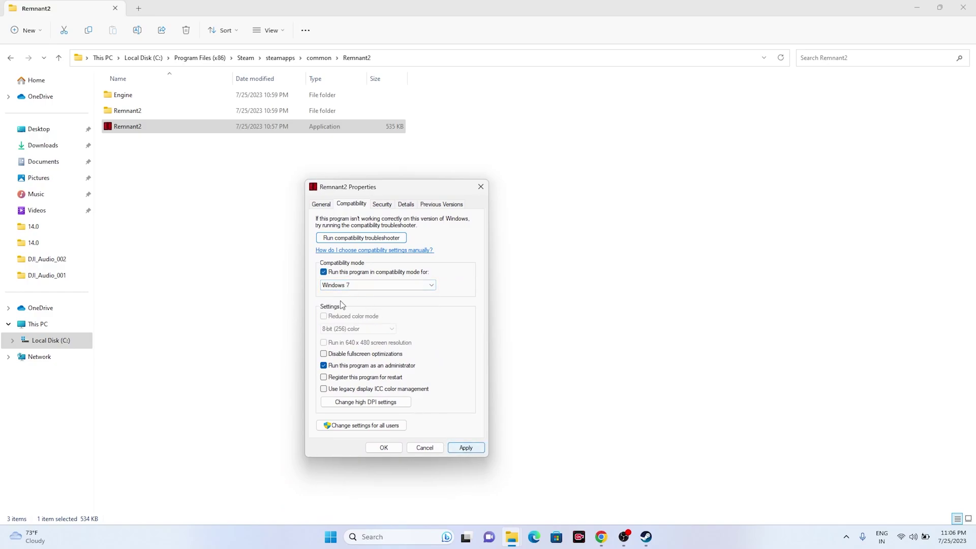
left_click(376, 285)
left_click(386, 320)
left_click(461, 447)
left_click(388, 448)
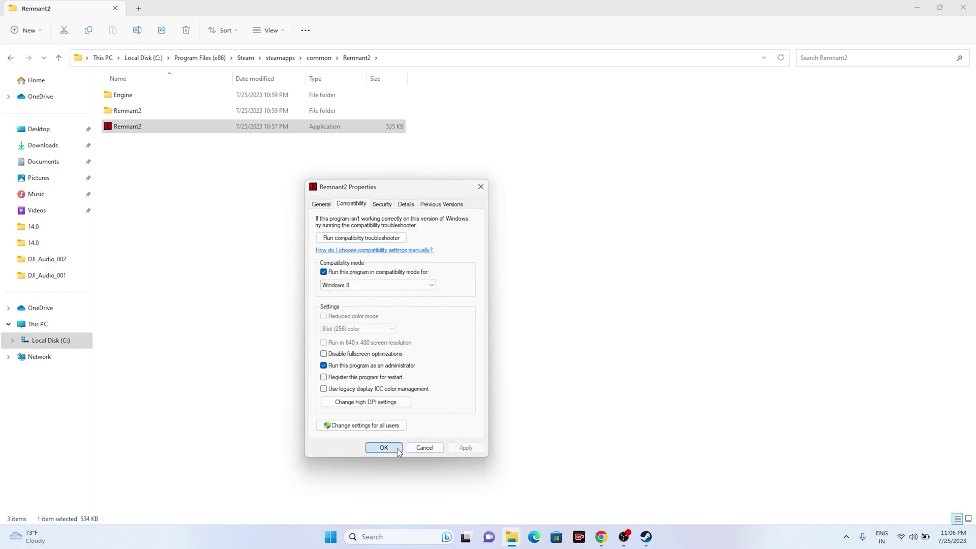
- Close the game's folder and its Steam properties window, and minimize the Steam library
left_click(972, 4)
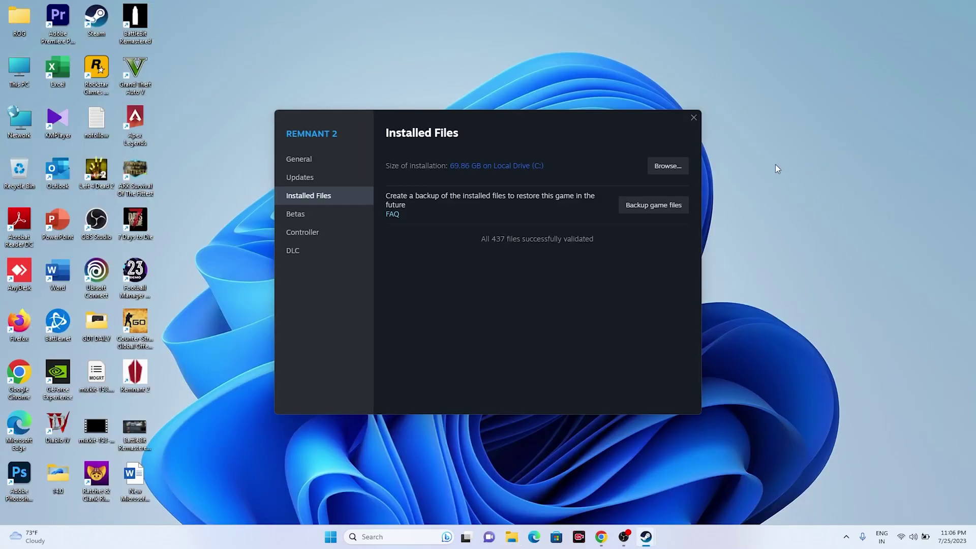
mouse_move(646, 537)
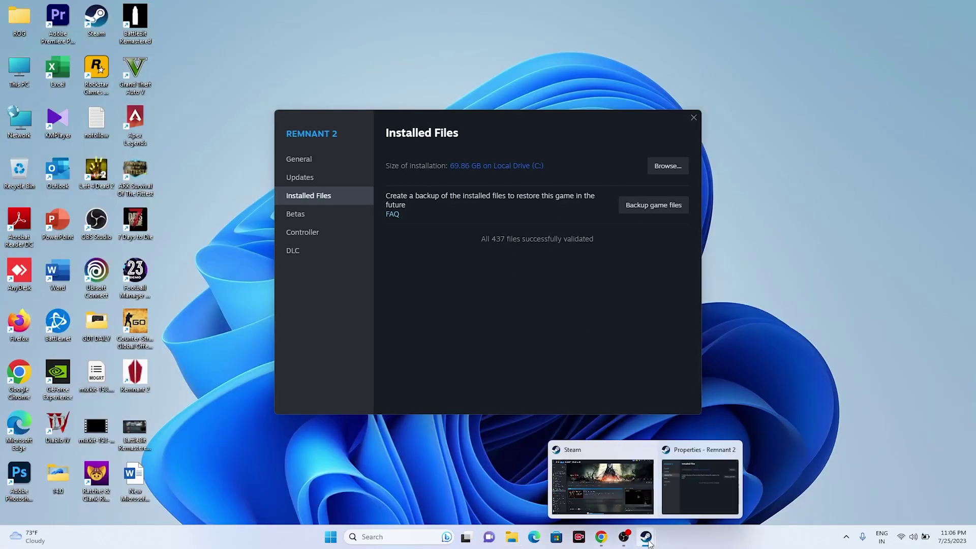
left_click(609, 509)
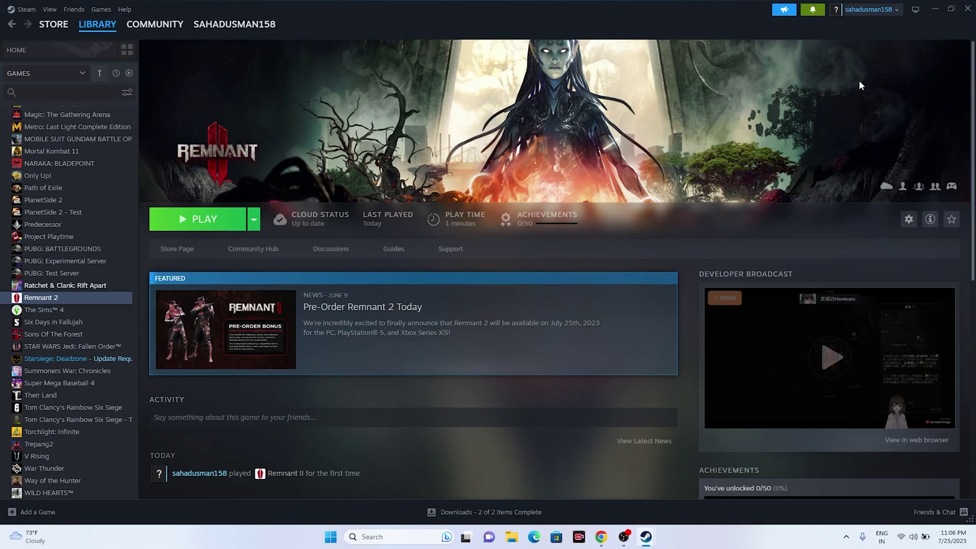
left_click(935, 9)
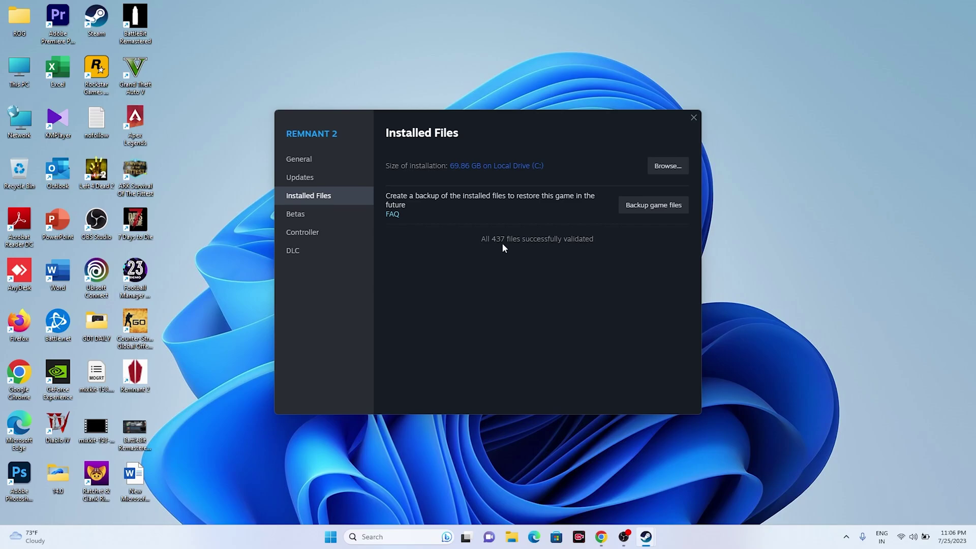
left_click(694, 117)
left_click(646, 537)
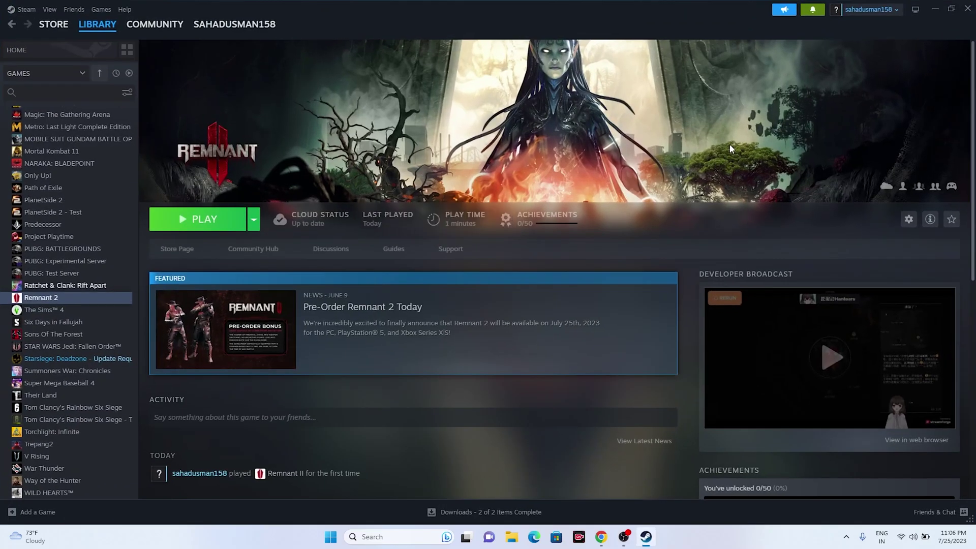
left_click(933, 9)
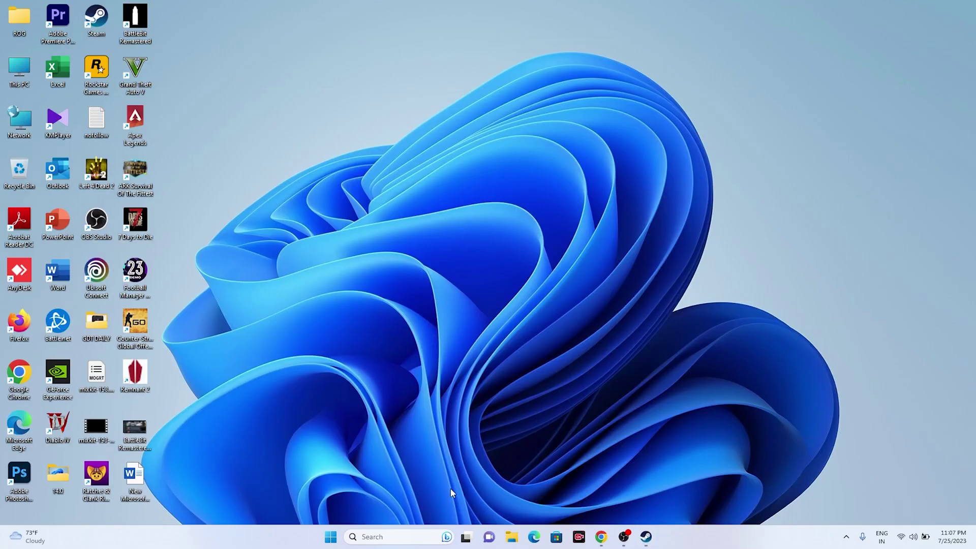
- Check the automatic time and time zone options in the Windows date and time settings, and close Settings
left_click(391, 537)
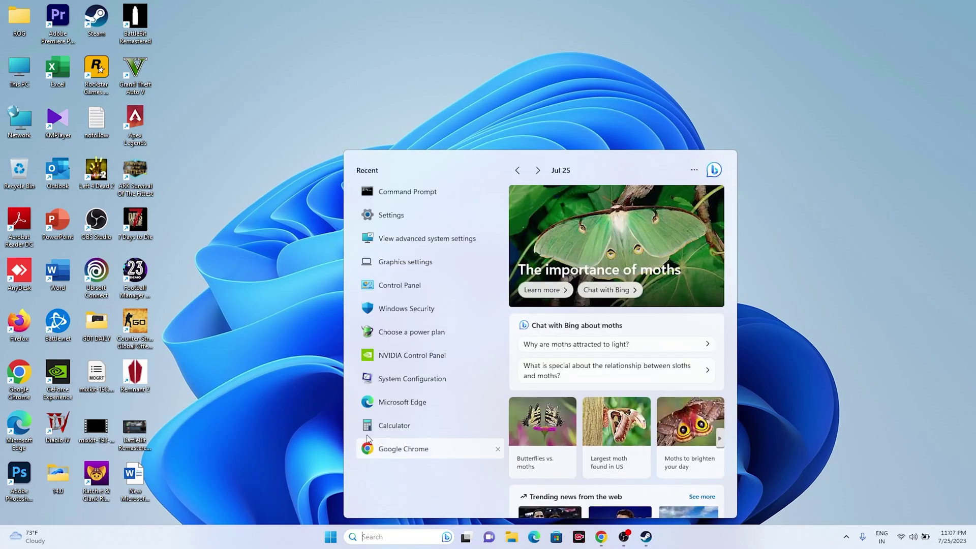
left_click(398, 216)
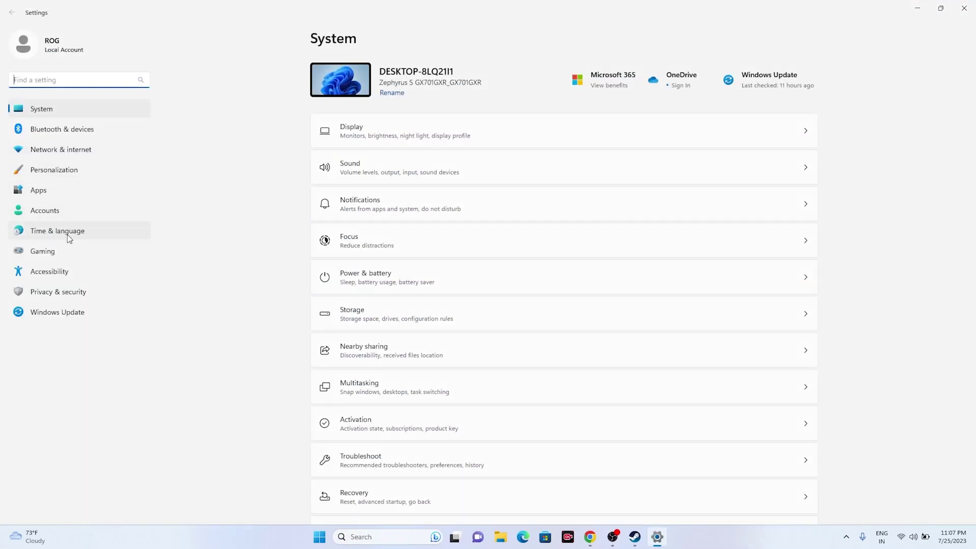
left_click(68, 236)
left_click(393, 133)
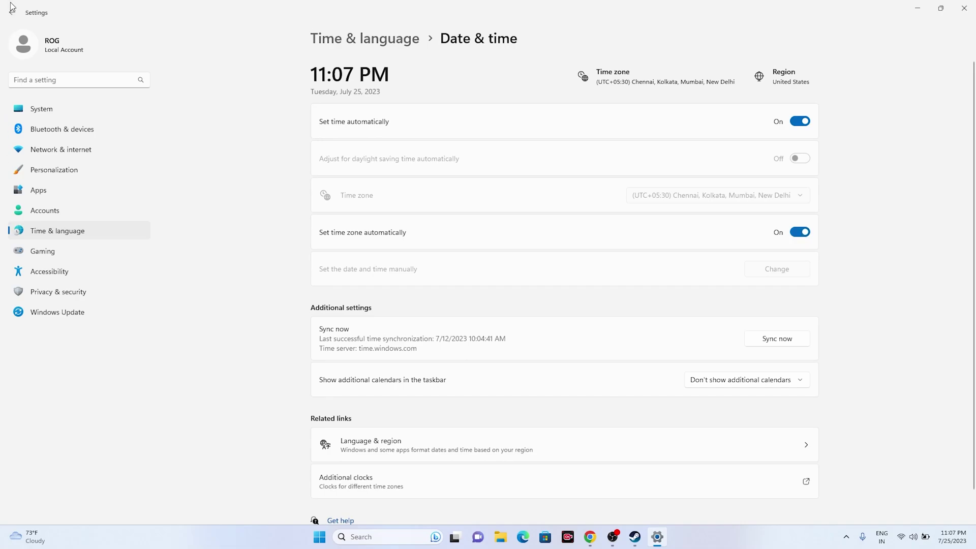
left_click(964, 8)
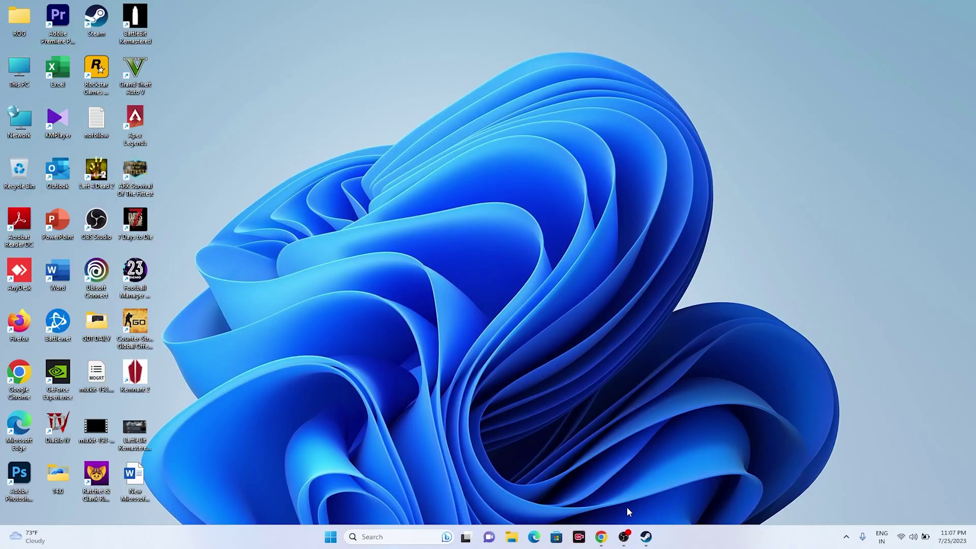
- View the contents of the Documents folder in File Explorer and close the window
left_click(644, 537)
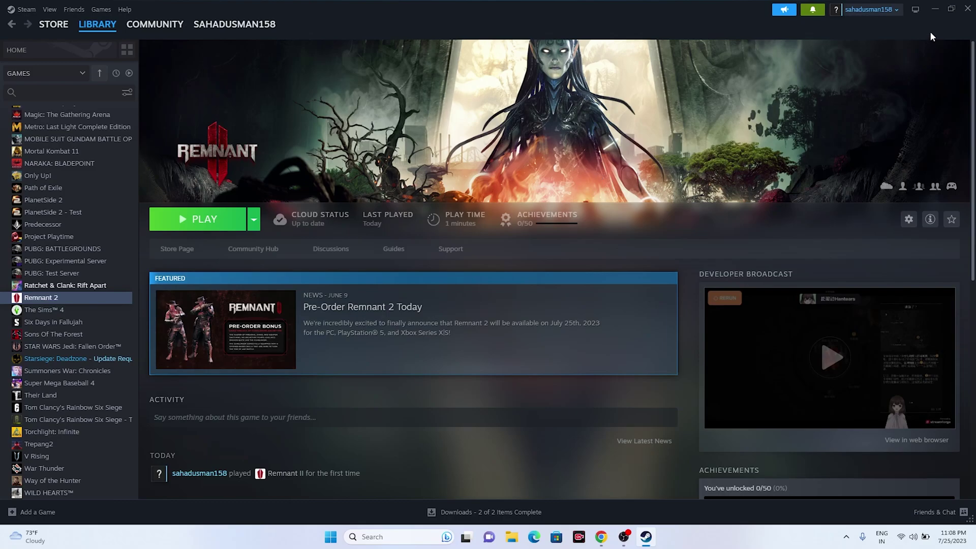
left_click(934, 10)
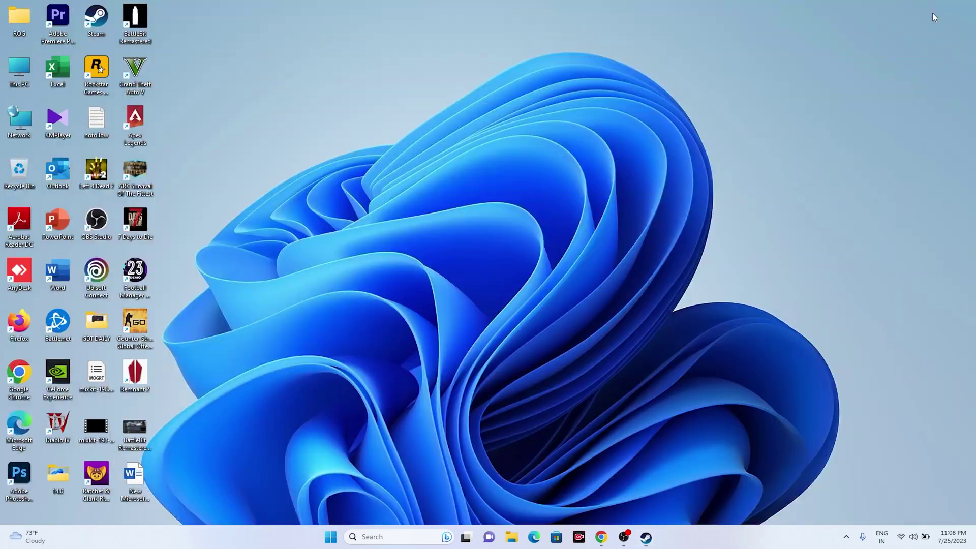
left_click(512, 538)
left_click(58, 324)
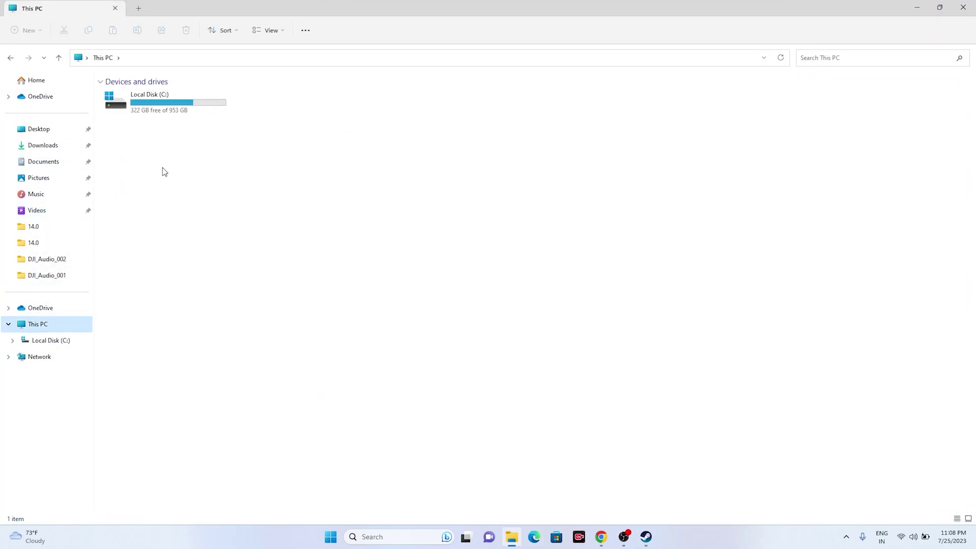
left_click(56, 152)
left_click(54, 160)
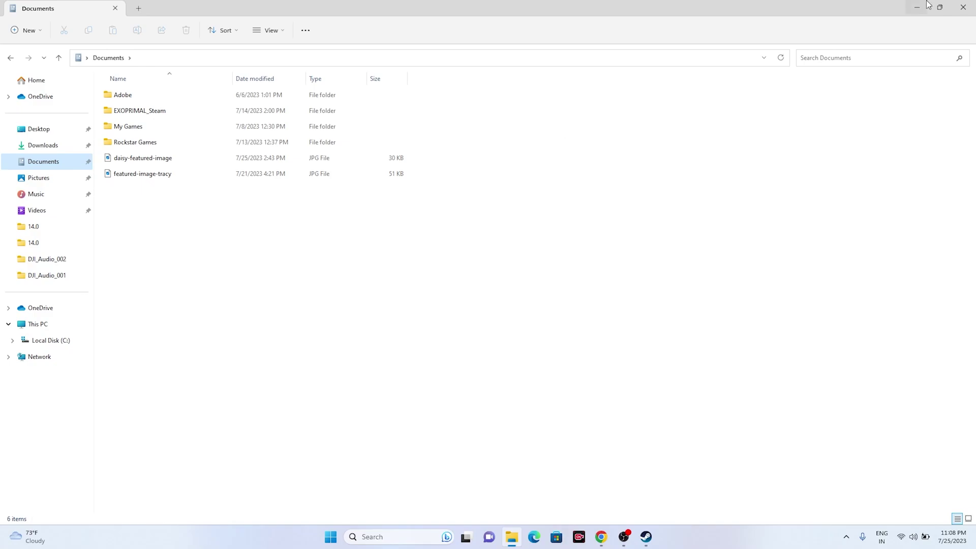
left_click(963, 7)
- Look at the NVIDIA GeForce Drivers page in Chrome and the Remnant 2 library page in Steam, minimizing both
left_click(603, 536)
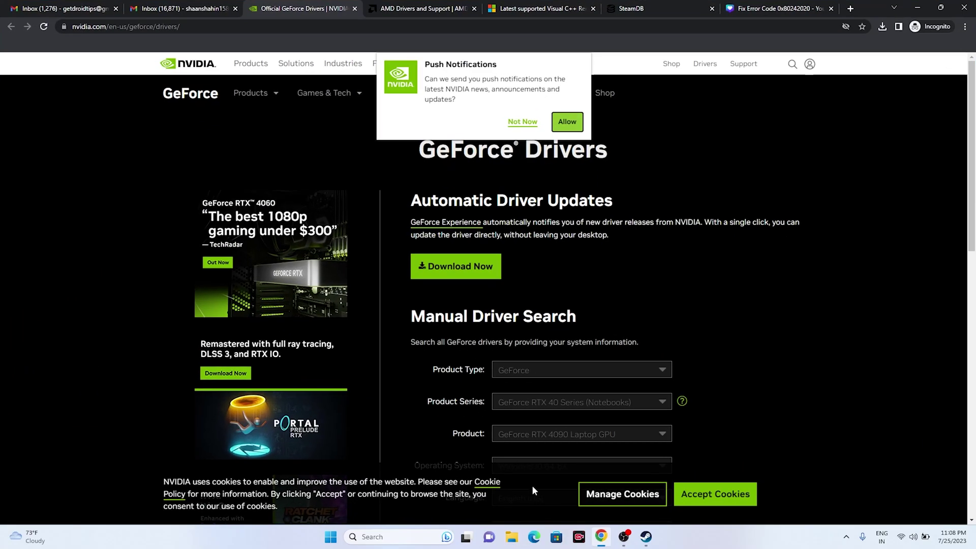
left_click(606, 539)
left_click(640, 539)
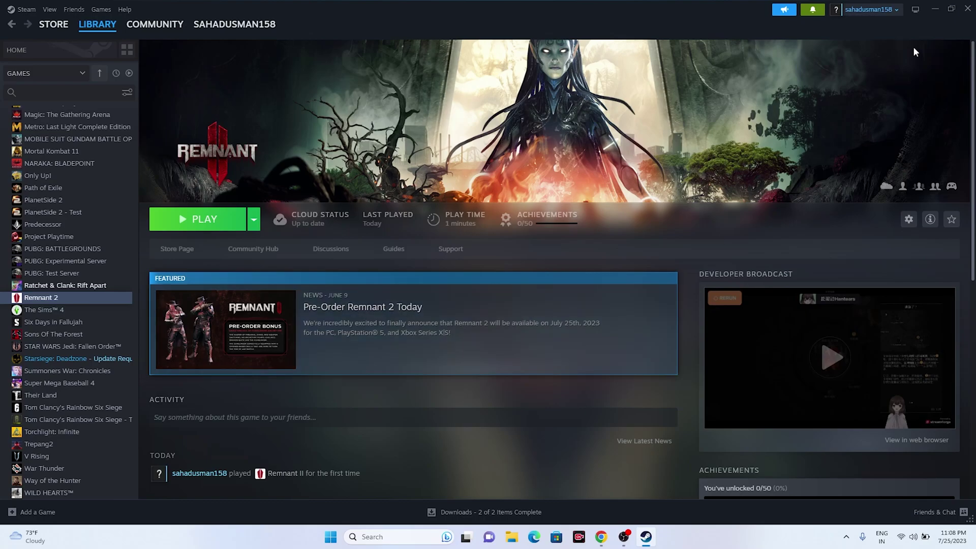
left_click(934, 12)
- In Control Panel, open the Windows Defender Firewall allowed apps list and locate the Remnant 2 entry
mouse_move(401, 536)
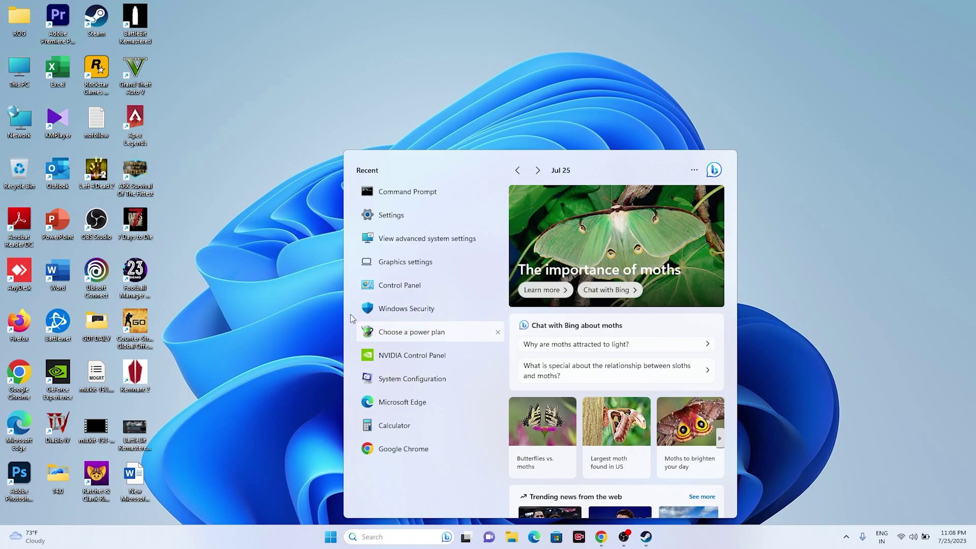
left_click(404, 285)
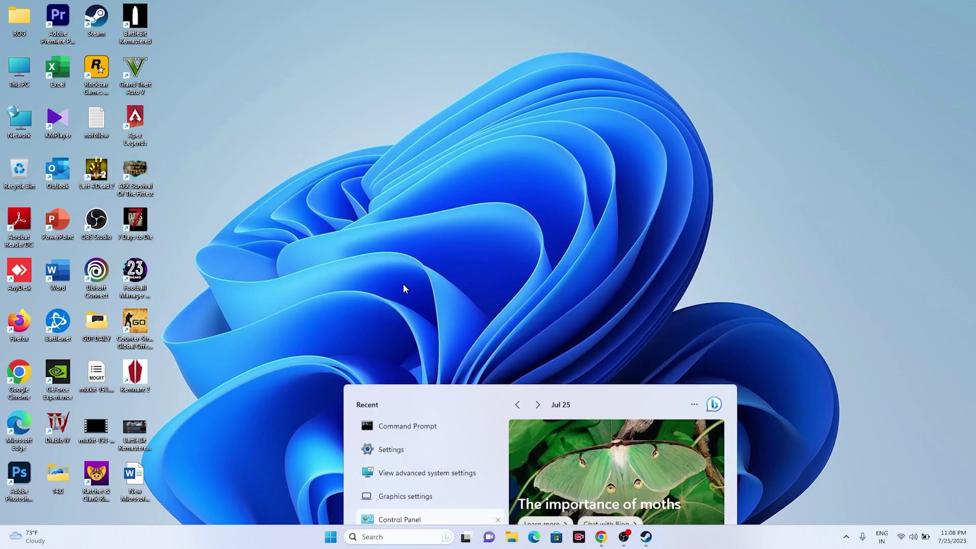
left_click(362, 82)
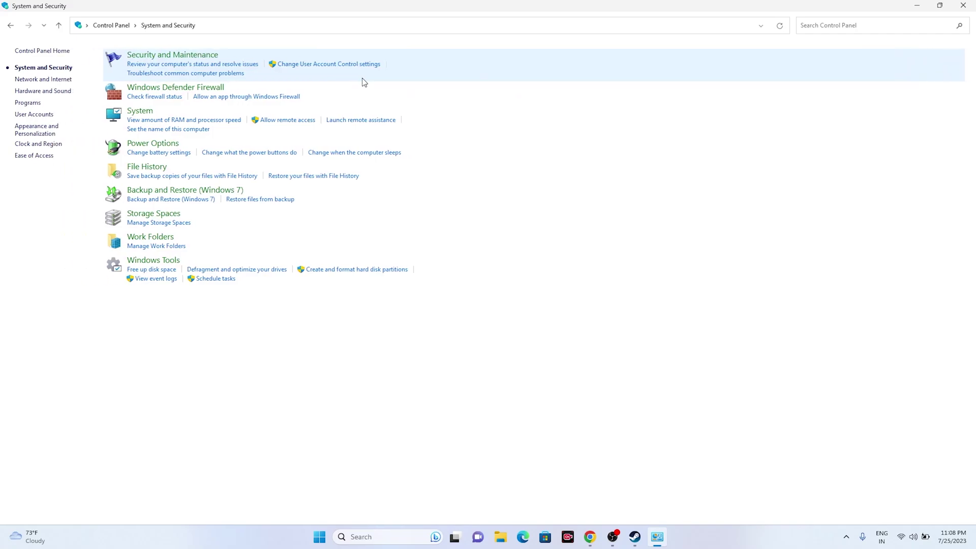
left_click(175, 88)
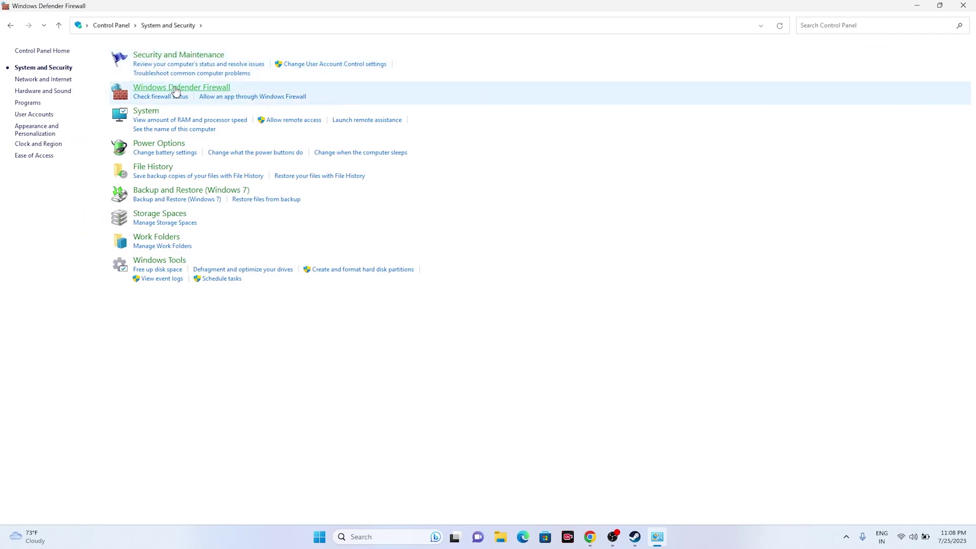
left_click(27, 78)
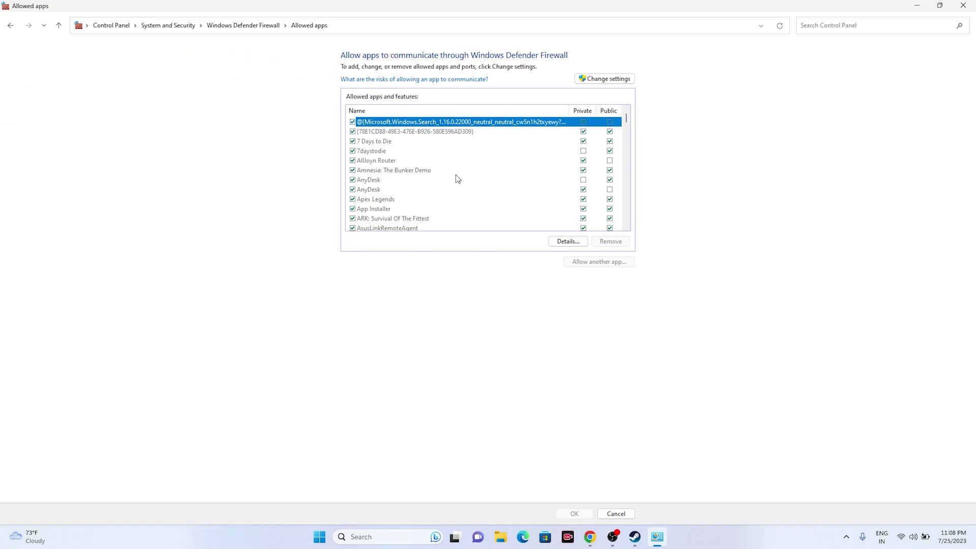
scroll(440, 178, "down", 10)
scroll(439, 175, "down", 13)
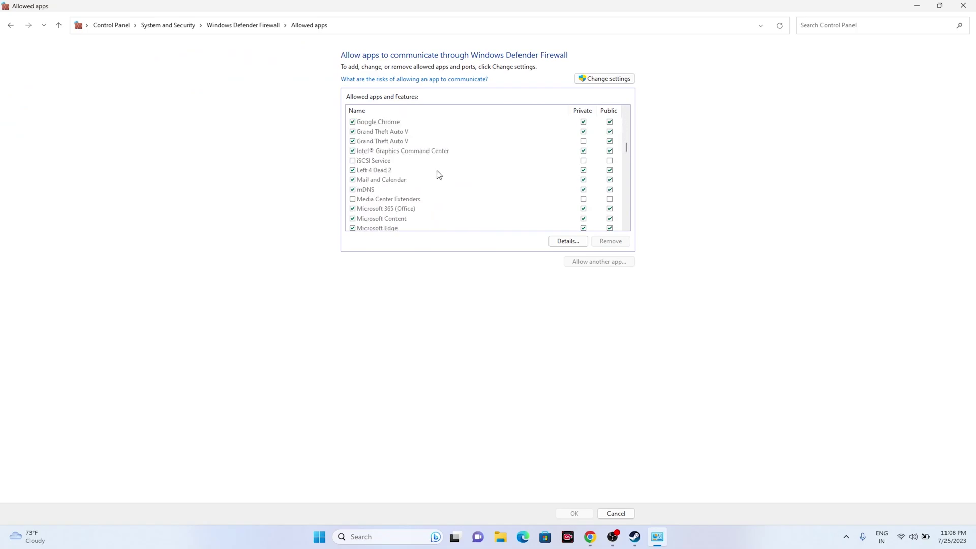
scroll(437, 172, "down", 3)
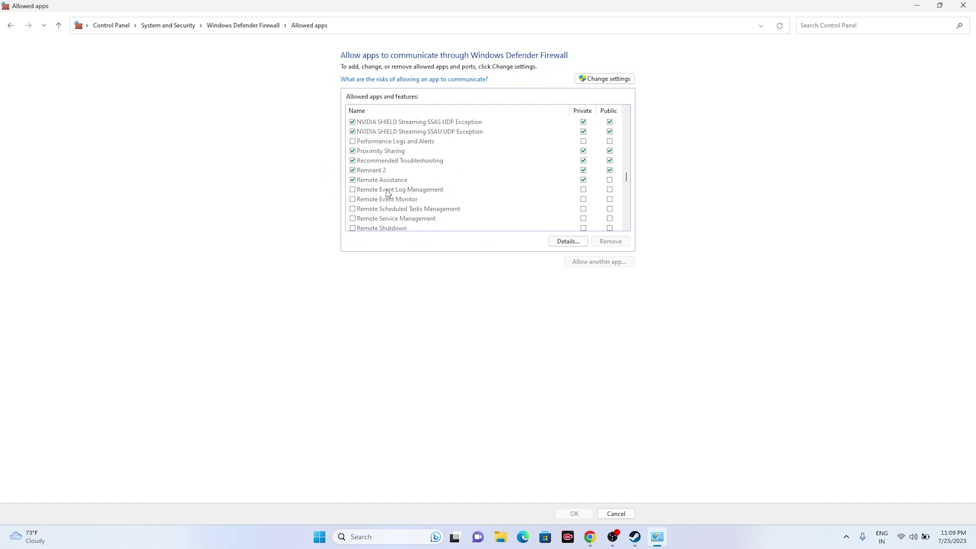
- Enable changes to the allowed apps and start browsing for another app to allow through the firewall
left_click(605, 79)
left_click(602, 264)
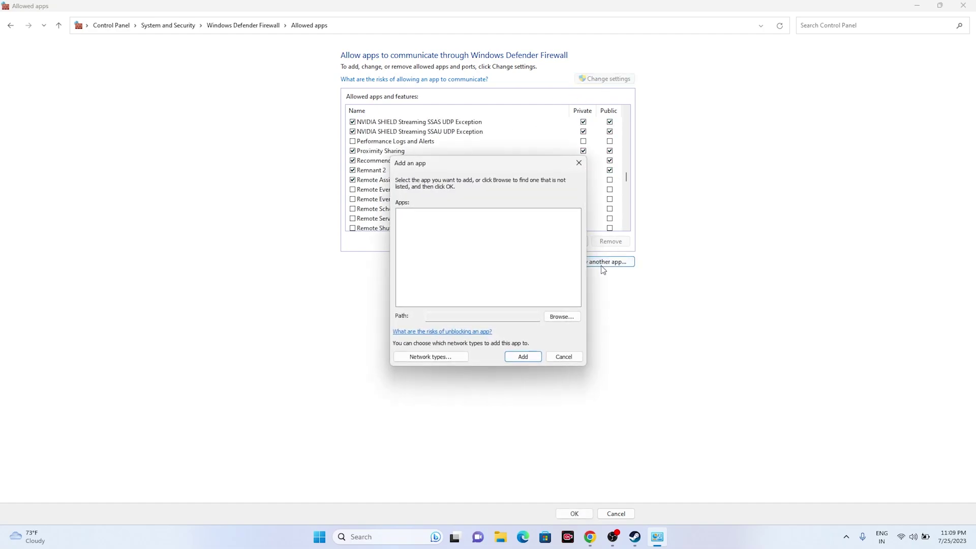
left_click(565, 316)
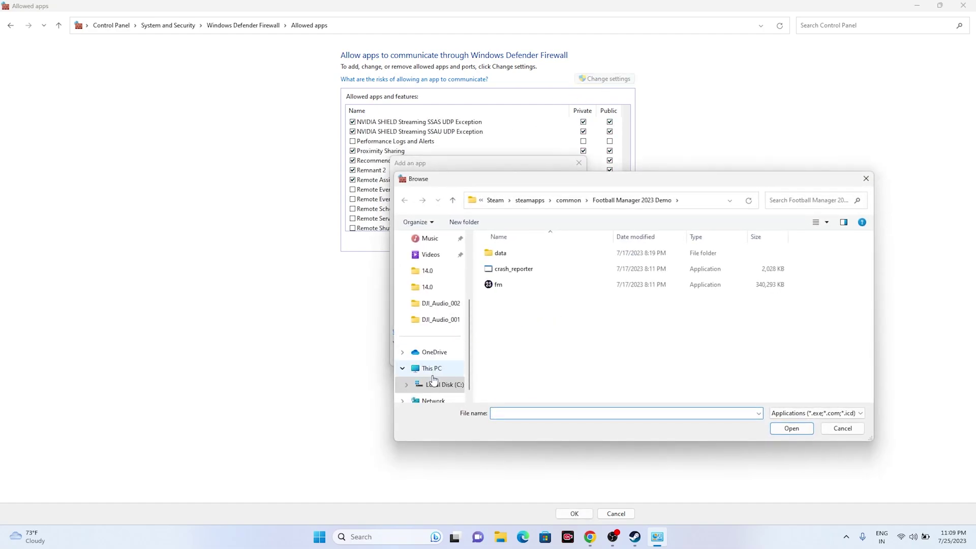
- Browse to the Remnant2 game folder under C: > Program Files (x86) > Steam > steamapps > common
left_click(435, 375)
double_click(556, 274)
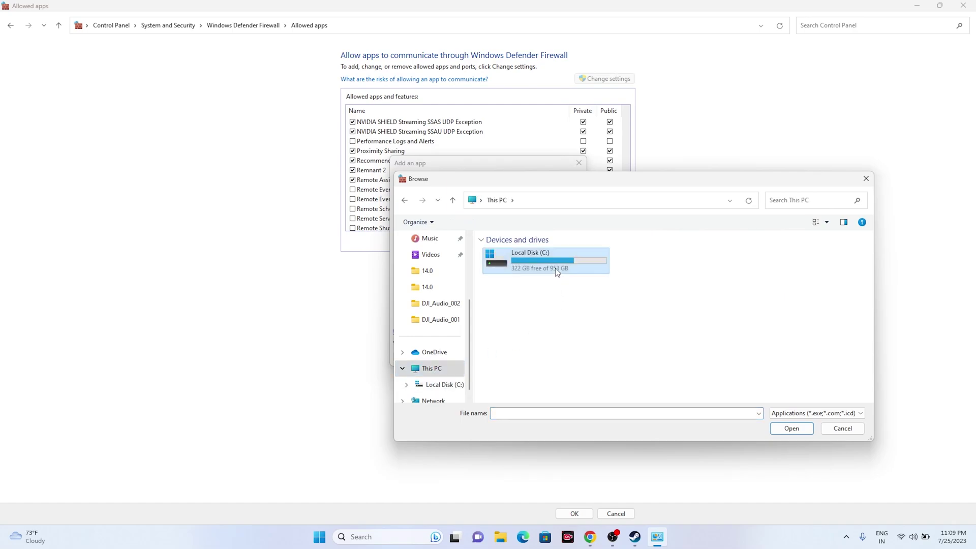
double_click(526, 333)
scroll(526, 315, "down", 5)
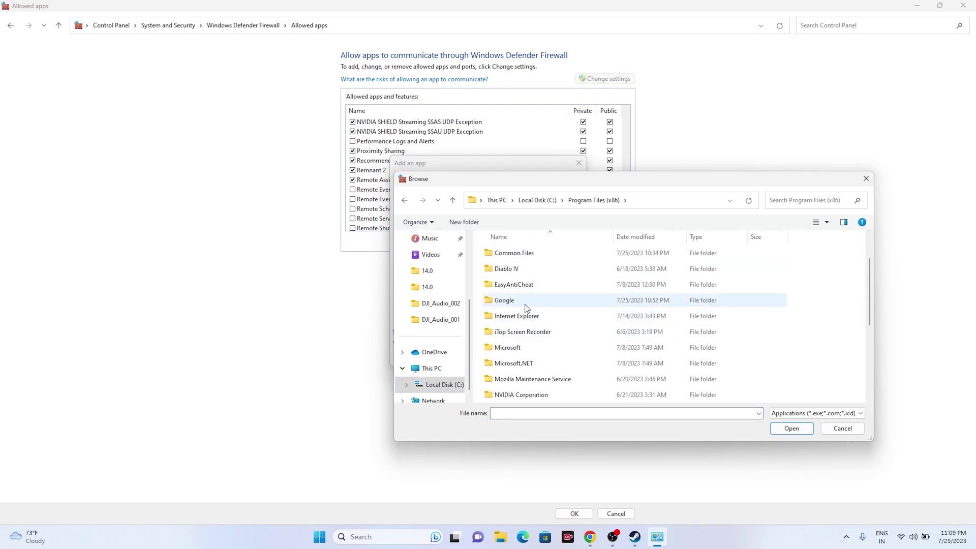
double_click(514, 285)
scroll(528, 290, "down", 4)
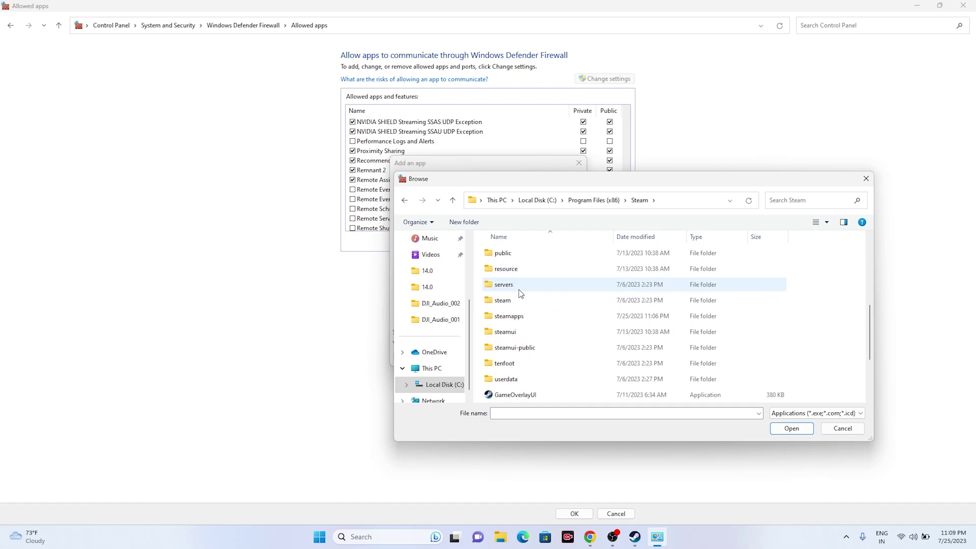
double_click(531, 316)
double_click(529, 253)
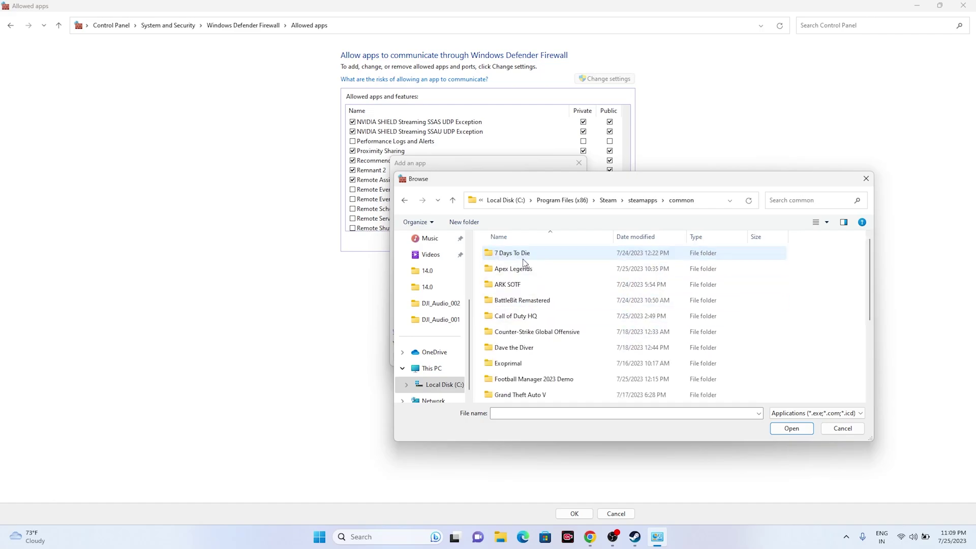
scroll(528, 298, "down", 3)
double_click(526, 317)
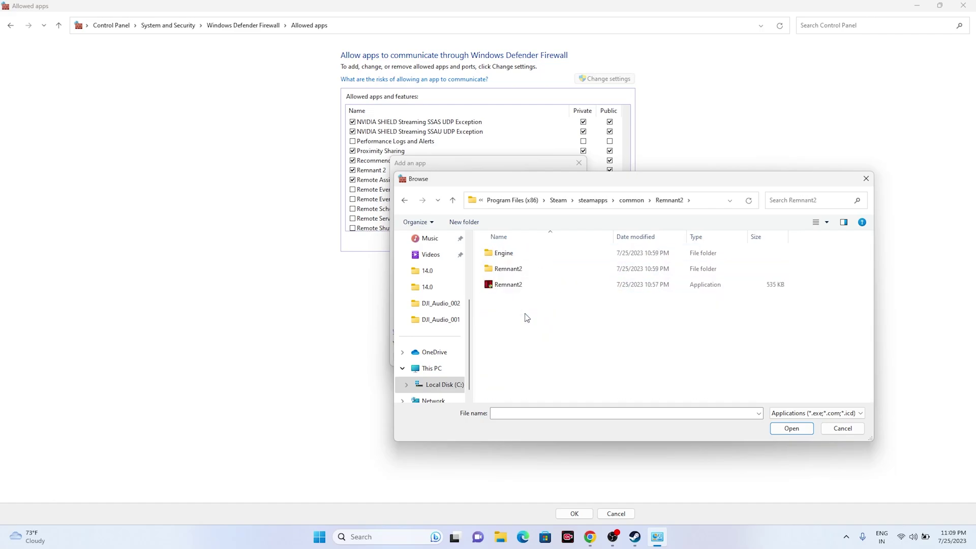
- Try to add the Remnant2 application to the firewall's allowed apps, then close the dialog and Control Panel
left_click(525, 287)
left_click(789, 428)
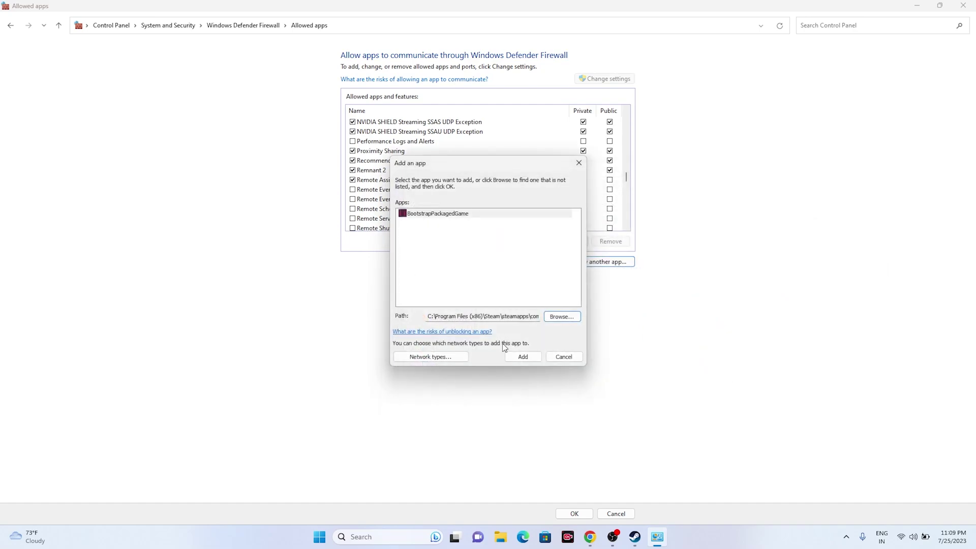
left_click(521, 359)
left_click(559, 303)
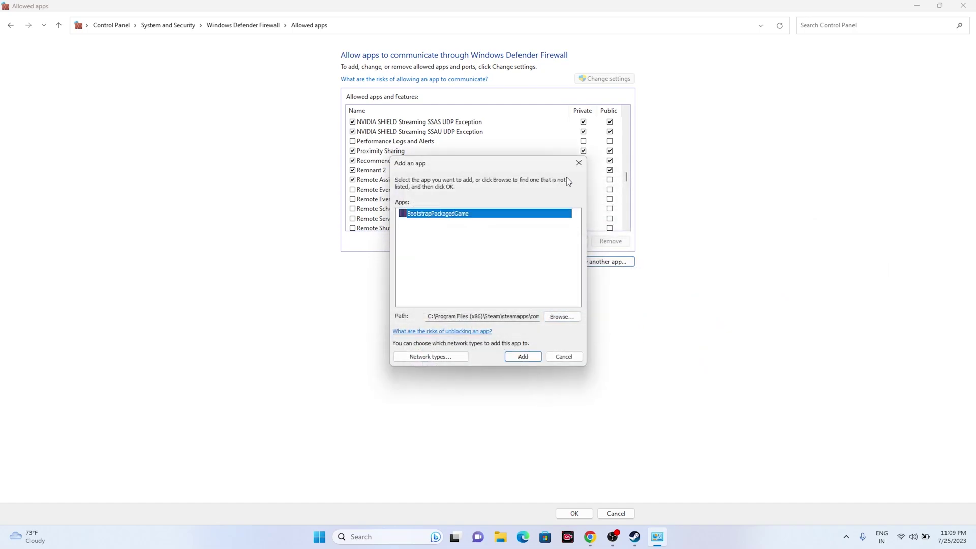
left_click(577, 163)
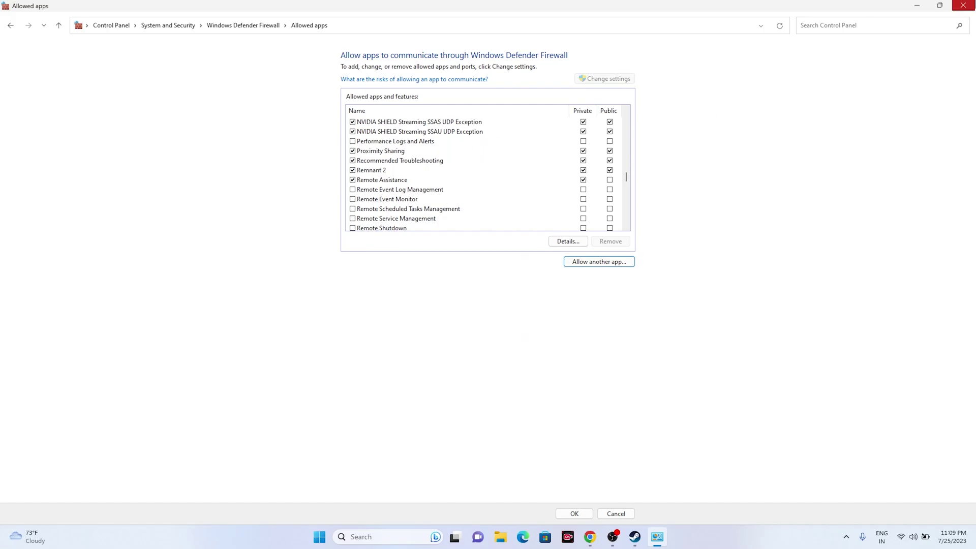
left_click(963, 6)
- Open Task Manager maximized to examine the running apps and background processes, then close it and minimize Steam
left_click(645, 536)
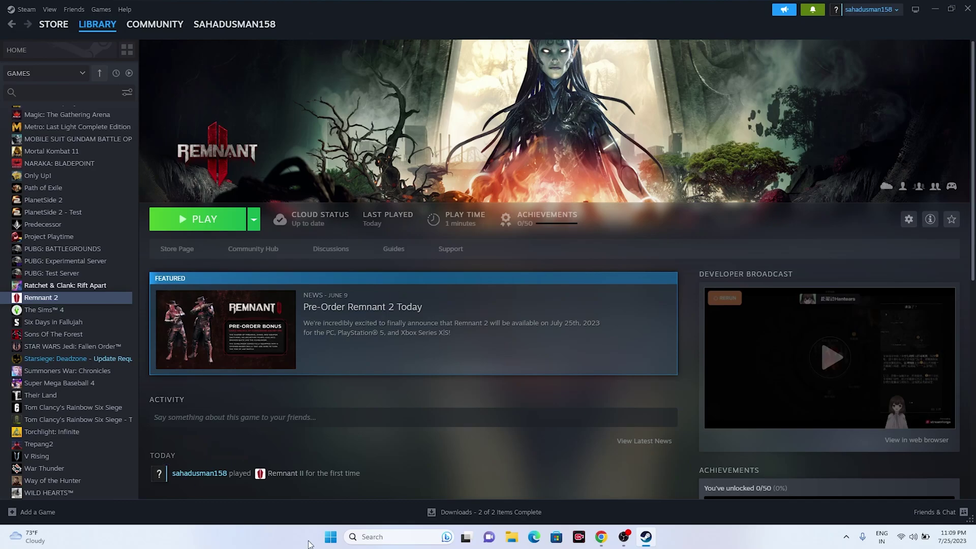
right_click(334, 540)
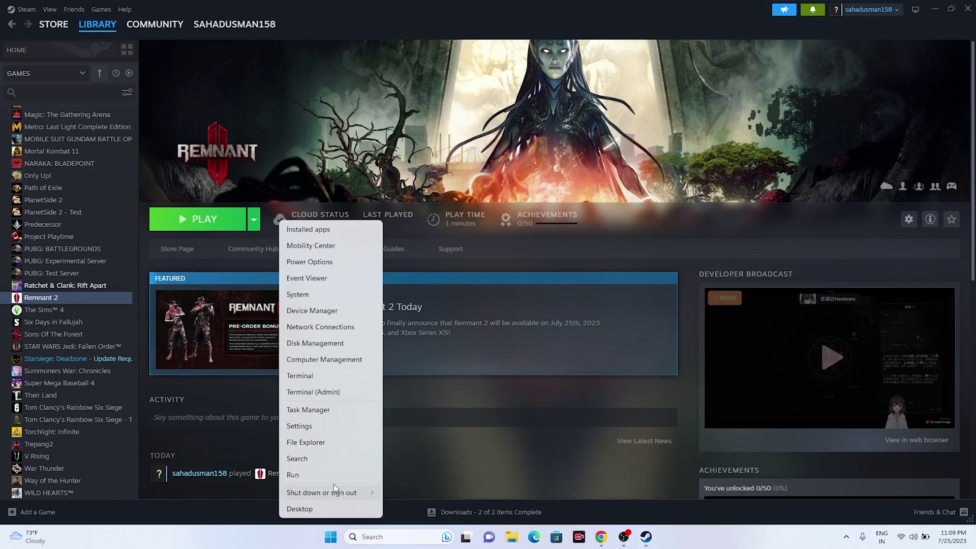
left_click(333, 404)
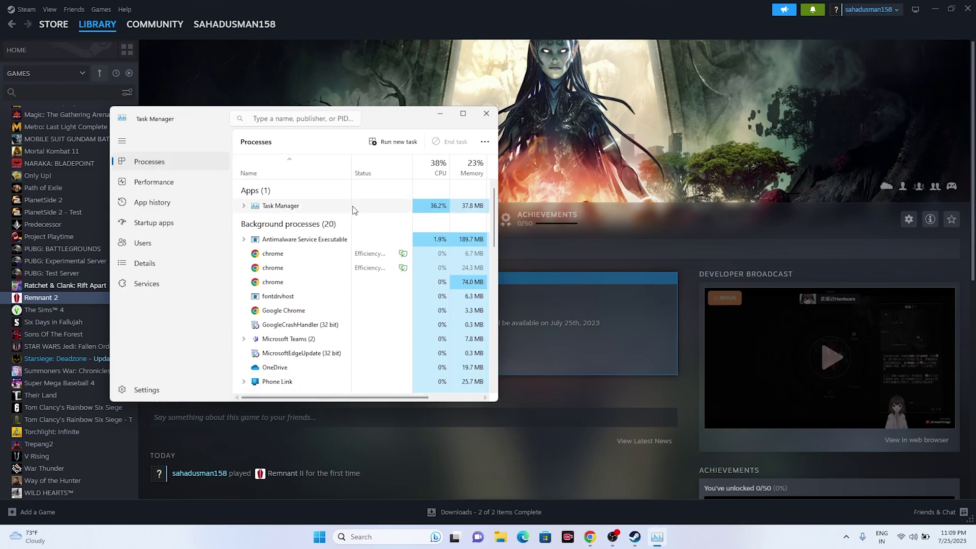
left_click(464, 118)
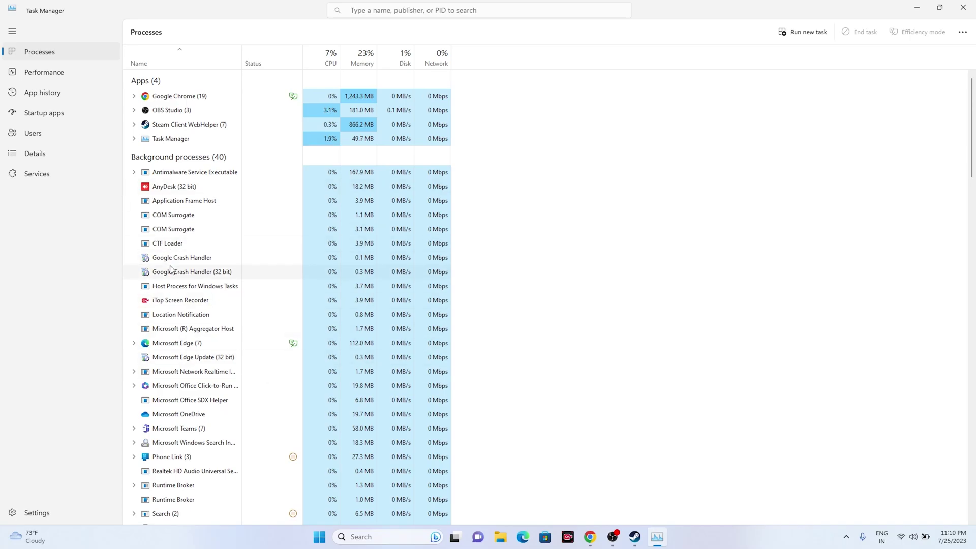
left_click(962, 8)
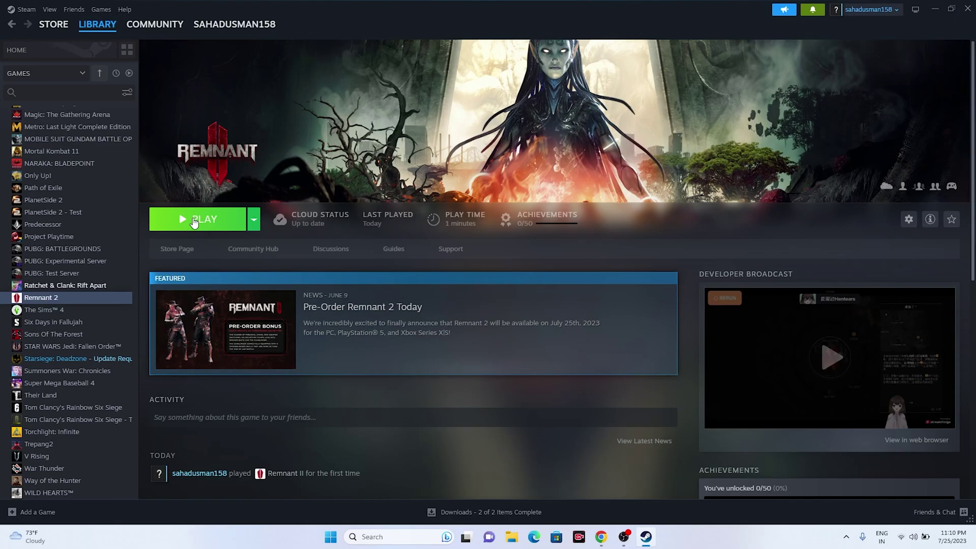
left_click(939, 8)
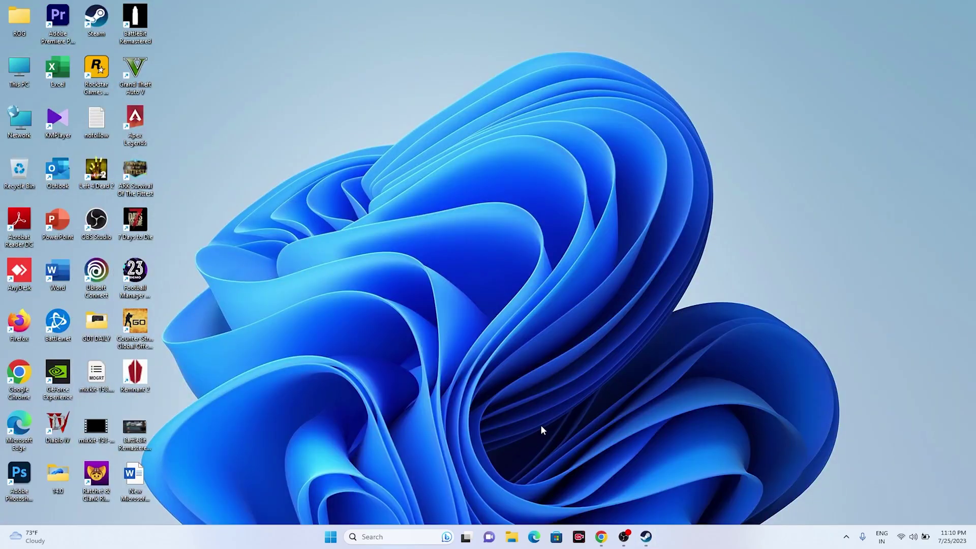
- In System Configuration, hide all Microsoft services in the services list, apply the change, and dismiss the restart prompt without restarting
left_click(402, 538)
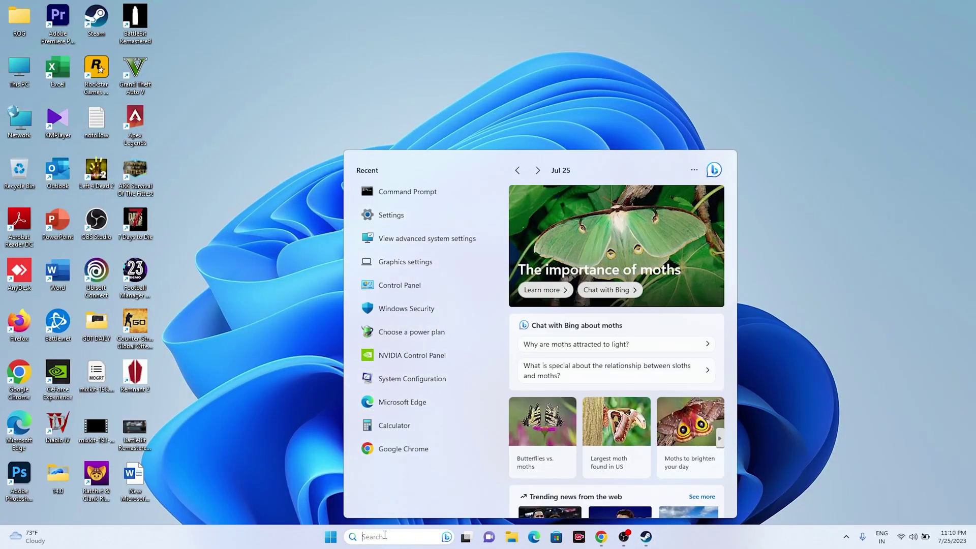
left_click(412, 380)
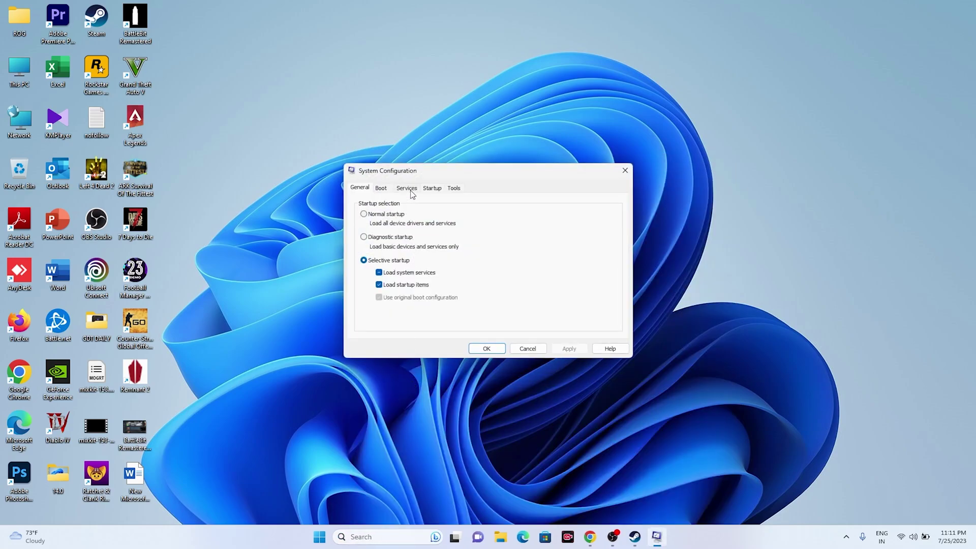
left_click(407, 188)
left_click(599, 322)
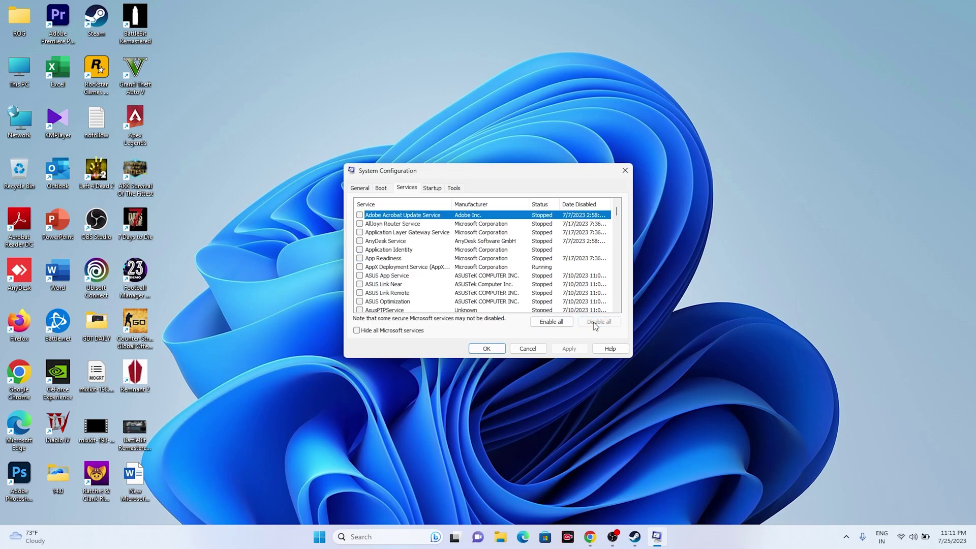
left_click(357, 331)
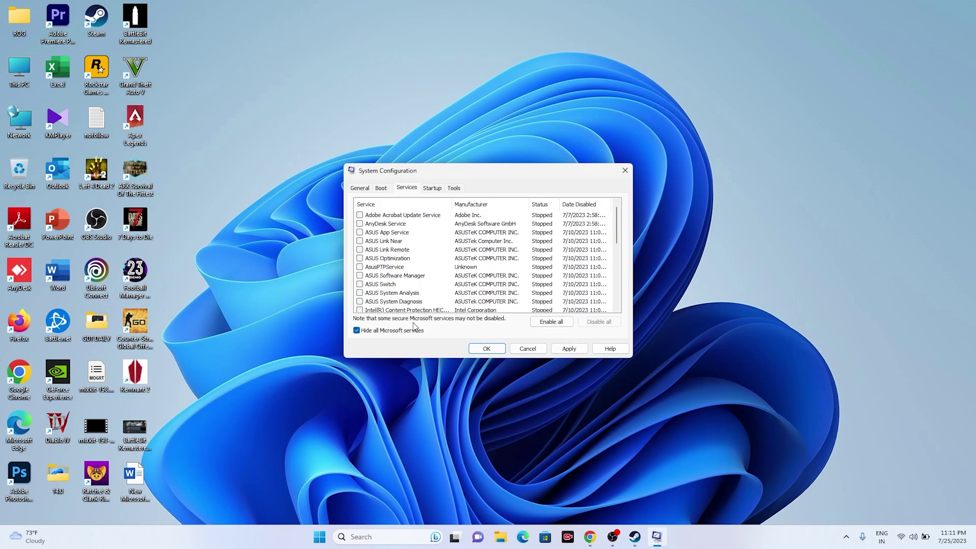
left_click(569, 348)
left_click(487, 348)
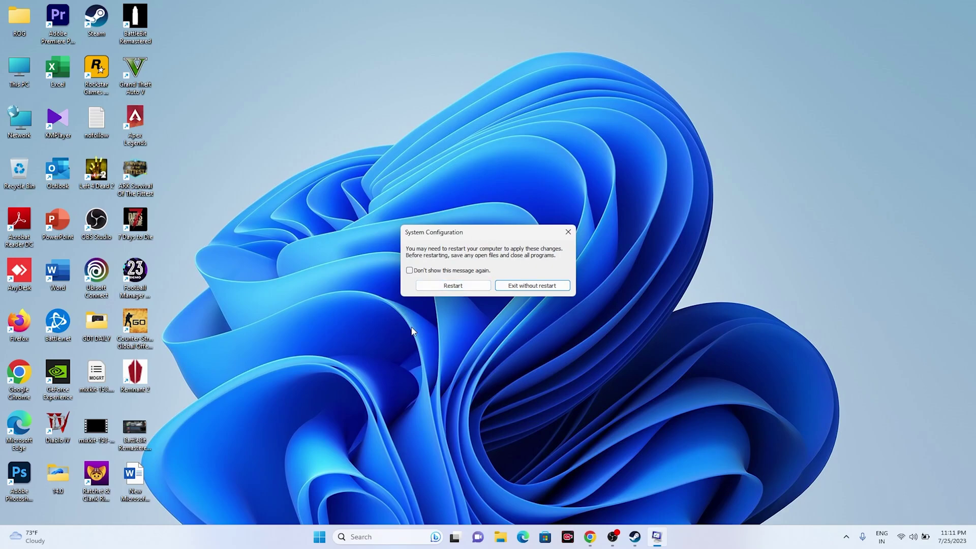
left_click(619, 542)
left_click(619, 542)
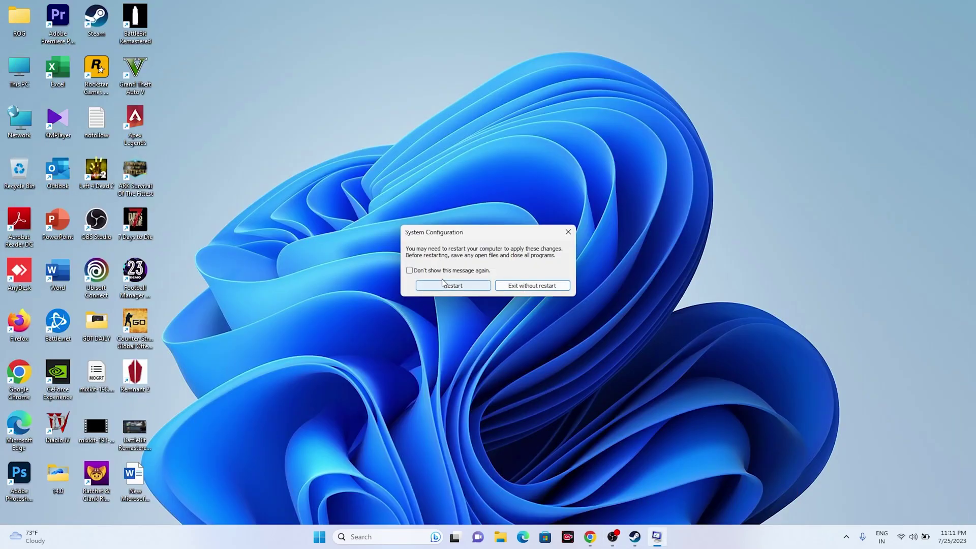
left_click(568, 232)
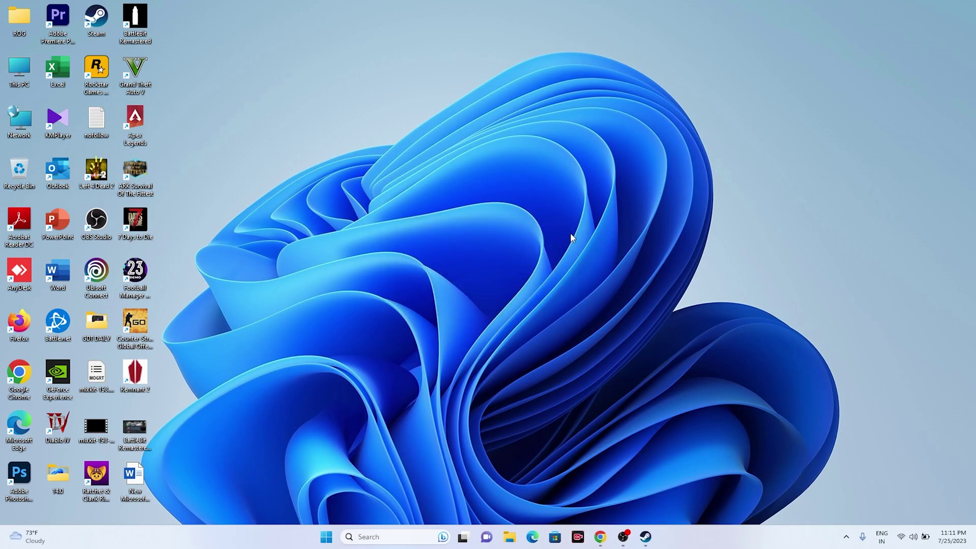
- Switch to Steam, view the general properties of Remnant 2, and close them
left_click(645, 536)
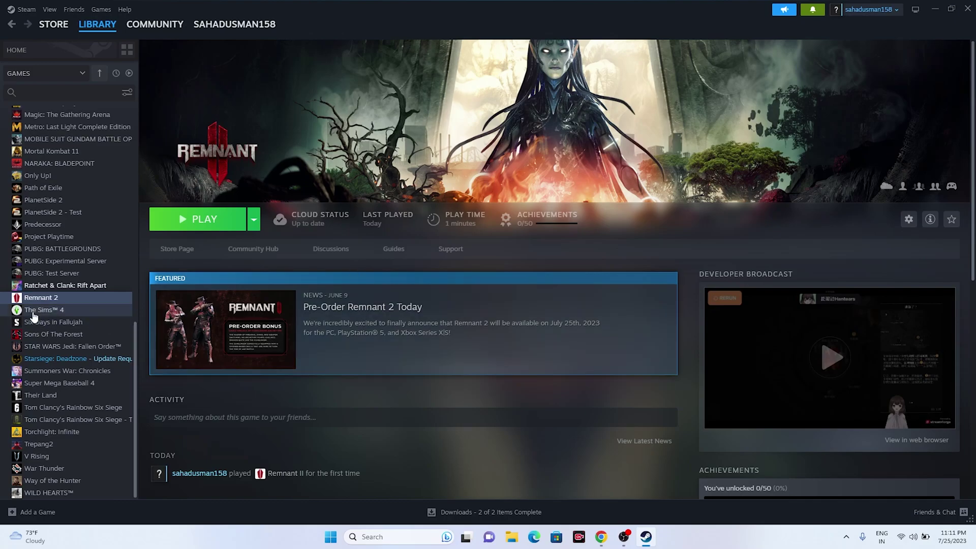
right_click(60, 300)
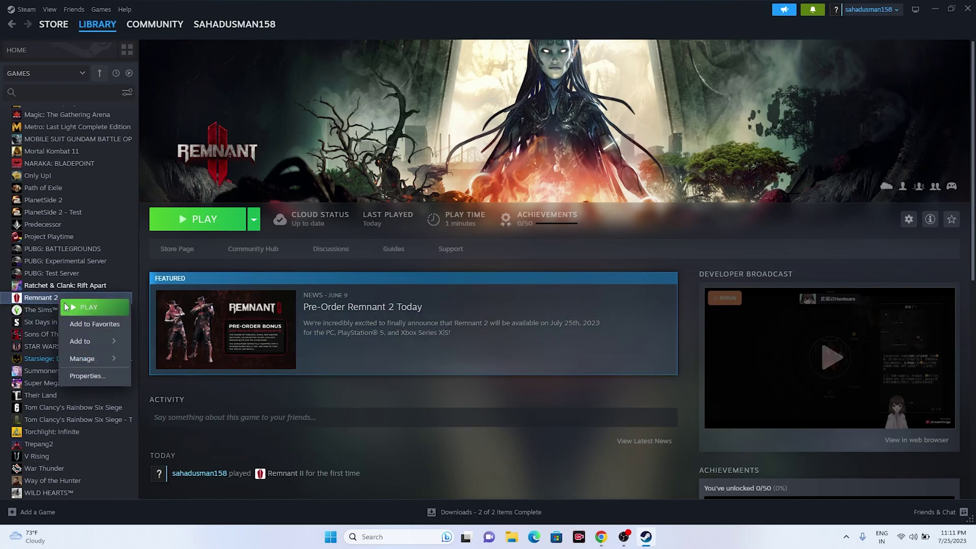
left_click(81, 374)
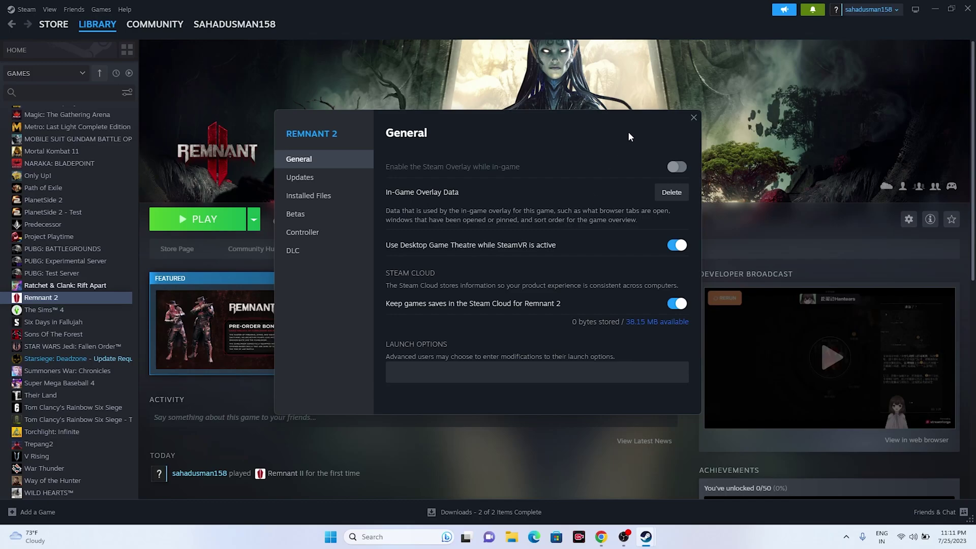
left_click(692, 118)
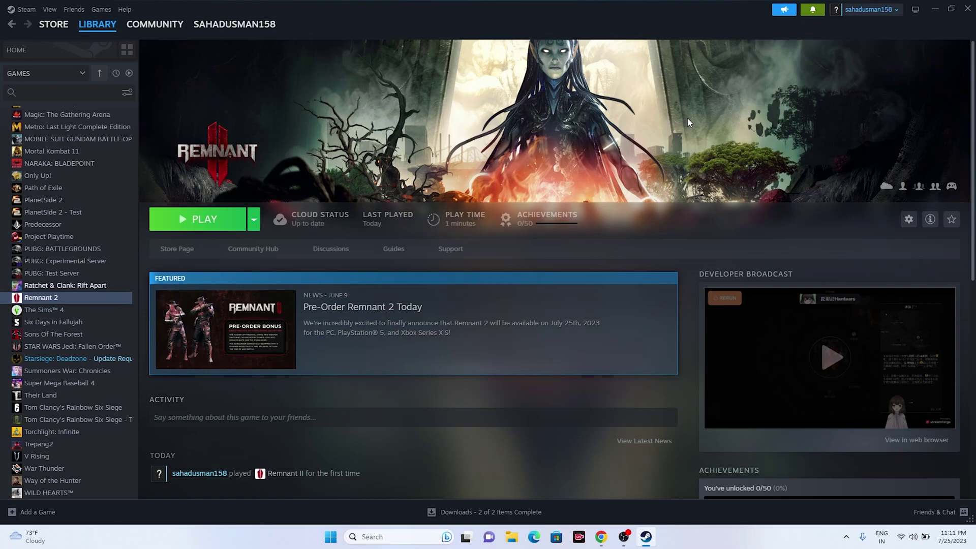
- Reopen the Remnant 2 properties and set the launch options to -dx12
right_click(98, 303)
left_click(122, 380)
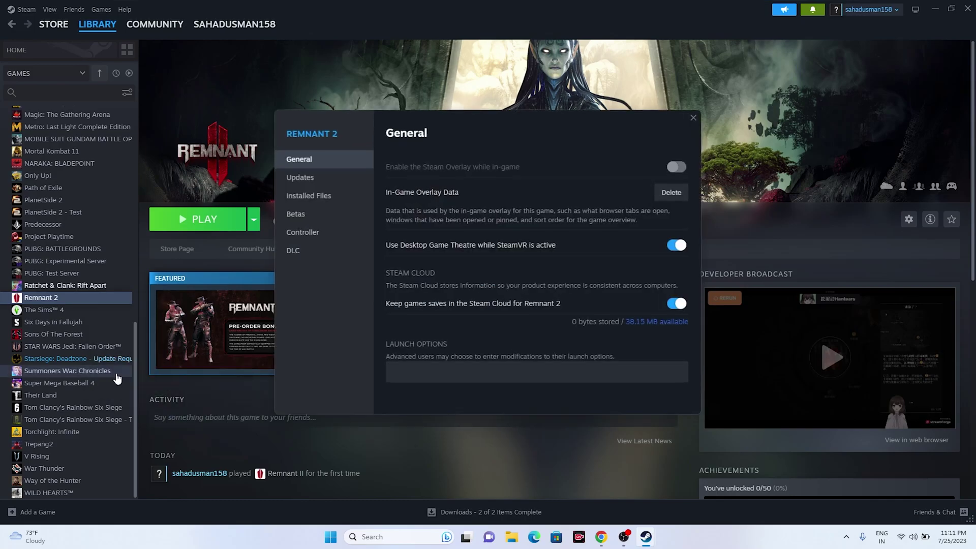
left_click(470, 378)
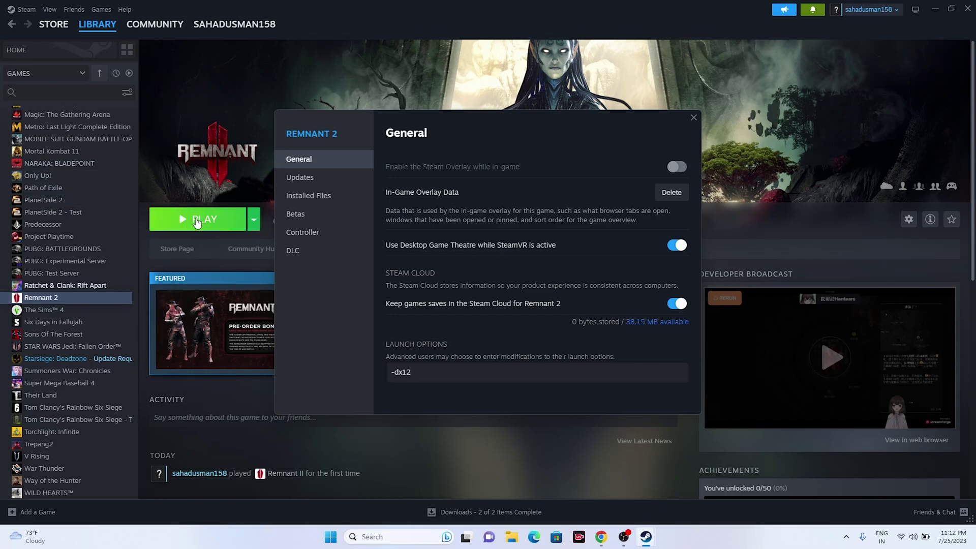
- Try an alternative launch option containing 3d12, then clear the launch options and close the Remnant 2 properties
key("BackSpace")
key("BackSpace")
key("BackSpace")
key("BackSpace")
type("3d12")
type("l")
key("BackSpace")
key("BackSpace")
key("BackSpace")
key("BackSpace")
key("BackSpace")
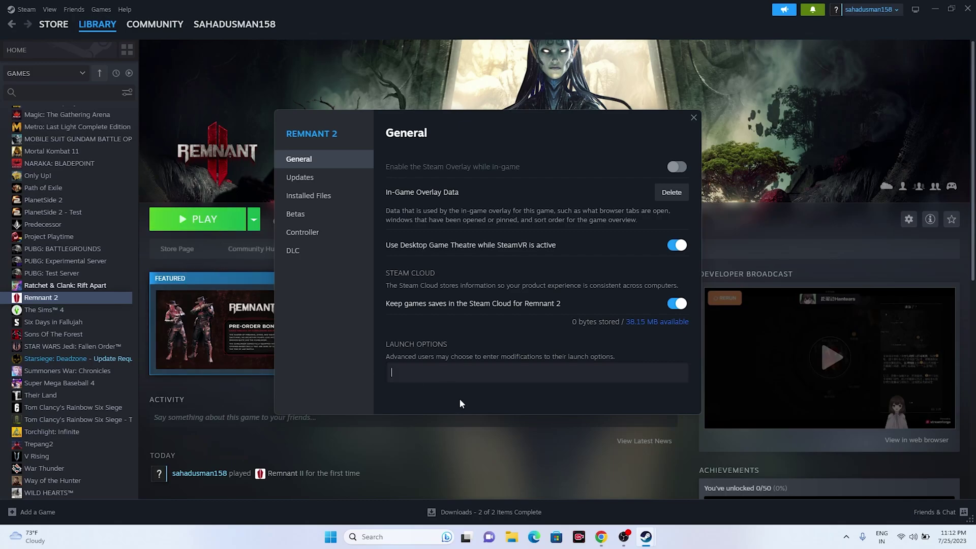
left_click(693, 118)
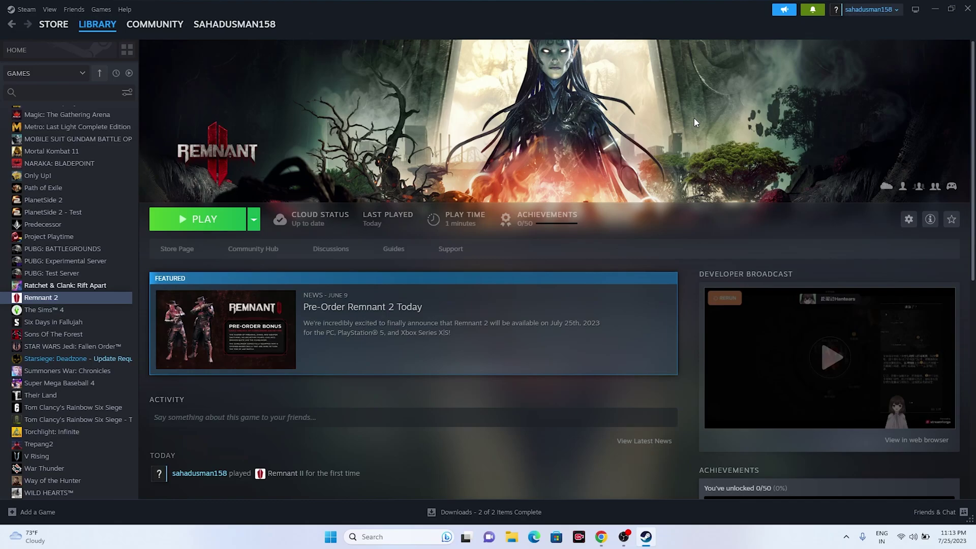
- Minimize Steam, open the Windows graphics settings, and look through the list of apps with custom options
left_click(934, 9)
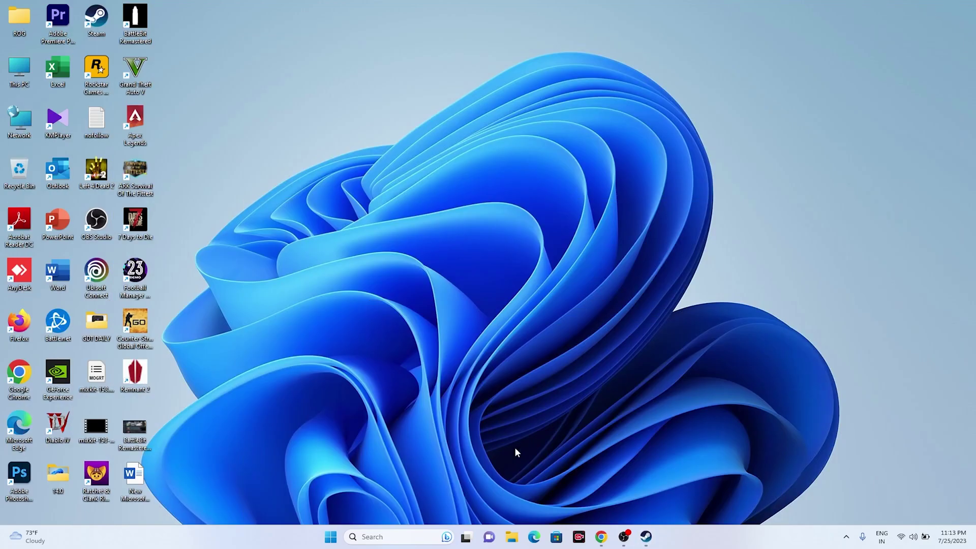
left_click(390, 536)
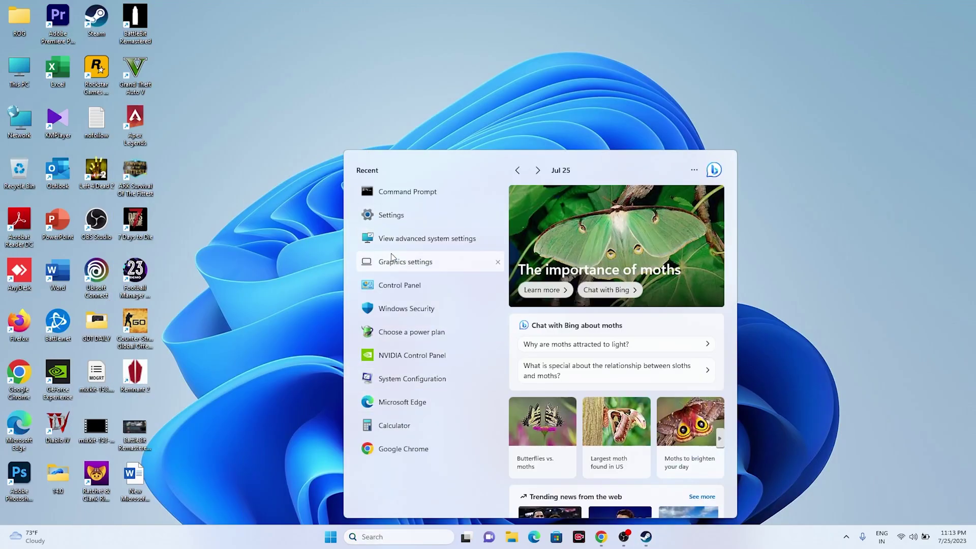
left_click(391, 259)
scroll(693, 211, "down", 1)
scroll(693, 208, "down", 12)
scroll(693, 208, "up", 14)
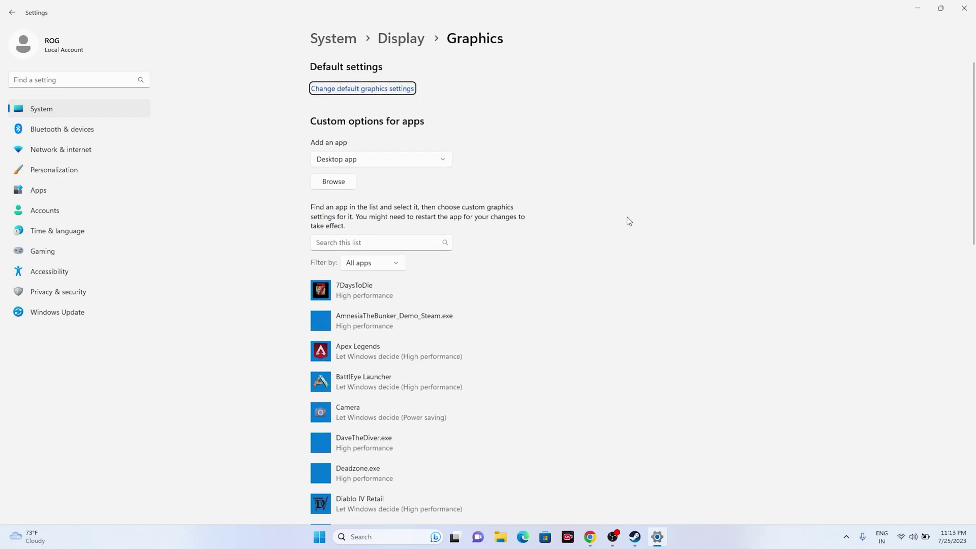
- Browse for a desktop app to add and open the folder C:\Program Files (x86)\Steam\steamapps\common
left_click(335, 184)
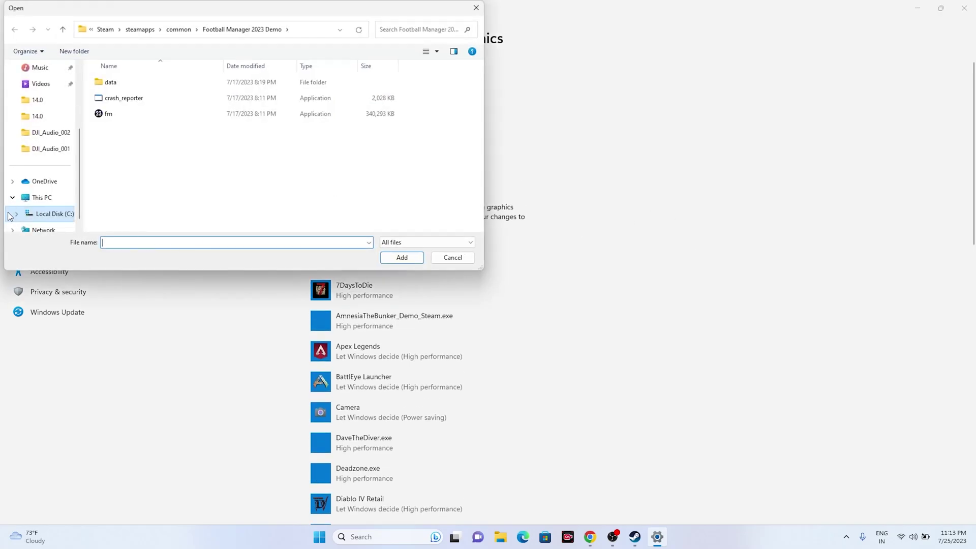
left_click(25, 196)
double_click(167, 102)
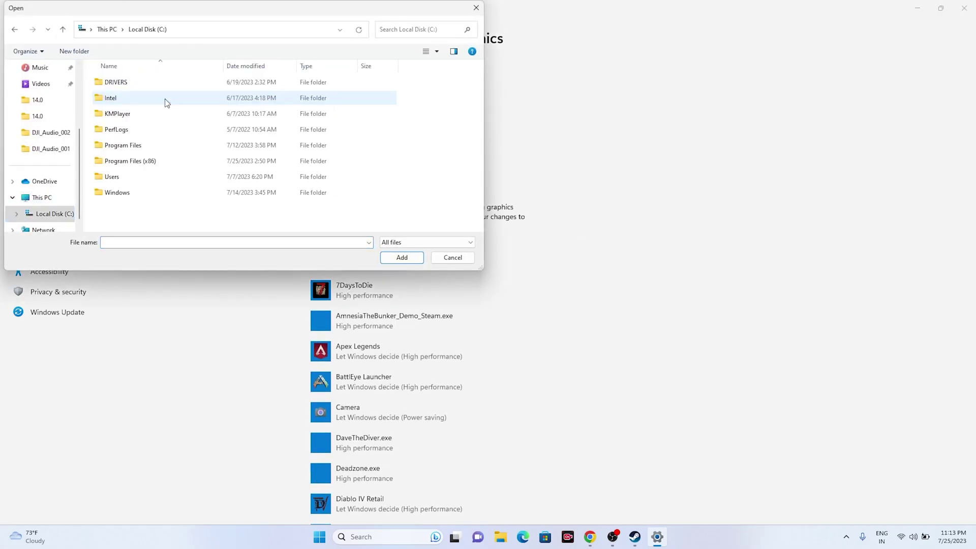
double_click(157, 161)
scroll(157, 162, "down", 3)
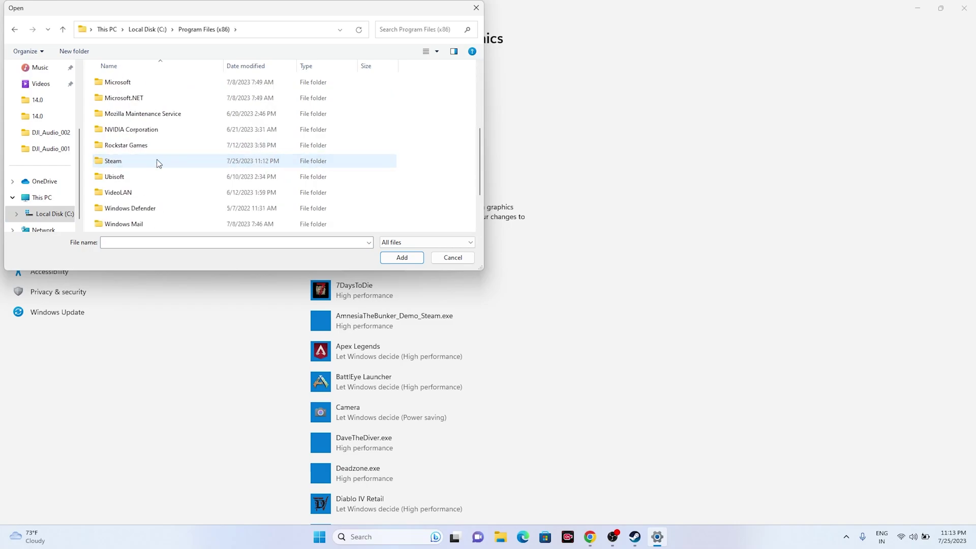
double_click(147, 166)
scroll(147, 168, "down", 3)
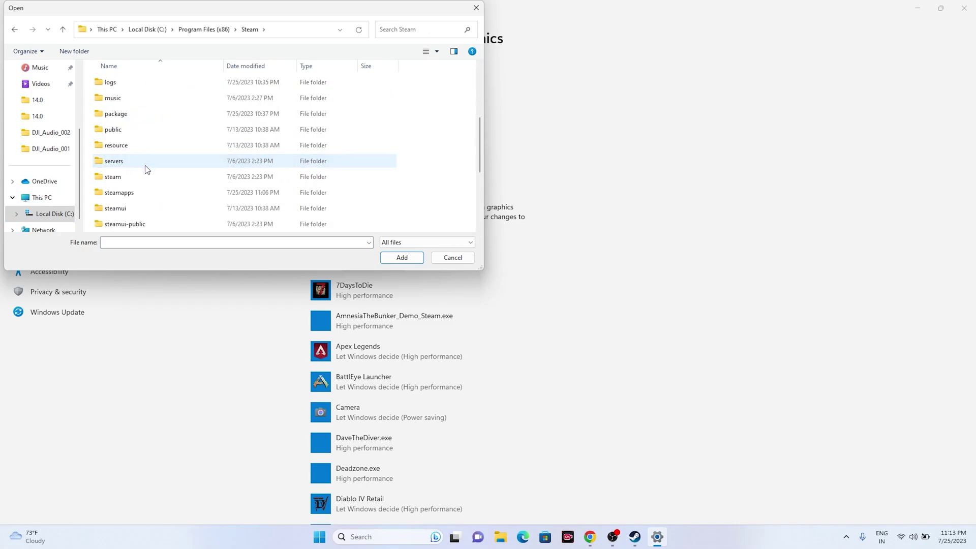
double_click(142, 192)
double_click(135, 85)
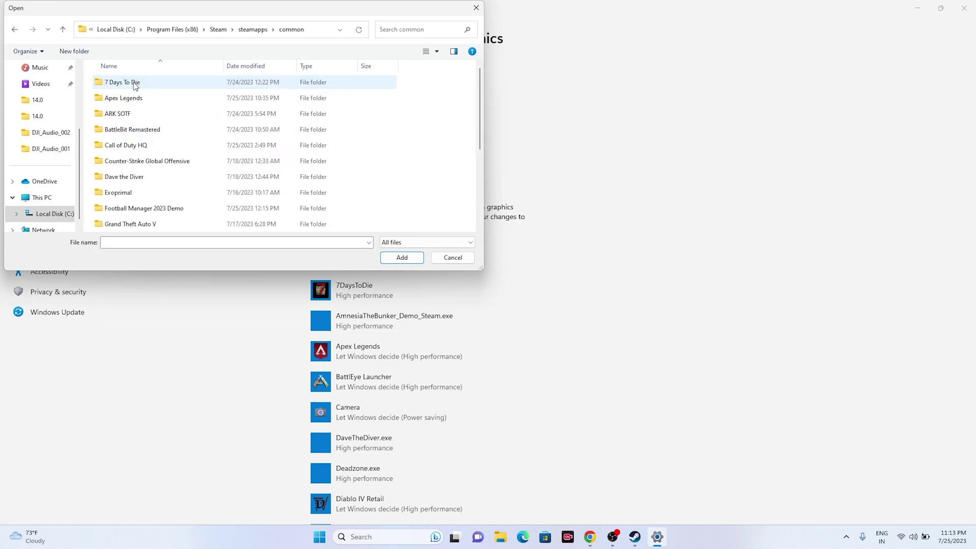
- Add the Remnant2 application from the Remnant2 folder to the apps with custom graphics options
scroll(136, 153, "down", 3)
left_click(137, 152)
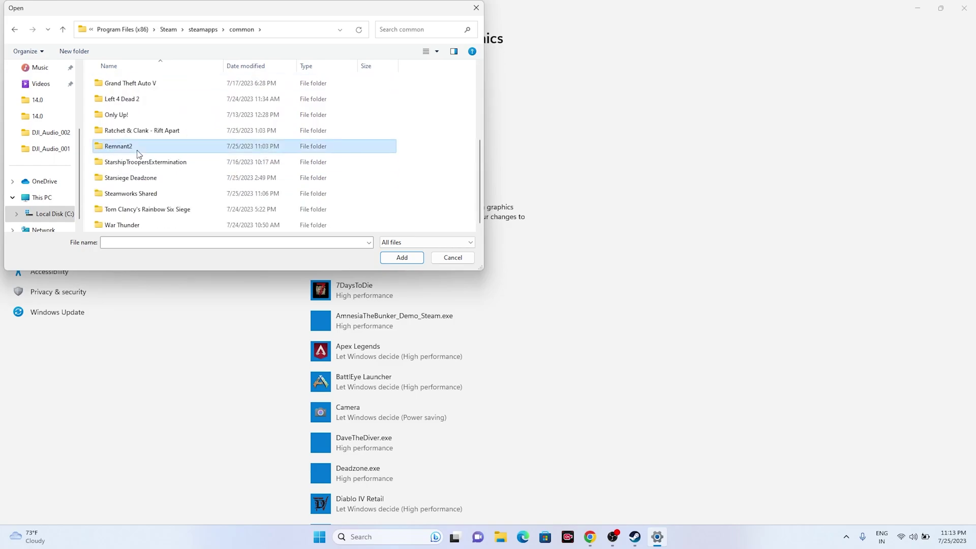
double_click(138, 150)
left_click(131, 115)
left_click(391, 258)
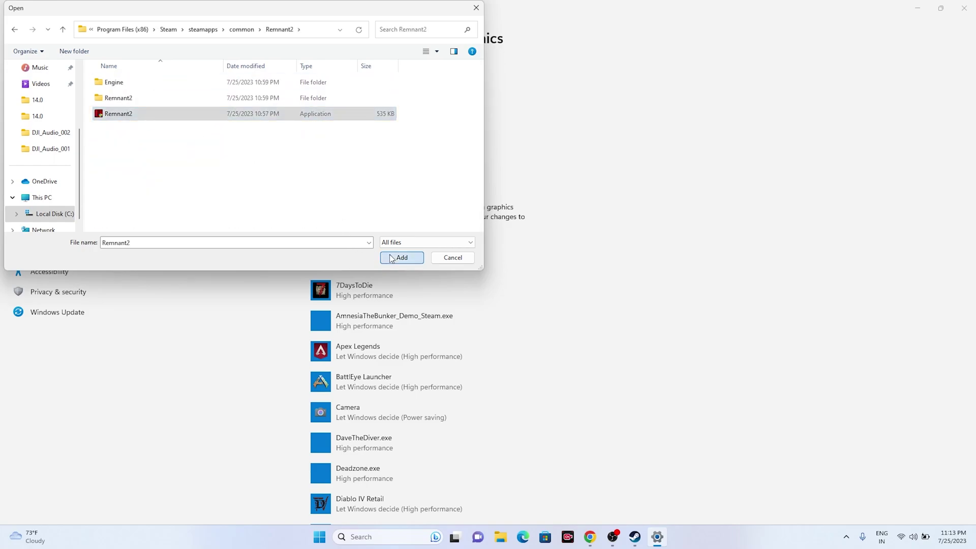
- Set the graphics preference of the added Remnant2.exe entry to High performance, save it, and close Settings
scroll(653, 254, "down", 2)
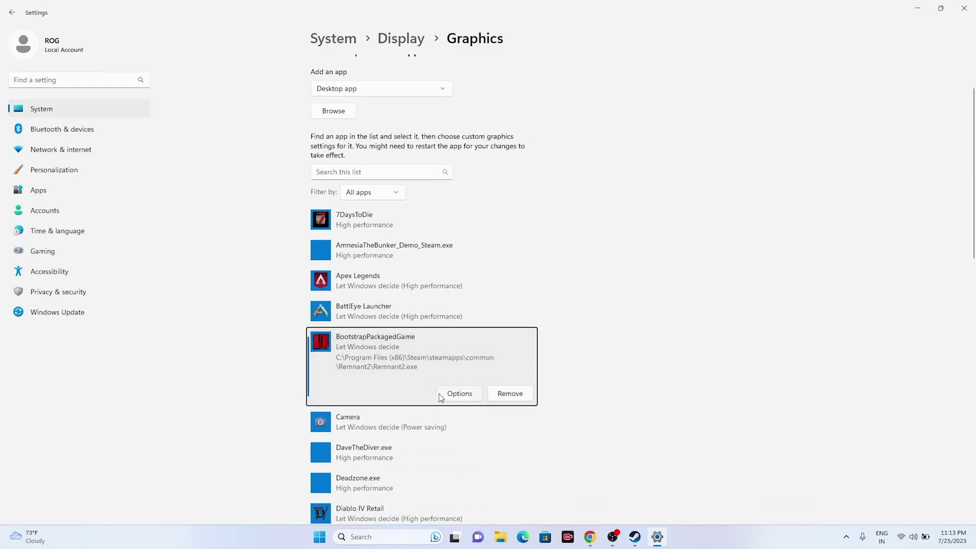
left_click(452, 394)
left_click(401, 261)
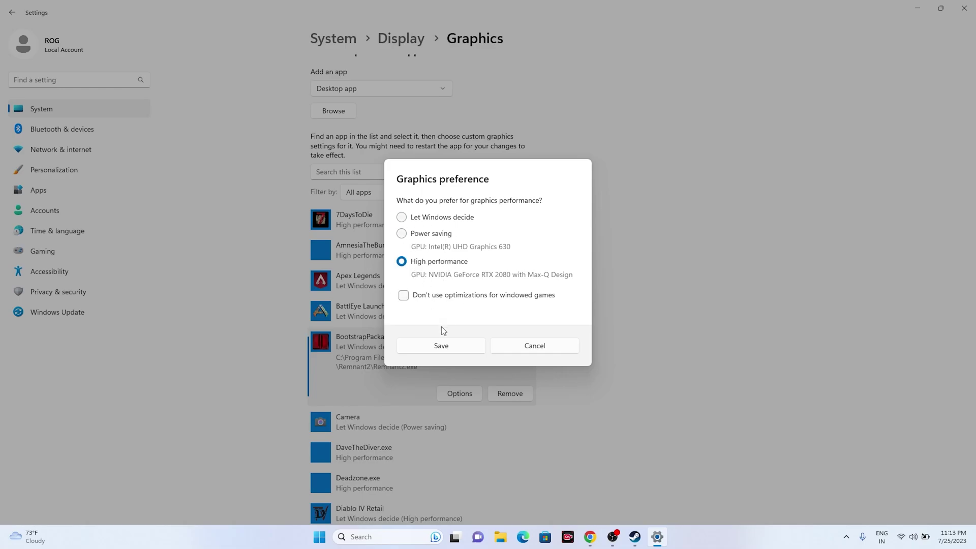
left_click(440, 346)
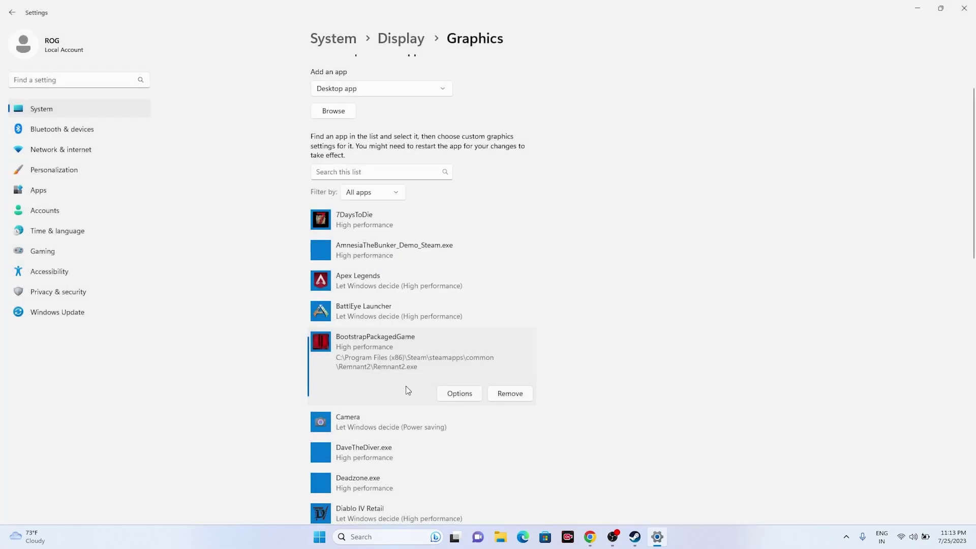
left_click(964, 8)
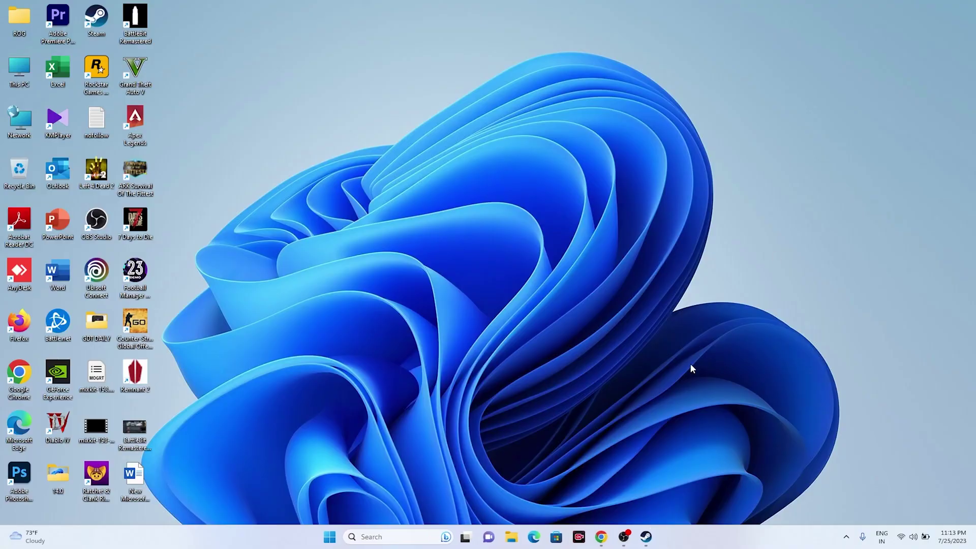
left_click(599, 539)
left_click(896, 8)
left_click(918, 7)
left_click(646, 537)
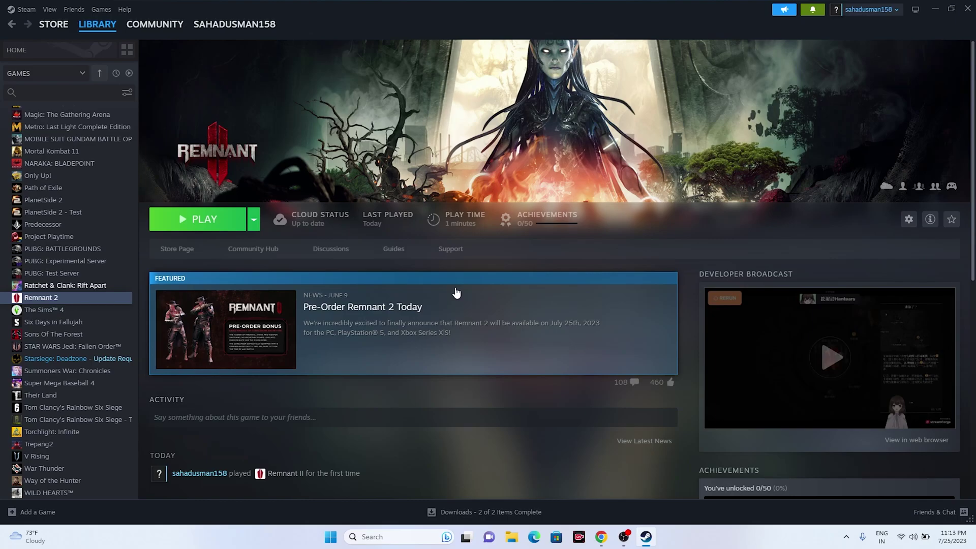
left_click(934, 9)
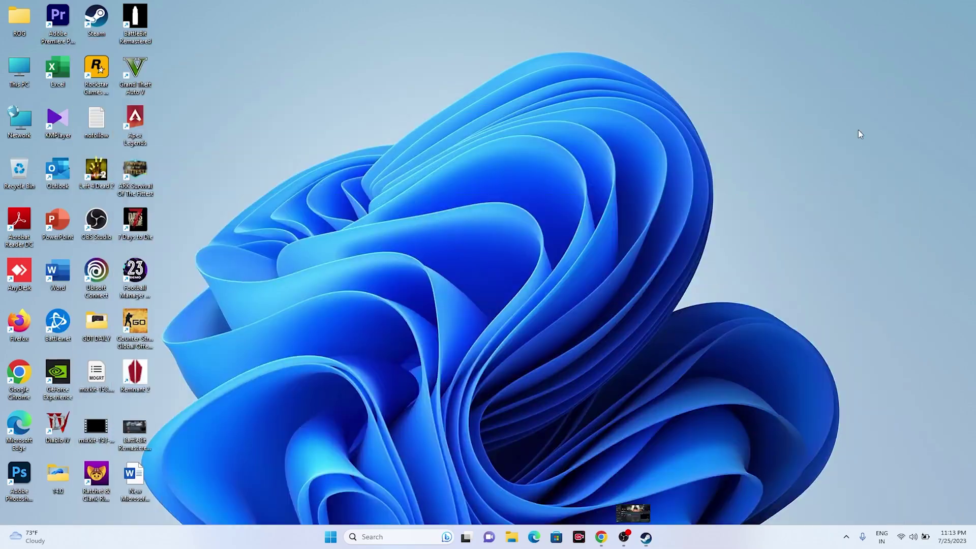
- Search Windows for VIEW, open the advanced system settings, and open the virtual memory settings from the advanced performance options
left_click(415, 532)
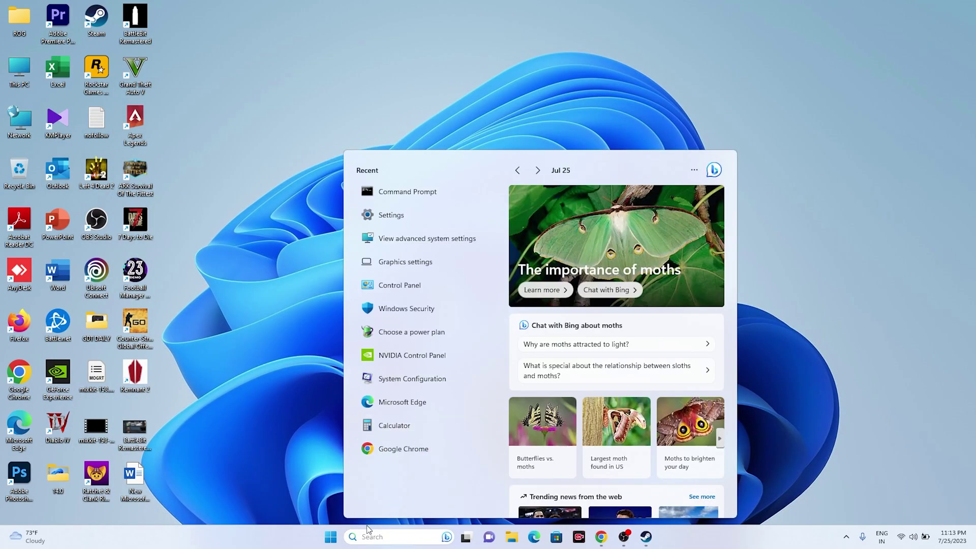
type("VIEW")
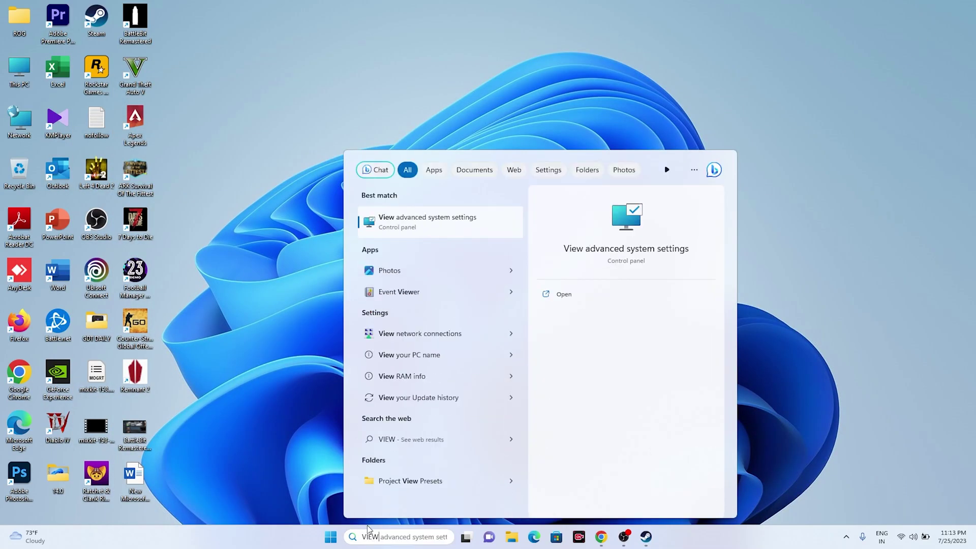
left_click(496, 223)
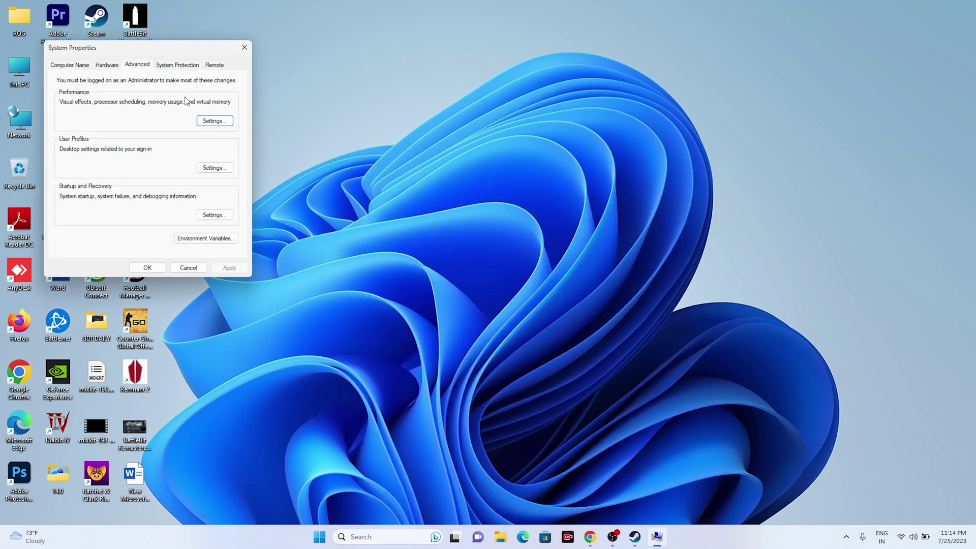
left_click(215, 120)
left_click(119, 104)
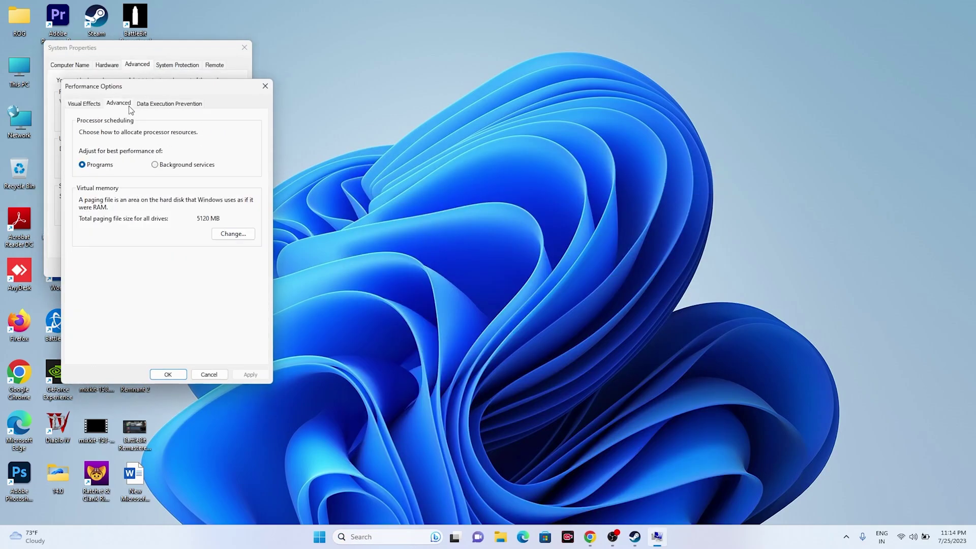
left_click(224, 236)
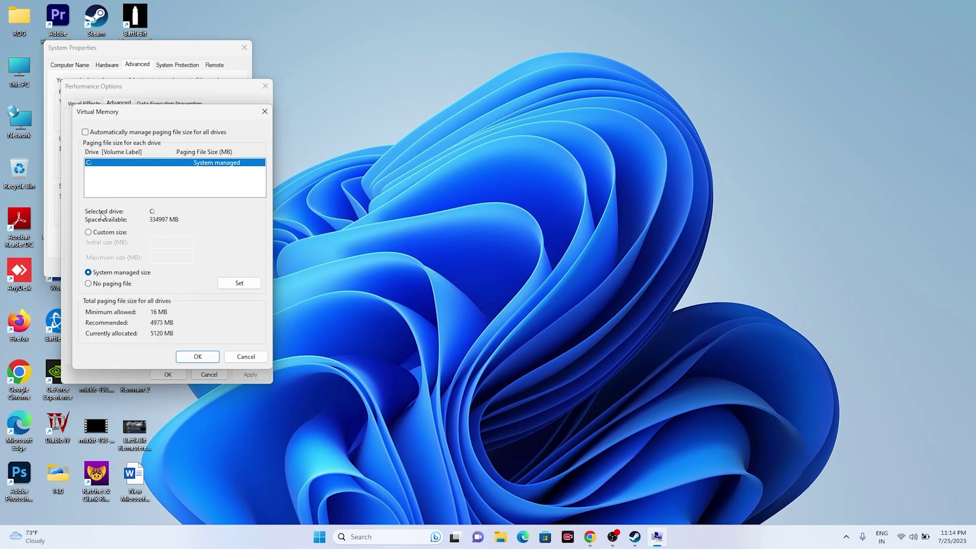
- Choose a custom paging file size for drive C: and open Calculator
left_click(90, 233)
left_click(152, 245)
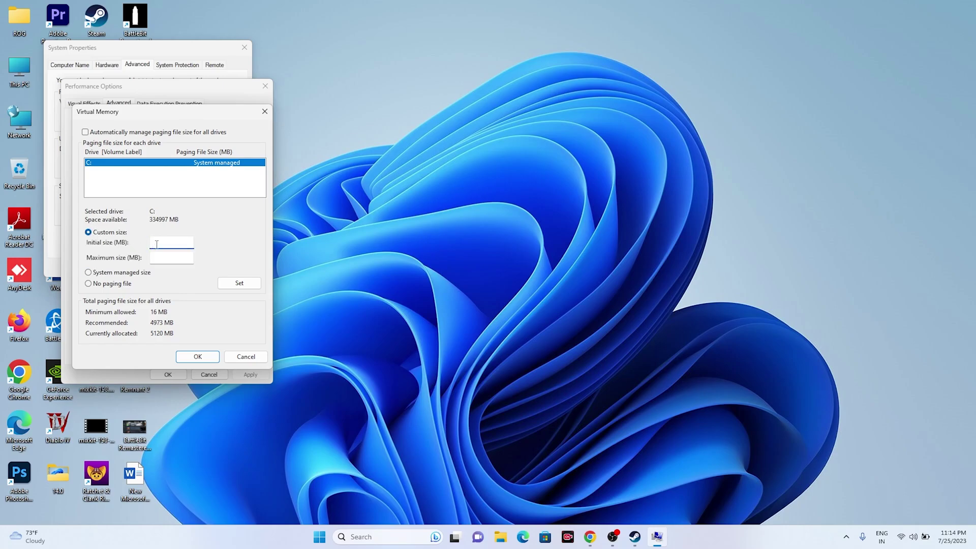
left_click(160, 262)
left_click(384, 538)
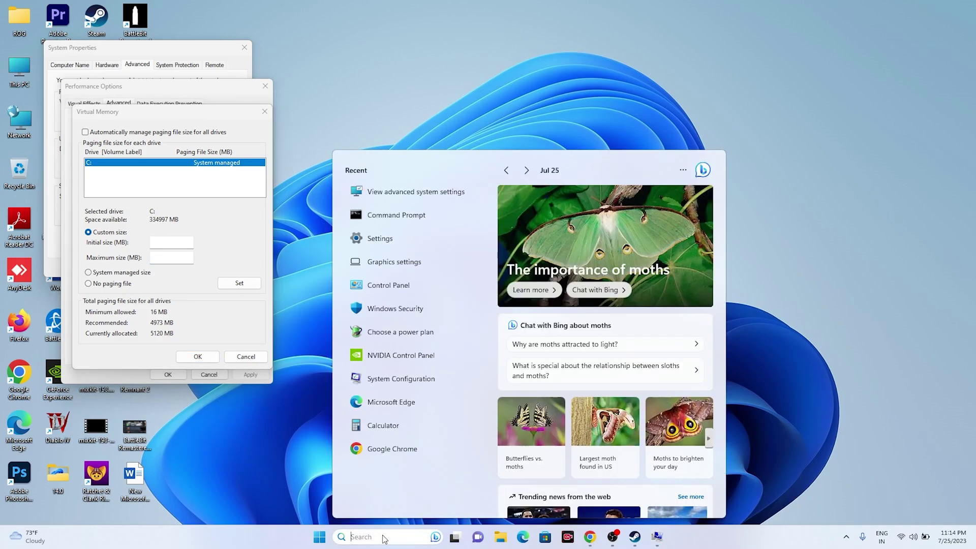
left_click(453, 426)
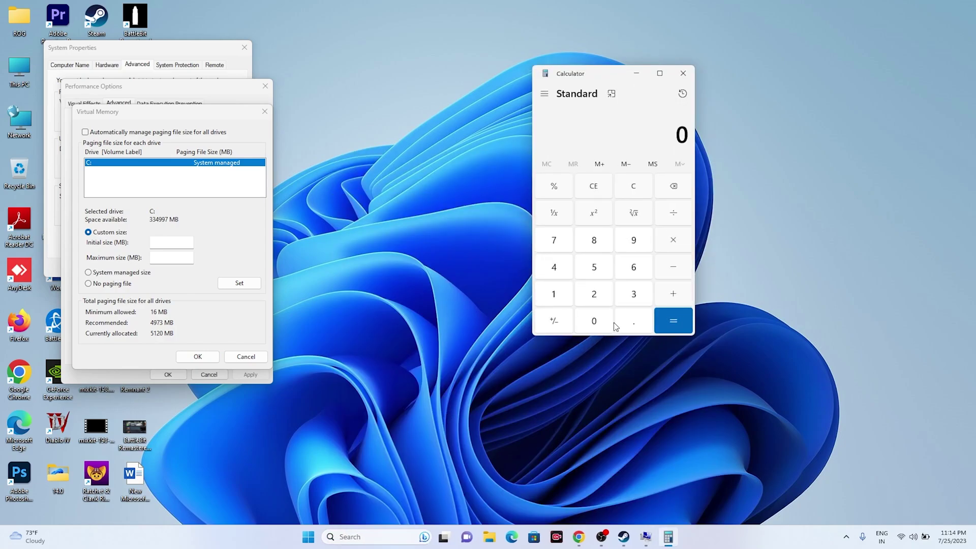
- Calculate 32 × 1024 in Calculator to convert the RAM size to megabytes
left_click(632, 294)
left_click(616, 299)
left_click(682, 185)
left_click(593, 297)
left_click(667, 248)
left_click(571, 294)
left_click(589, 320)
left_click(594, 294)
left_click(554, 267)
left_click(670, 320)
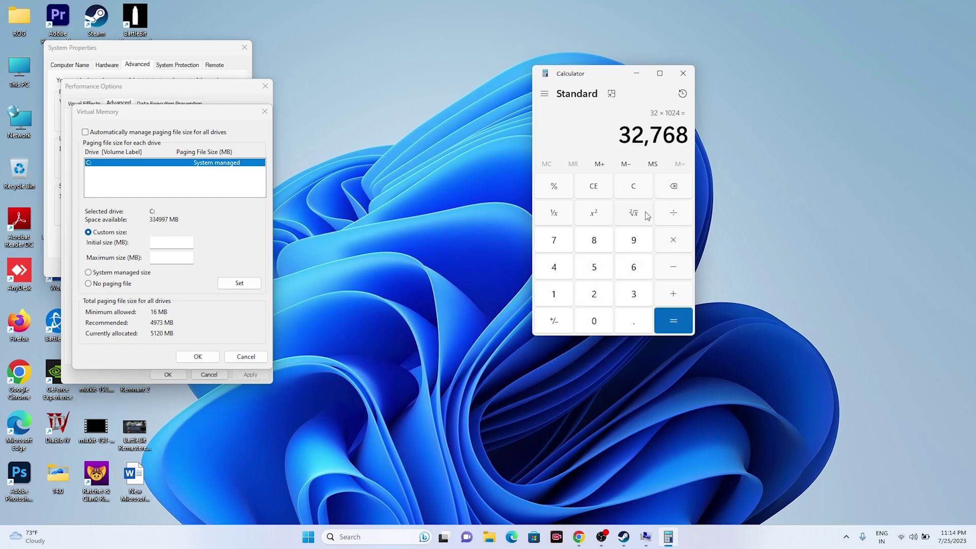
- Multiply the result by 1.5 and copy the product, 49,152, into the initial paging file size
left_click(673, 239)
left_click(554, 294)
left_click(629, 328)
left_click(593, 267)
left_click(671, 320)
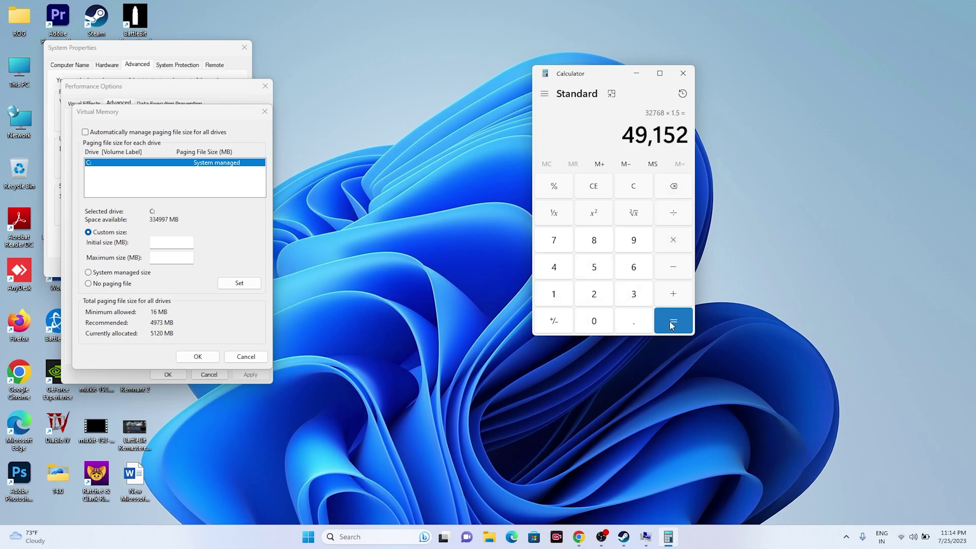
right_click(624, 135)
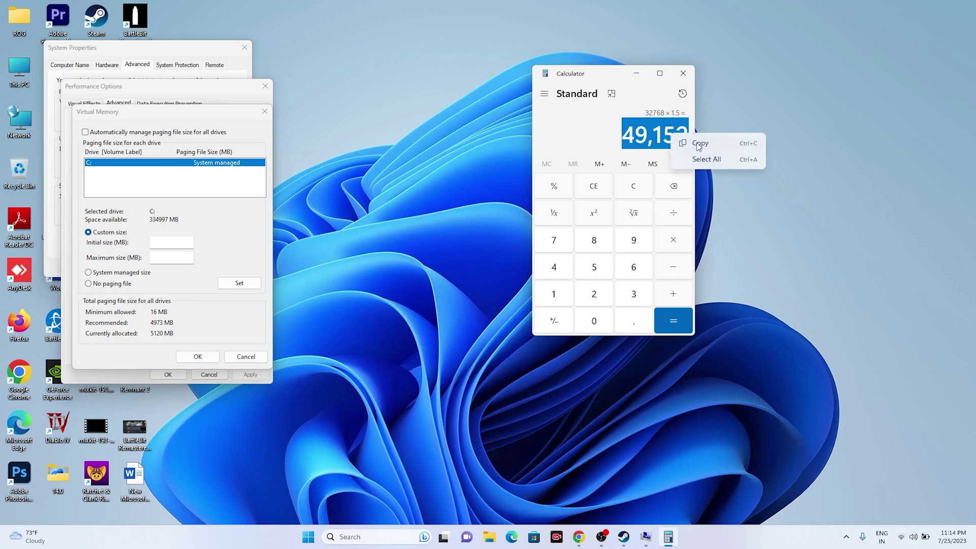
left_click(699, 146)
left_click(164, 239)
right_click(165, 239)
left_click(199, 279)
- Clear the calculator and compute 32 × 1024 again for the maximum paging file size
left_click(593, 186)
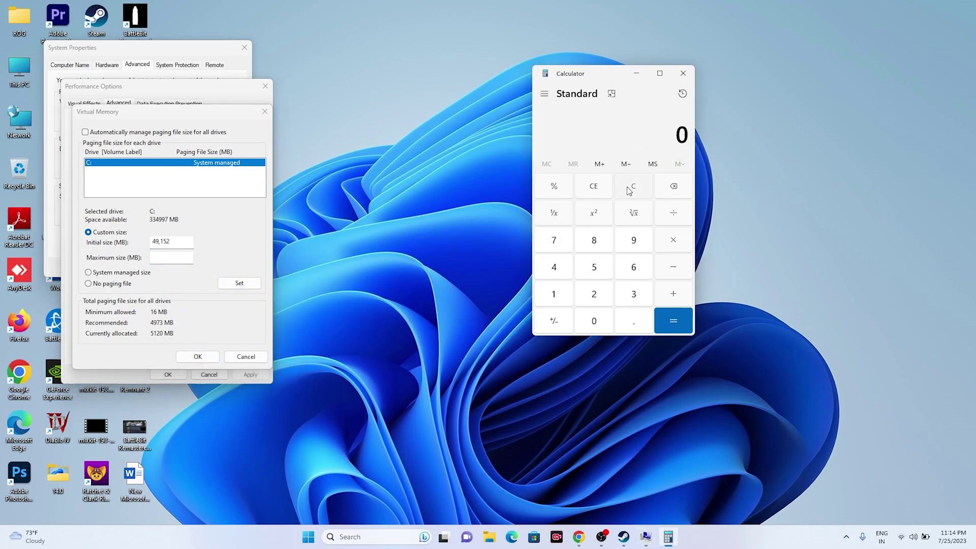
left_click(178, 256)
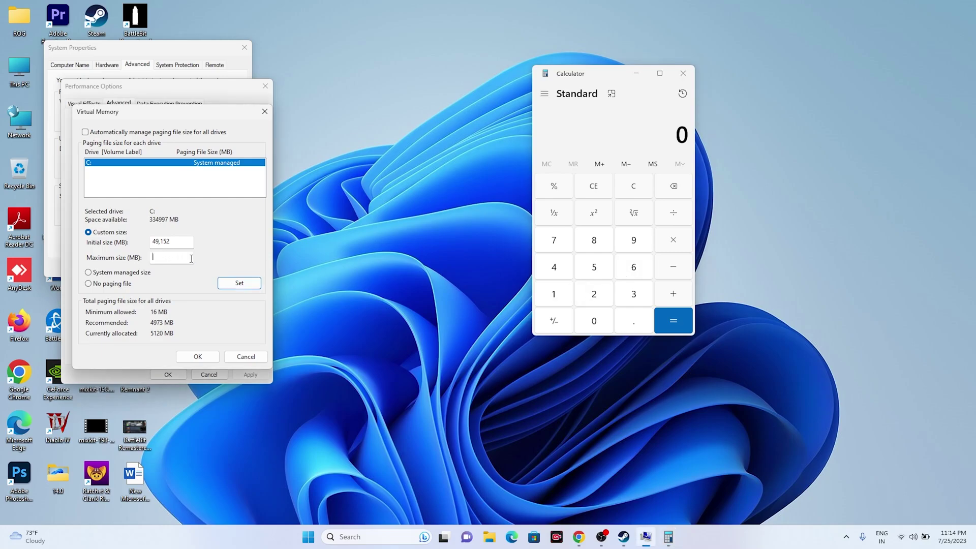
left_click(633, 294)
left_click(593, 294)
left_click(673, 241)
left_click(554, 297)
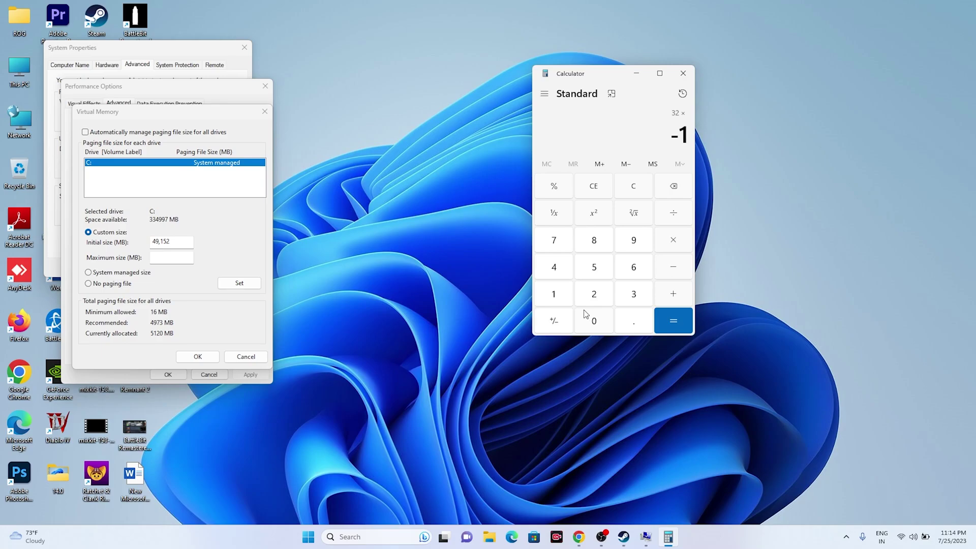
left_click(677, 194)
left_click(561, 301)
left_click(585, 321)
left_click(590, 293)
left_click(563, 272)
left_click(673, 320)
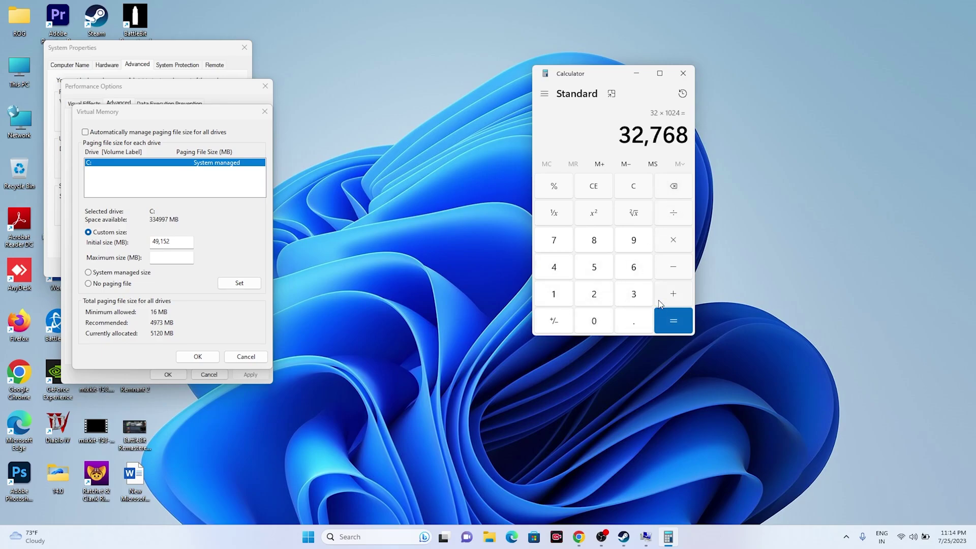
- Multiply the RAM size in megabytes by 3 and copy the product, 98,304, into the maximum paging file size
left_click(673, 242)
left_click(646, 296)
left_click(673, 320)
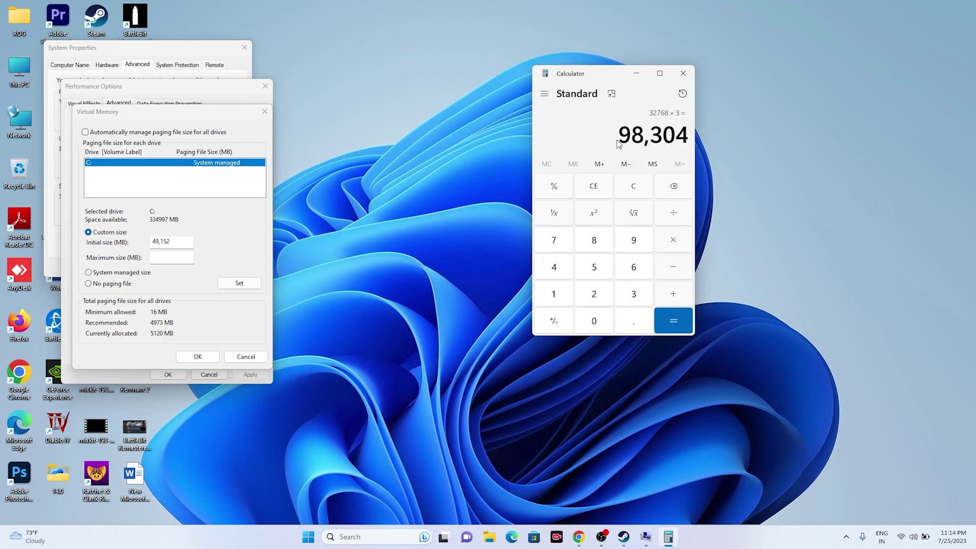
left_click_drag(620, 135, 688, 135)
right_click(686, 136)
left_click(703, 147)
left_click(189, 260)
right_click(189, 259)
left_click(232, 308)
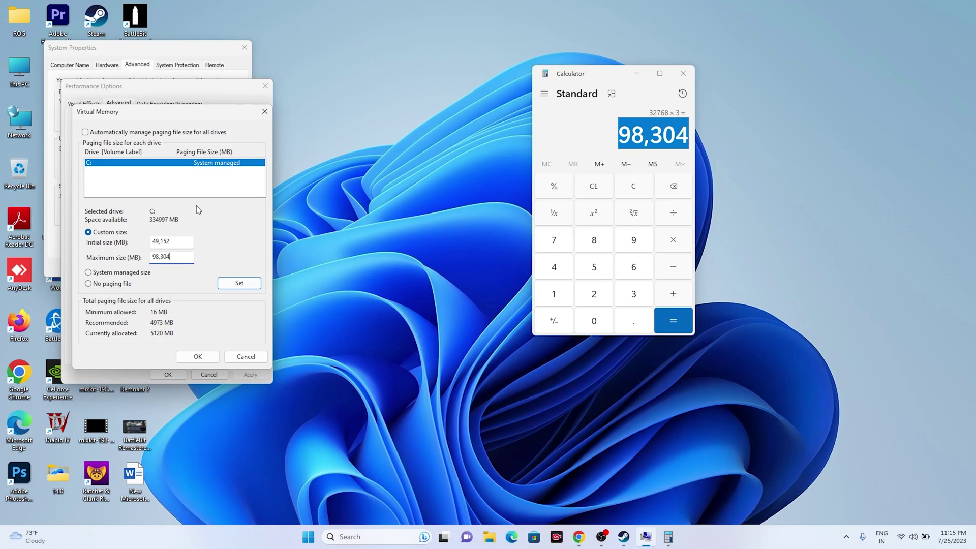
- Close the Virtual Memory, Performance Options and System Properties dialogs without applying the sizes, and close Calculator
left_click(265, 112)
left_click(265, 85)
left_click(245, 47)
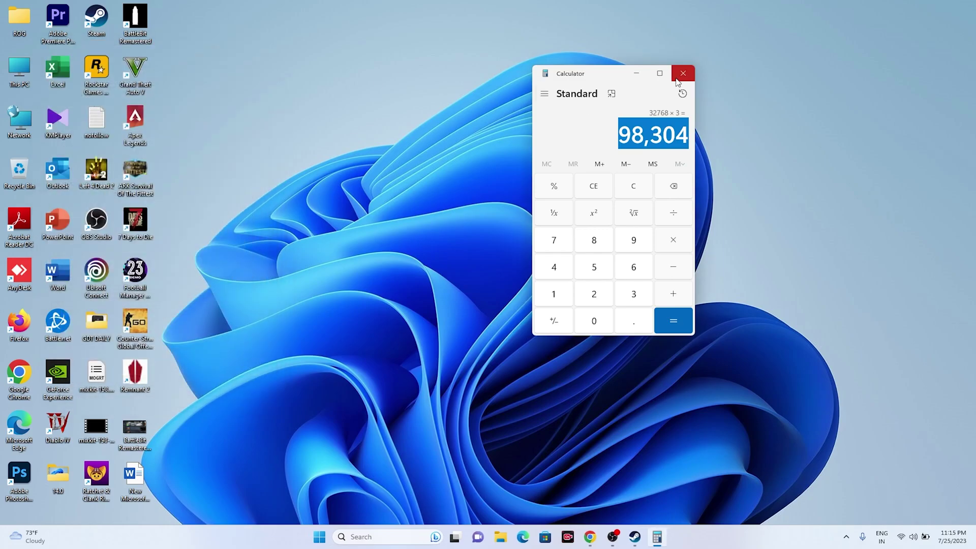
left_click(682, 73)
left_click(646, 536)
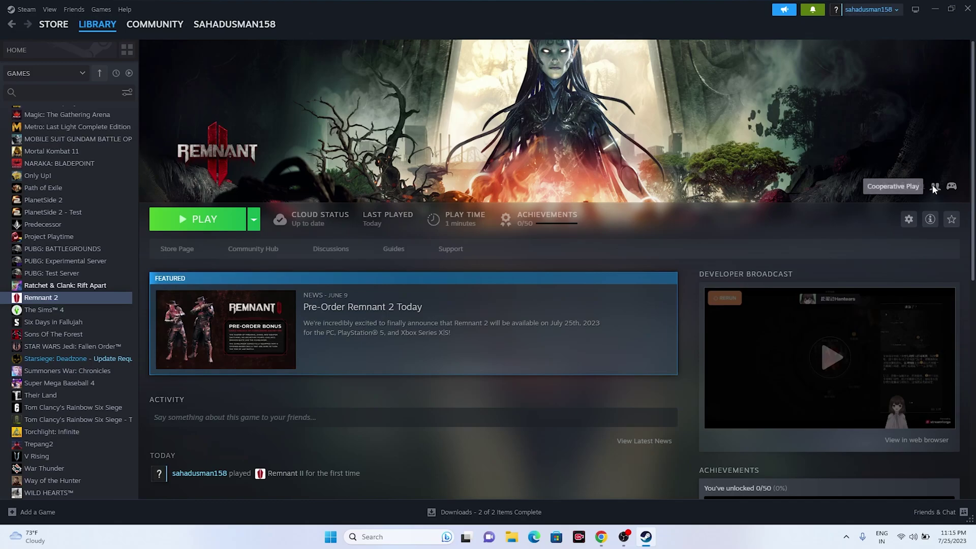
left_click(933, 10)
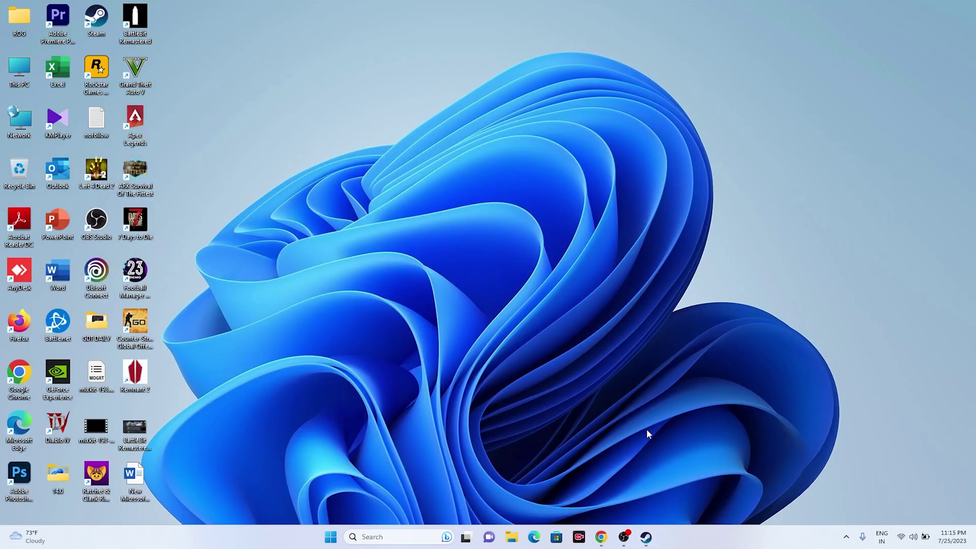
- Switch to Chrome and view the AMD Drivers and Support page and the manual search on NVIDIA's GeForce drivers page
left_click(601, 535)
left_click(520, 121)
left_click(422, 8)
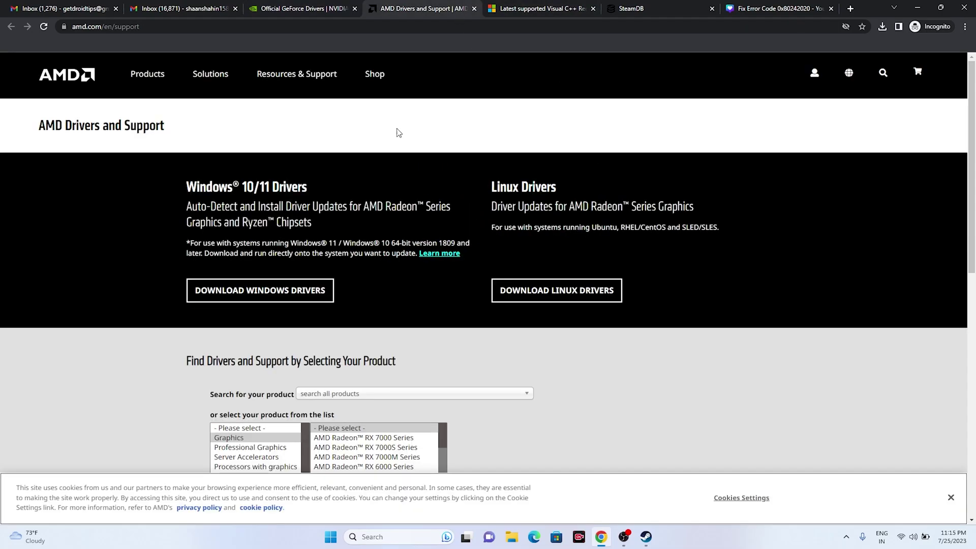
left_click(305, 8)
scroll(890, 198, "down", 3)
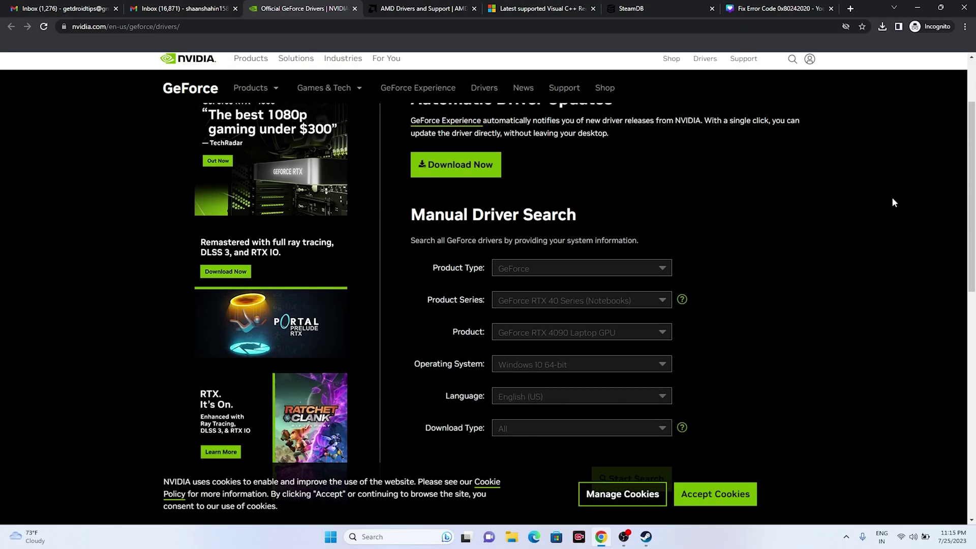
- Select GeForce as the product type and GeForce RTX 40 Series (Notebooks) as the product series in NVIDIA's manual driver search
scroll(891, 199, "up", 2)
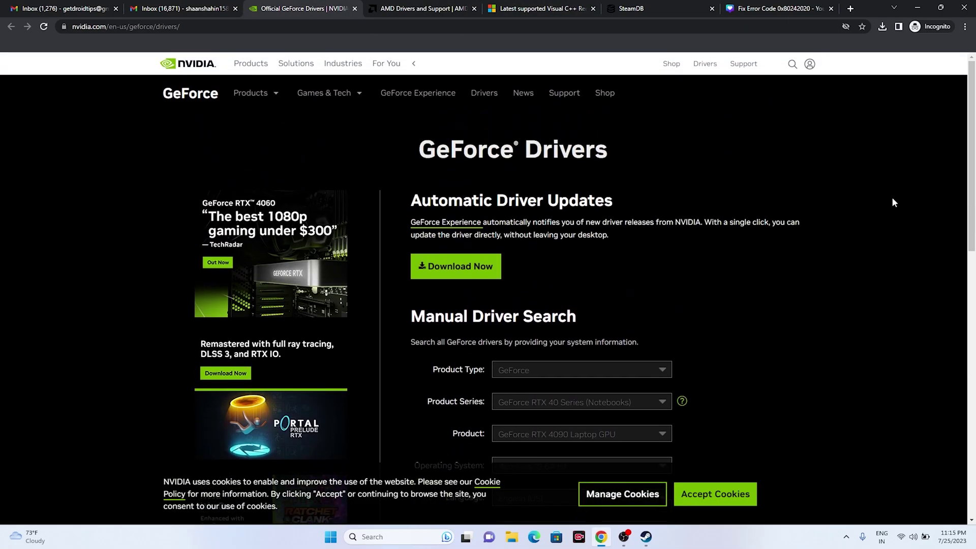
scroll(892, 200, "down", 4)
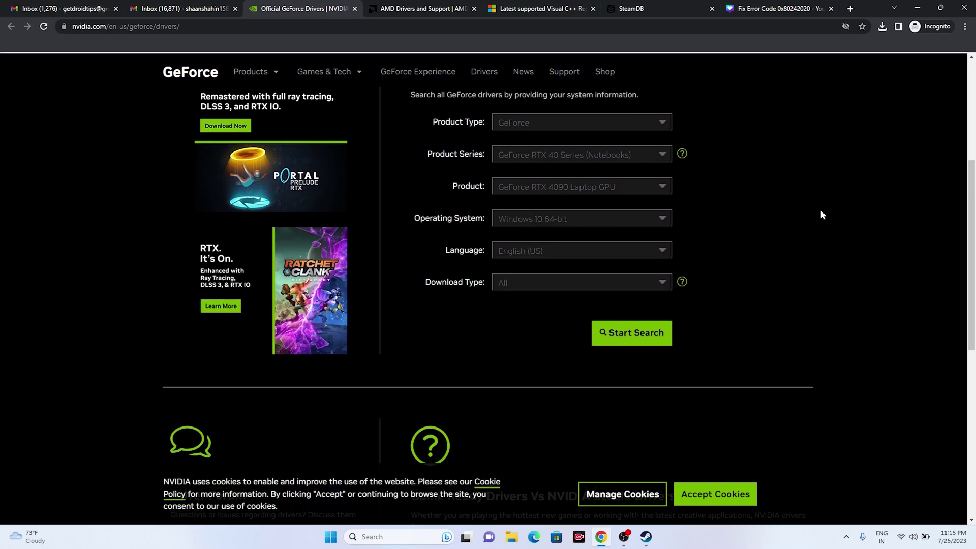
left_click(531, 171)
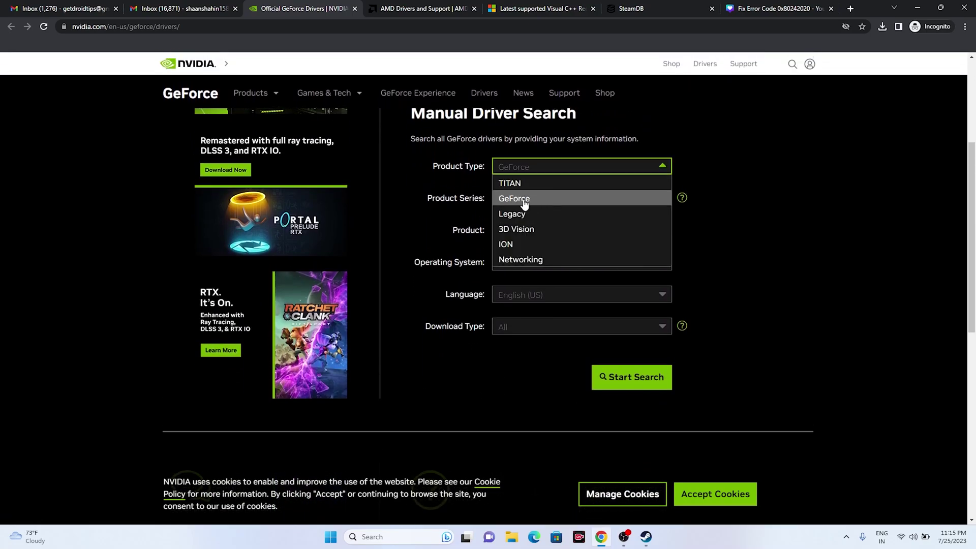
left_click(526, 203)
left_click(534, 203)
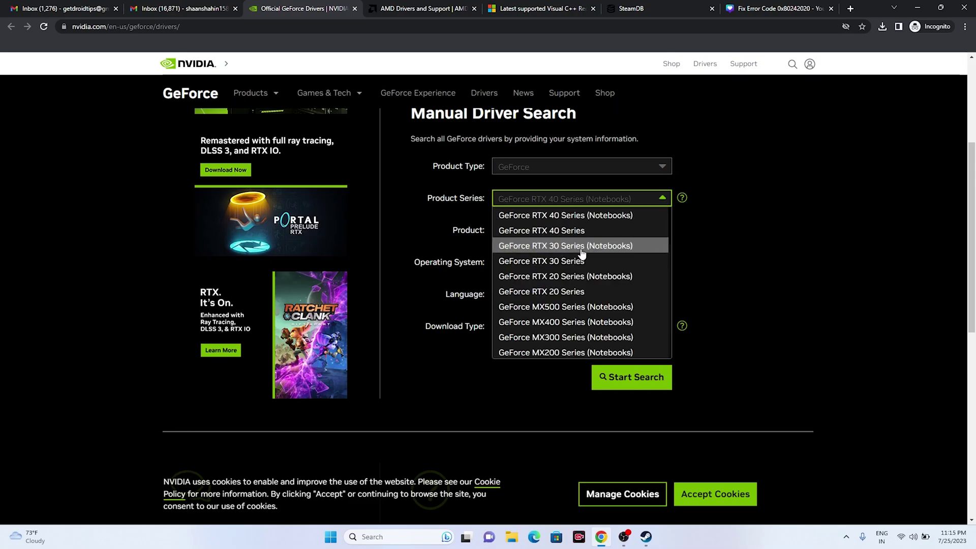
left_click(585, 215)
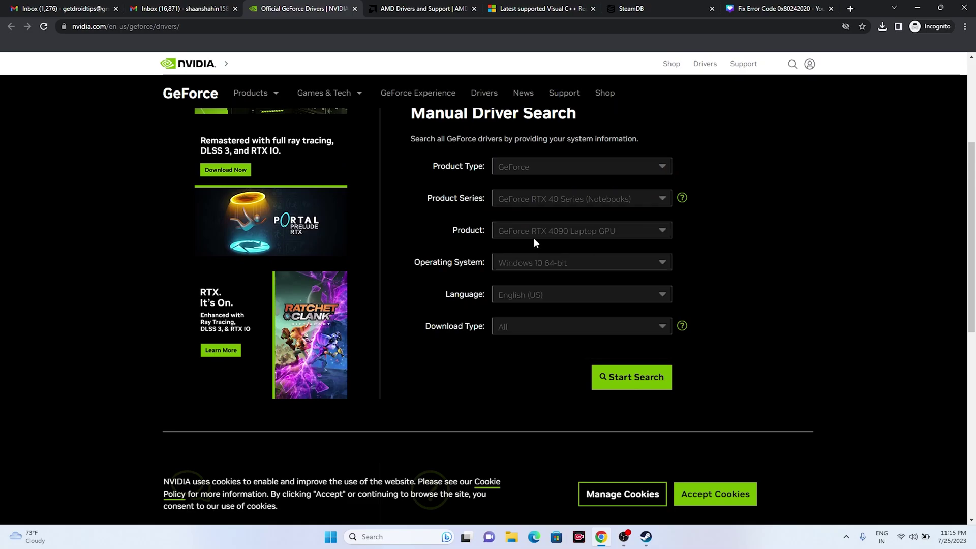
- Set the operating system to Windows 11 and start the GeForce driver search
left_click(536, 265)
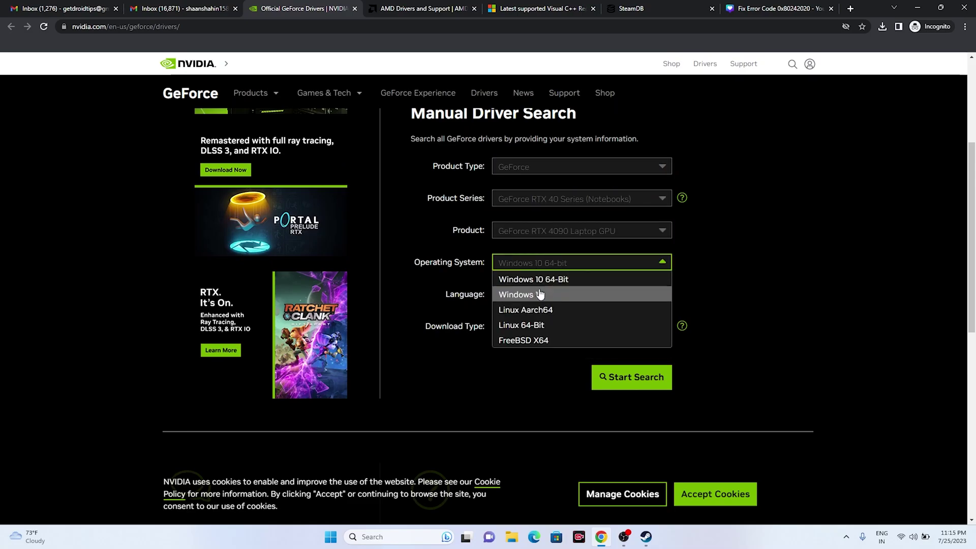
left_click(539, 294)
scroll(837, 263, "down", 1)
scroll(836, 258, "down", 2)
scroll(836, 259, "up", 1)
left_click(631, 275)
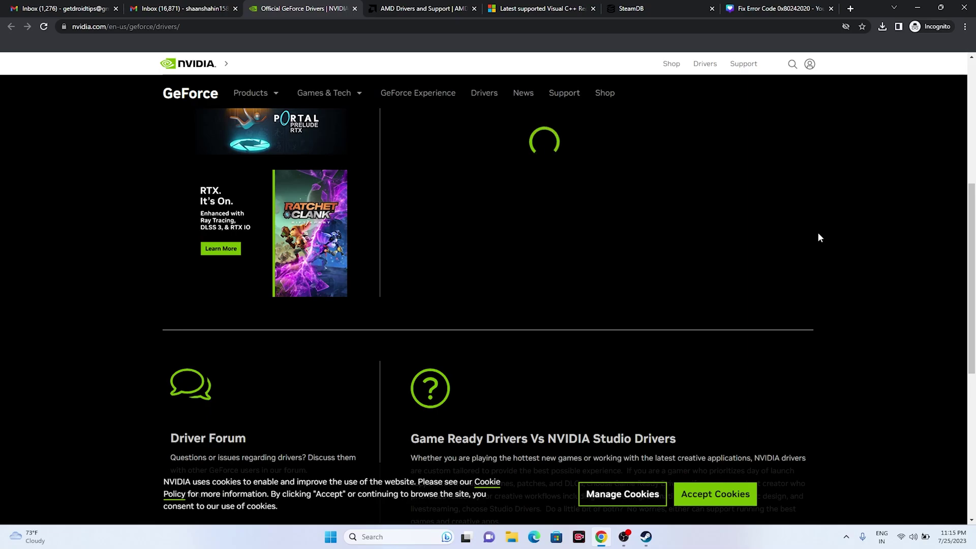
- Review the driver results and check the version and release date of the newest GeForce Game Ready Driver
scroll(818, 233, "down", 7)
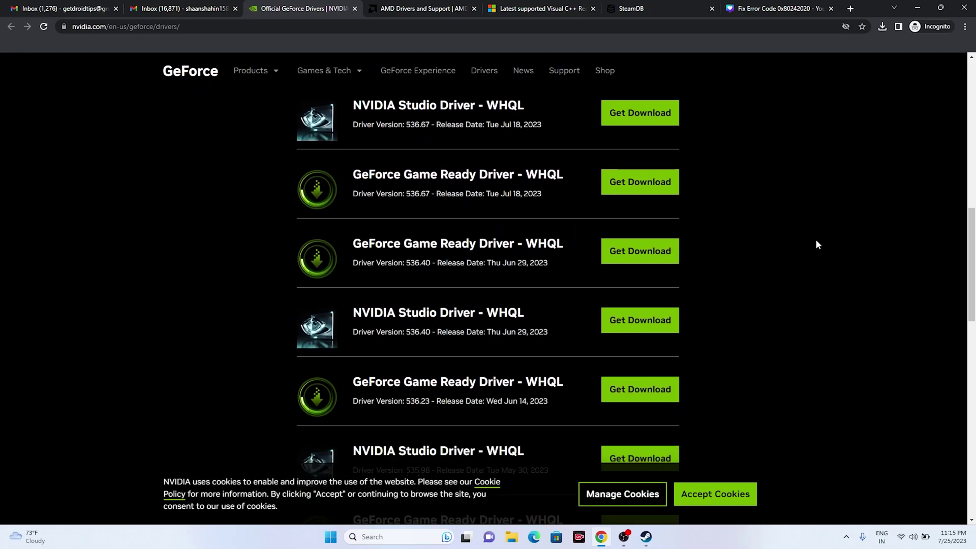
scroll(823, 246, "up", 4)
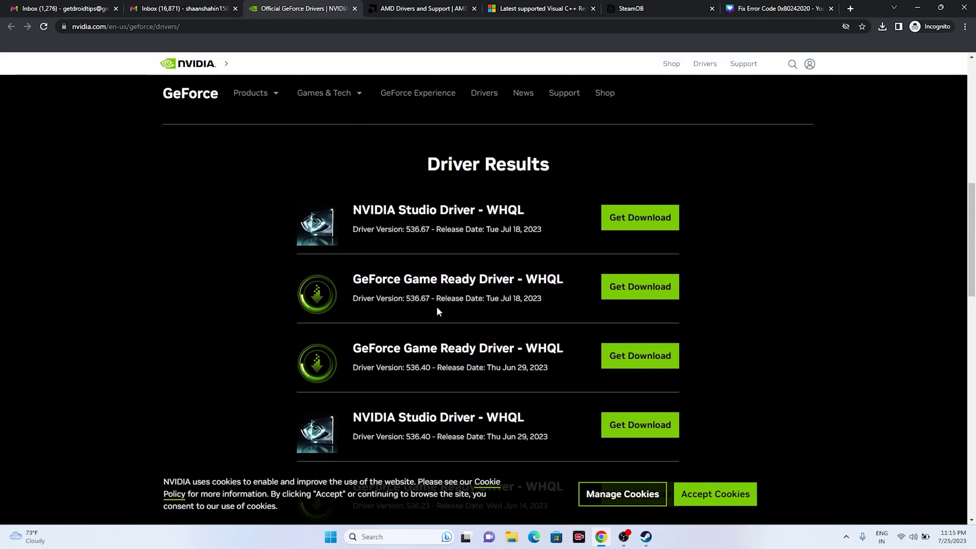
left_click_drag(407, 299, 541, 298)
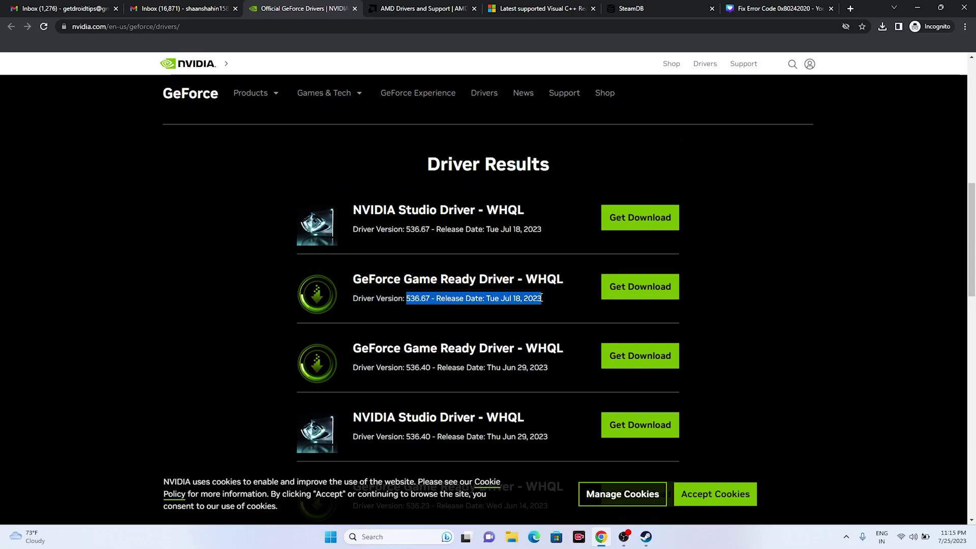
left_click(771, 304)
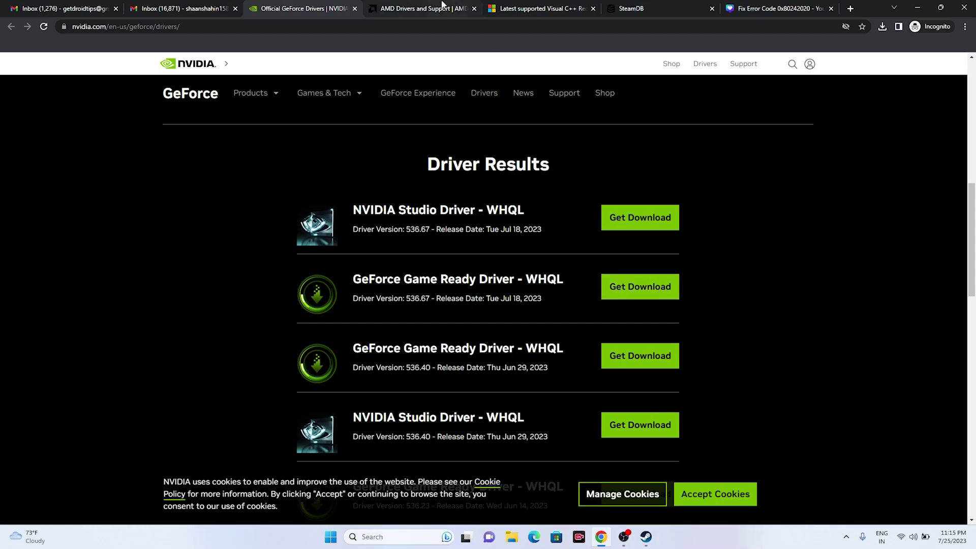
- Open AMD's driver page for the Radeon RX 7600S, selecting Graphics, AMD Radeon RX 7000S Series and its model list
left_click(457, 9)
scroll(660, 278, "down", 2)
left_click(229, 336)
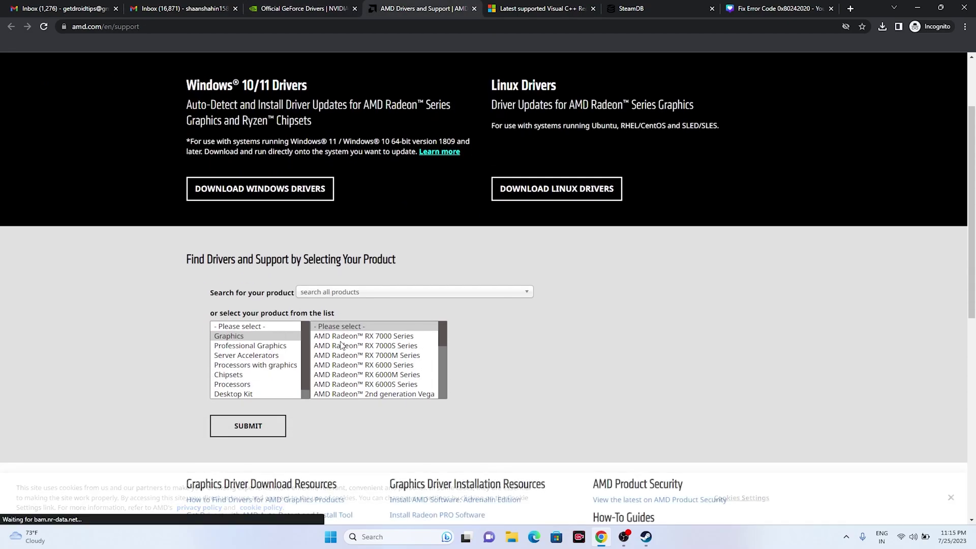
left_click(351, 346)
left_click(496, 338)
left_click(587, 346)
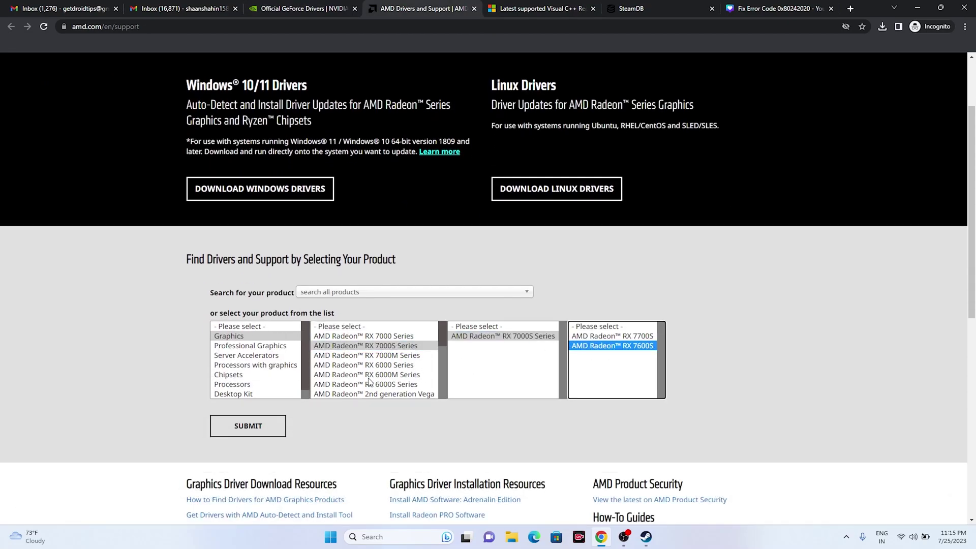
left_click(233, 425)
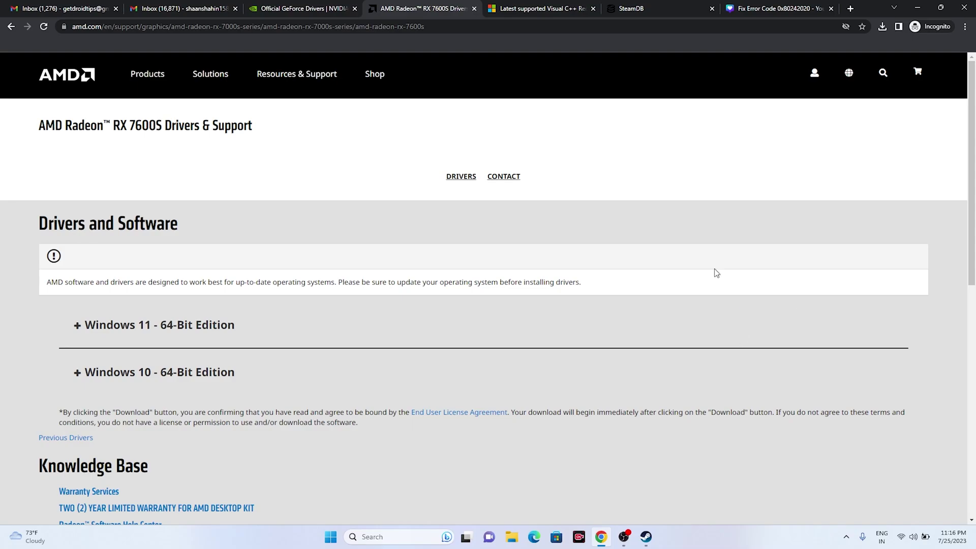
- Download the latest Visual C++ Redistributable installers for X86 and X64 from the Microsoft Learn page to the Downloads folder
left_click(543, 8)
left_click_drag(500, 197, 262, 169)
left_click(523, 189)
scroll(438, 207, "down", 9)
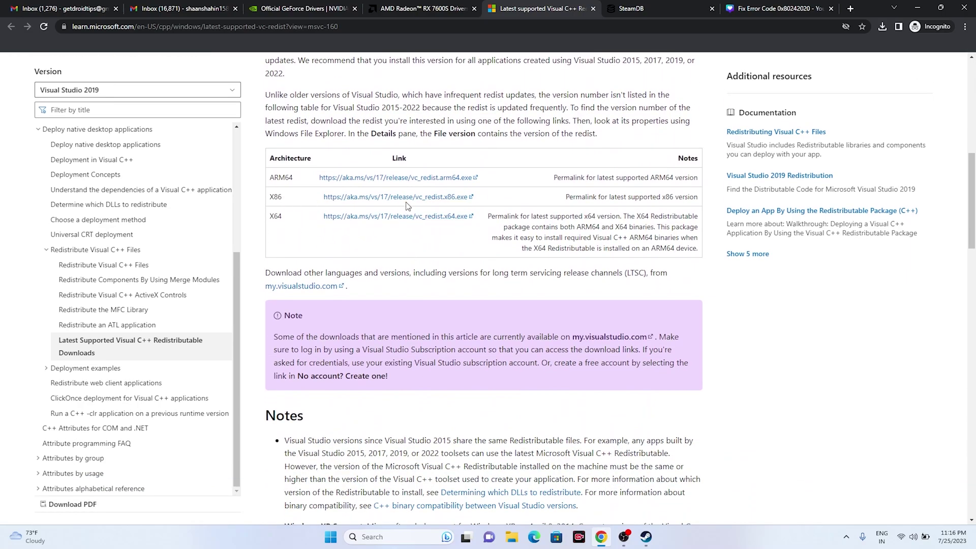
left_click(380, 200)
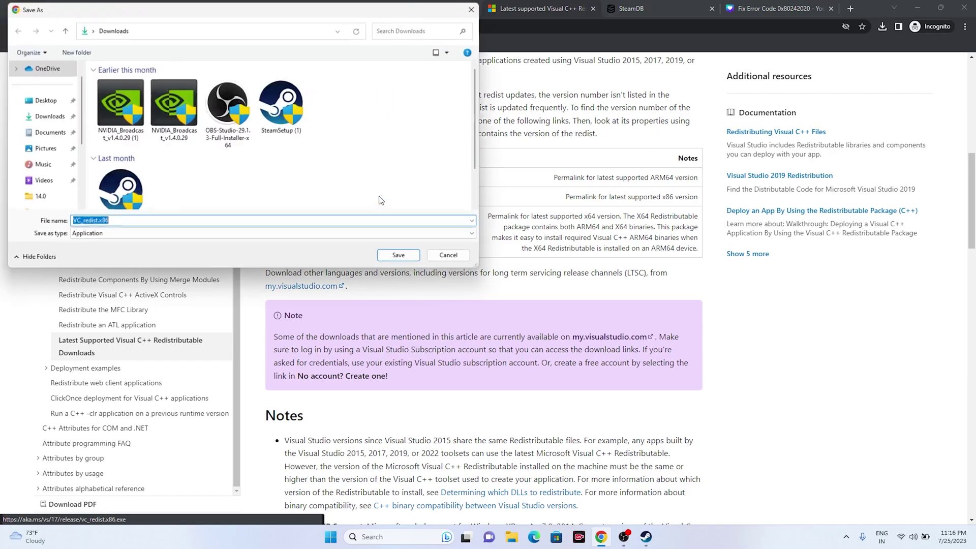
left_click(400, 255)
left_click(396, 218)
left_click(393, 258)
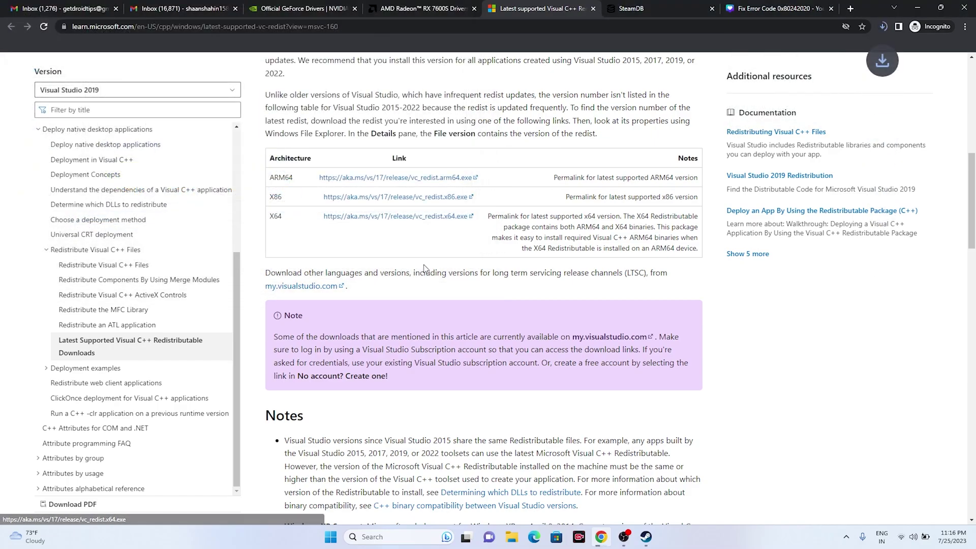
- Open the full list of browser downloads and show VC_redist.x64.exe in its folder
left_click(882, 27)
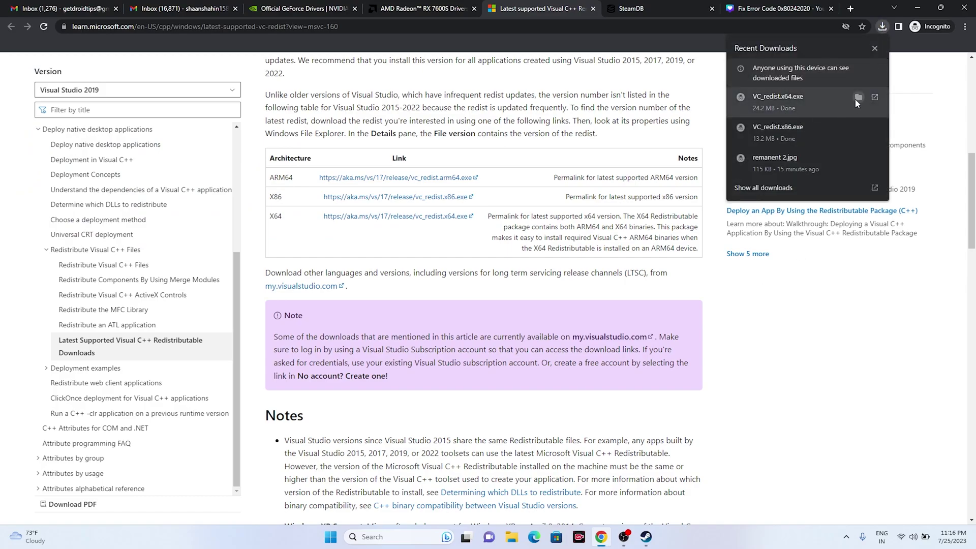
left_click(785, 189)
left_click(379, 165)
- Run VC_redist.x64, repair the x64 redistributable and close the setup without restarting the computer
double_click(138, 111)
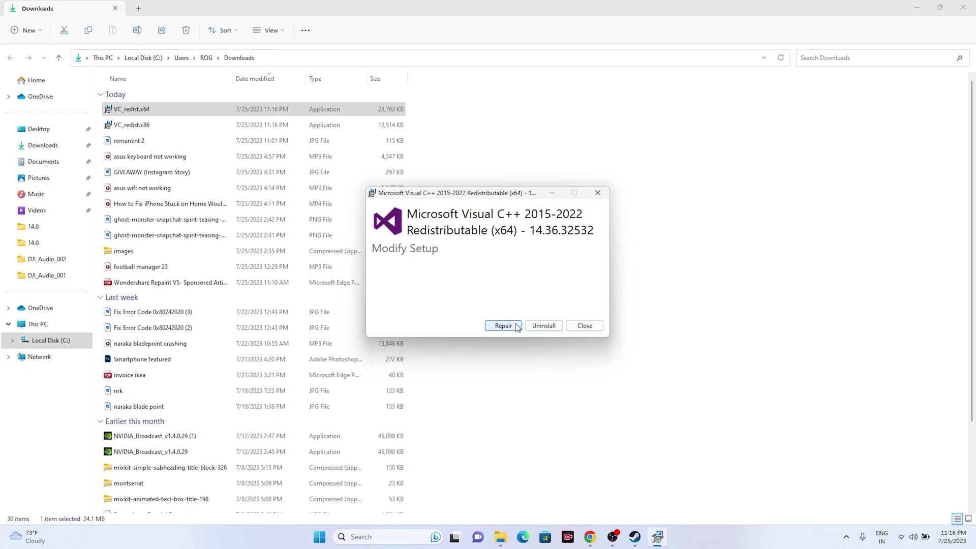
left_click(514, 326)
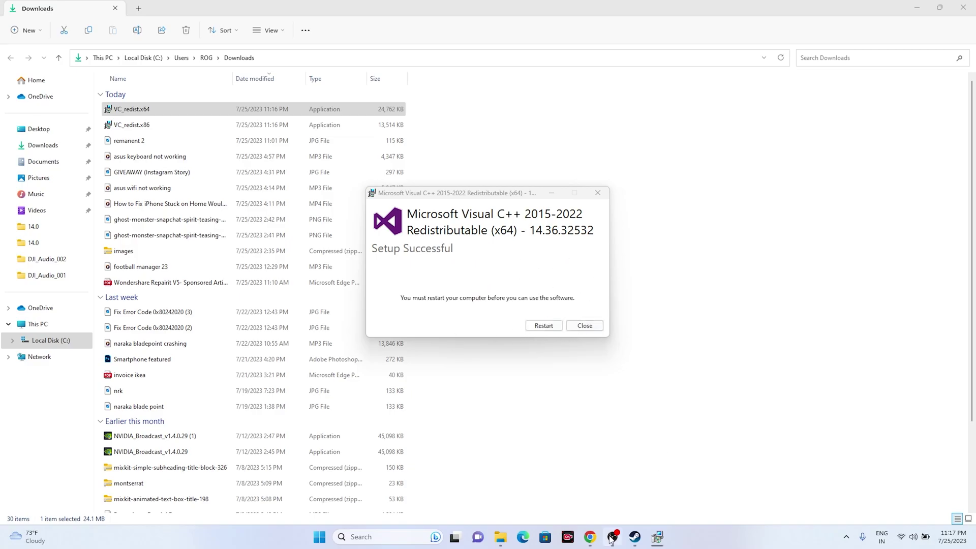
left_click(584, 326)
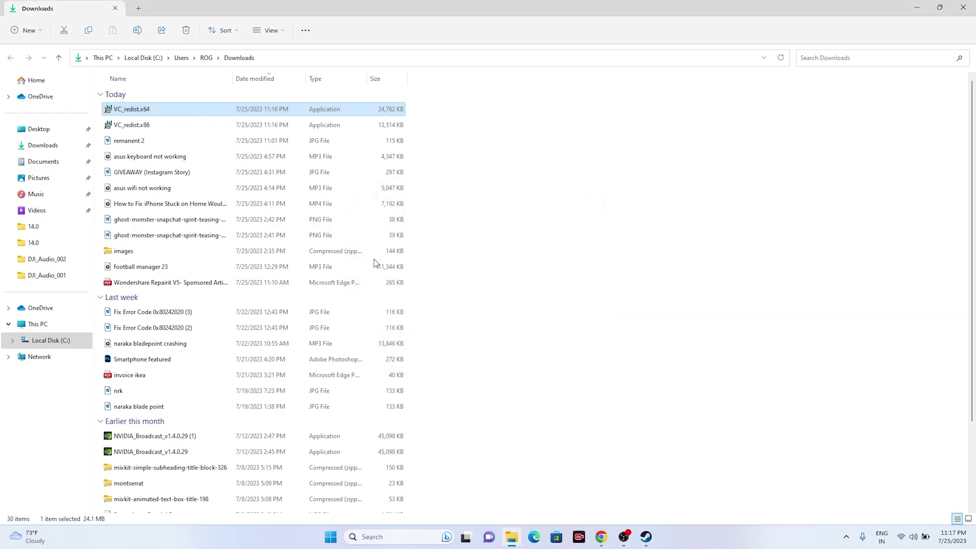
- Run VC_redist.x86, repair the x86 redistributable and close the setup
double_click(157, 125)
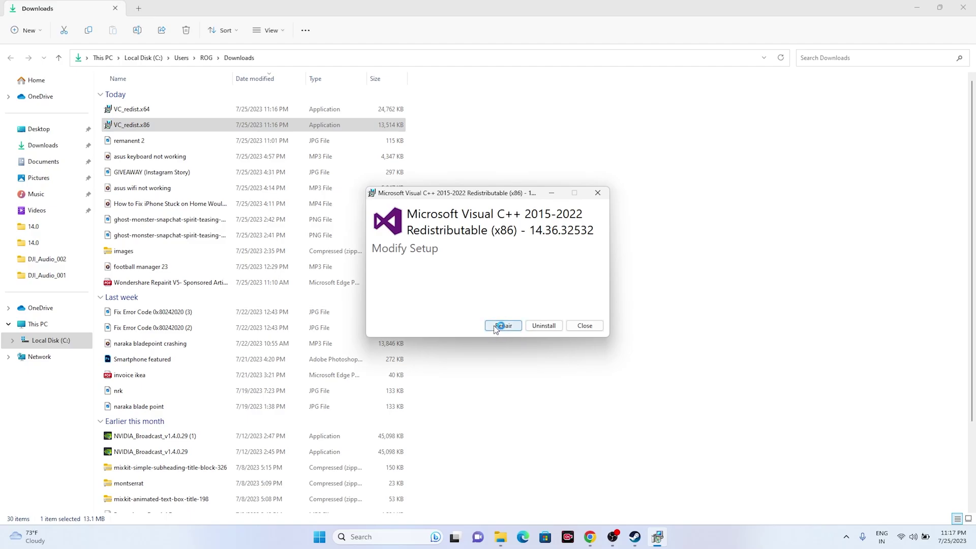
left_click(502, 324)
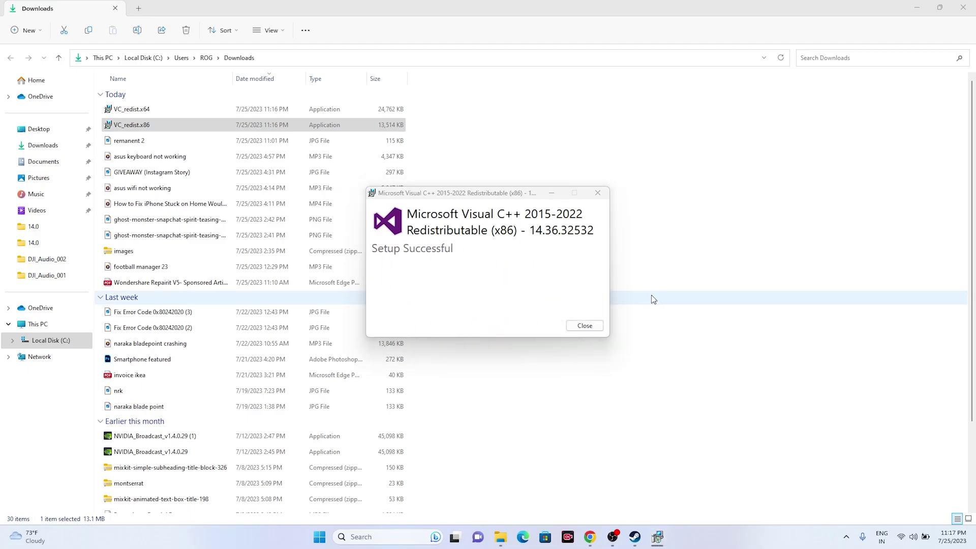
left_click(584, 326)
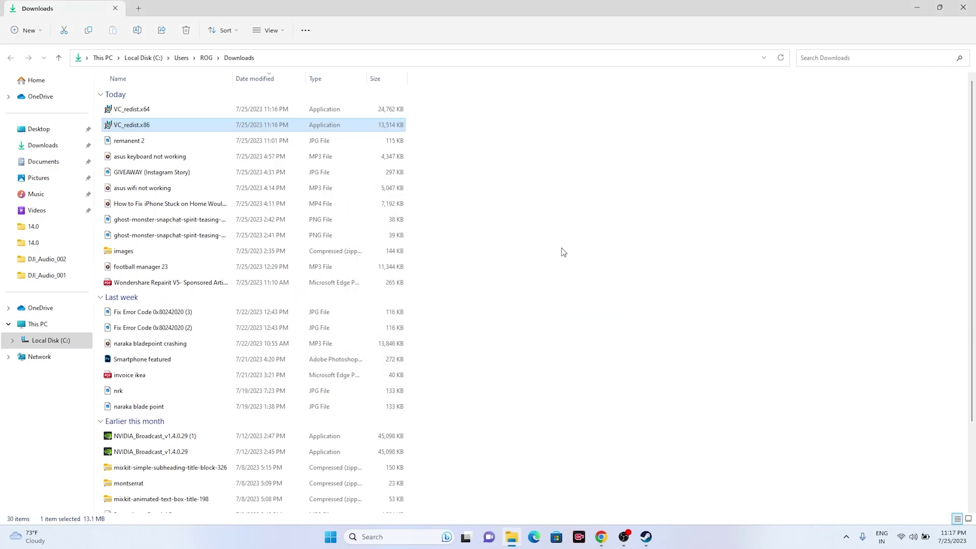
- Close the Downloads folder and the browser's downloads page, and minimize Chrome
left_click(963, 7)
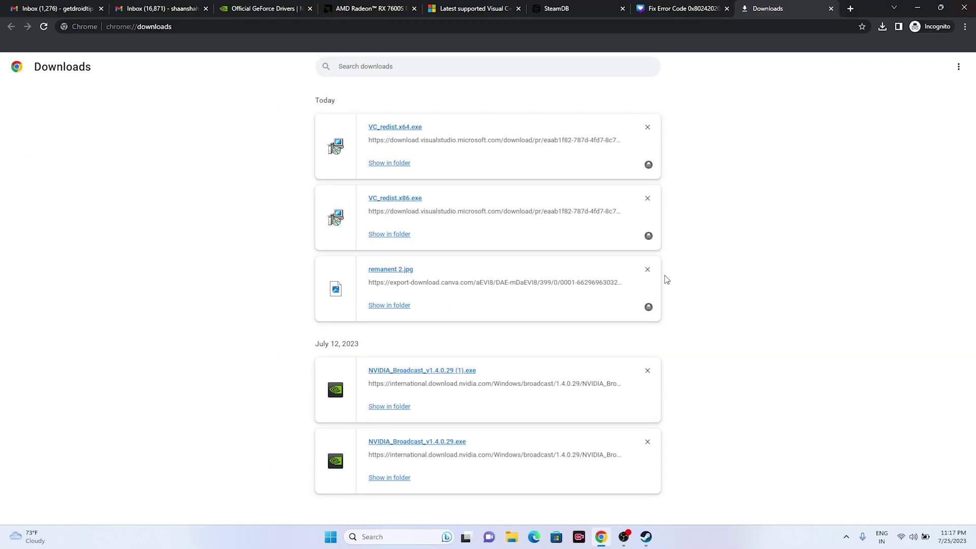
left_click(831, 9)
left_click(914, 9)
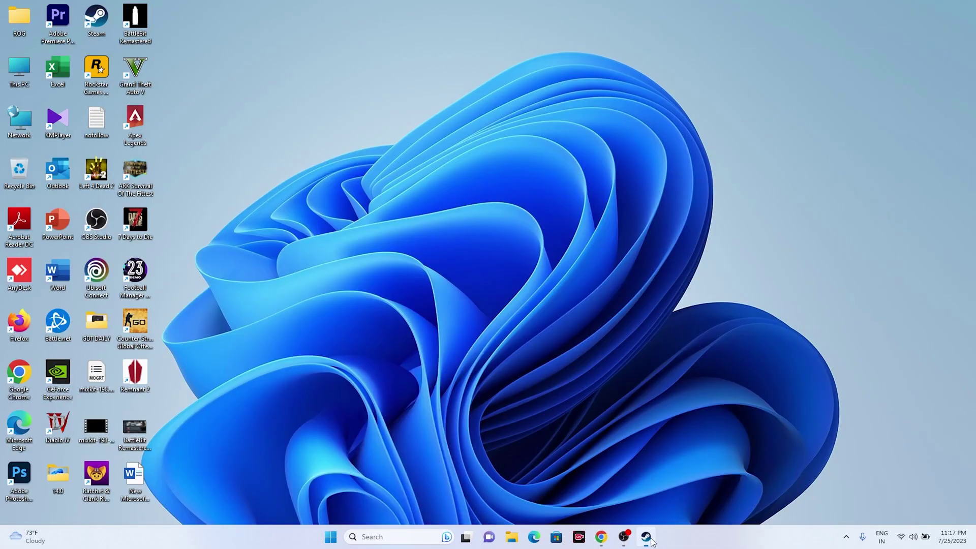
- Switch to Steam, view the management options for Remnant 2 including Uninstall without choosing one, and minimize Steam
left_click(651, 539)
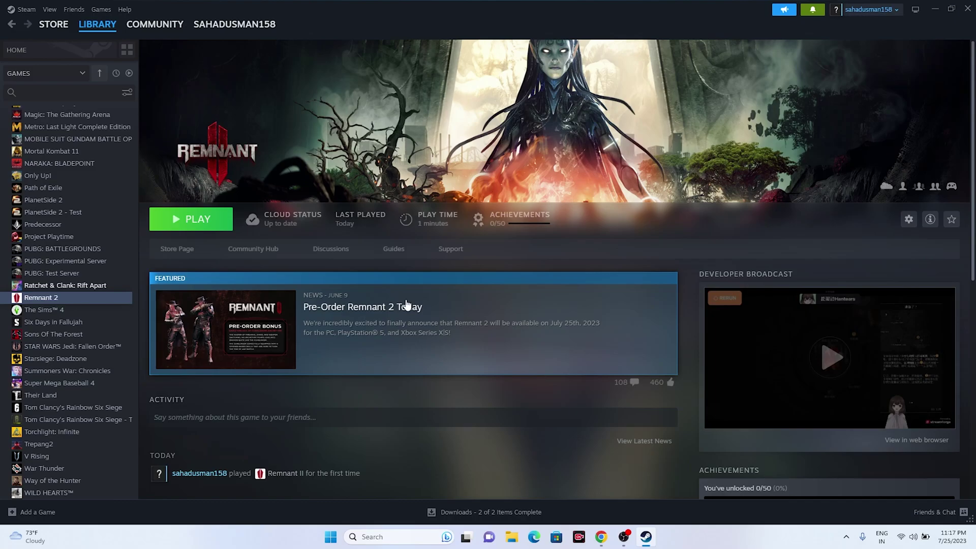
right_click(76, 301)
mouse_move(99, 362)
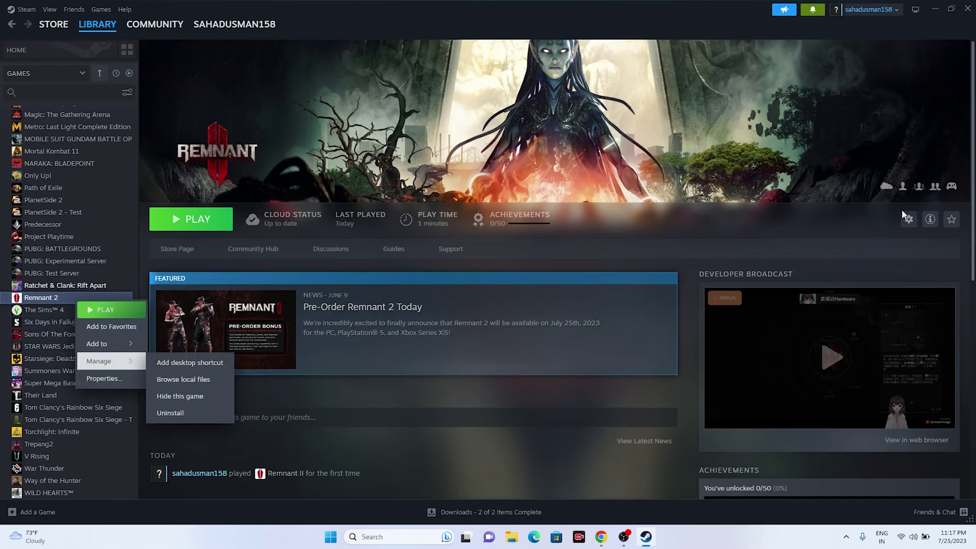
left_click(888, 129)
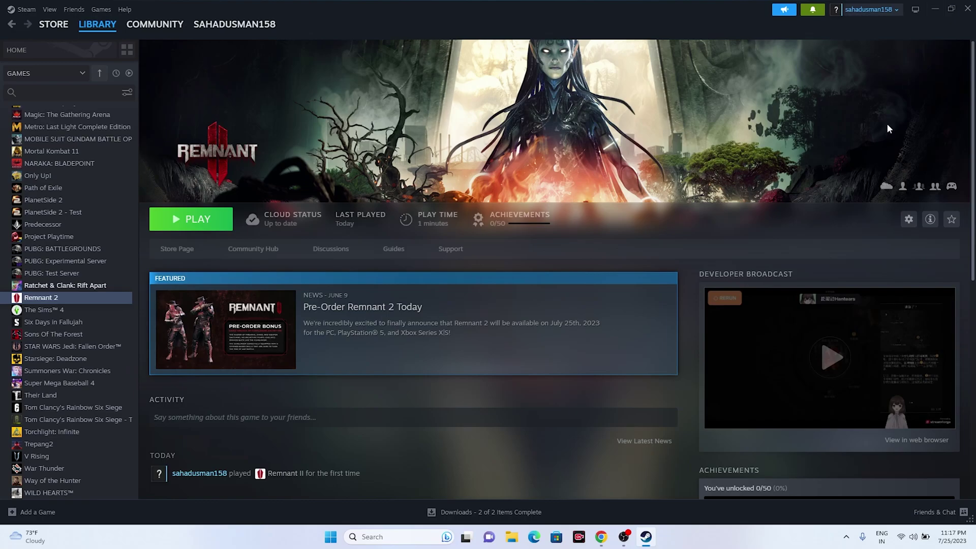
left_click(934, 8)
- Open File Explorer at This PC to check the available drives, and close it
left_click(511, 541)
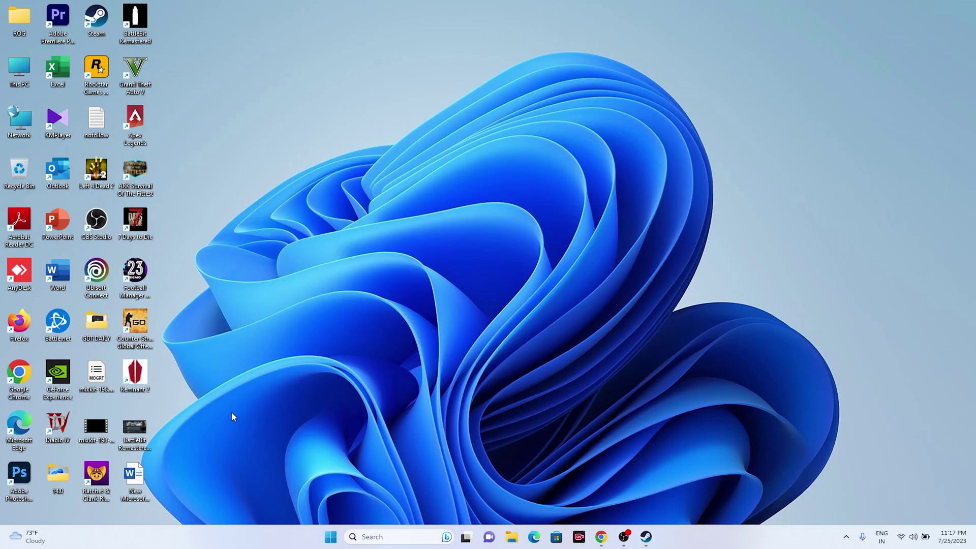
left_click(38, 323)
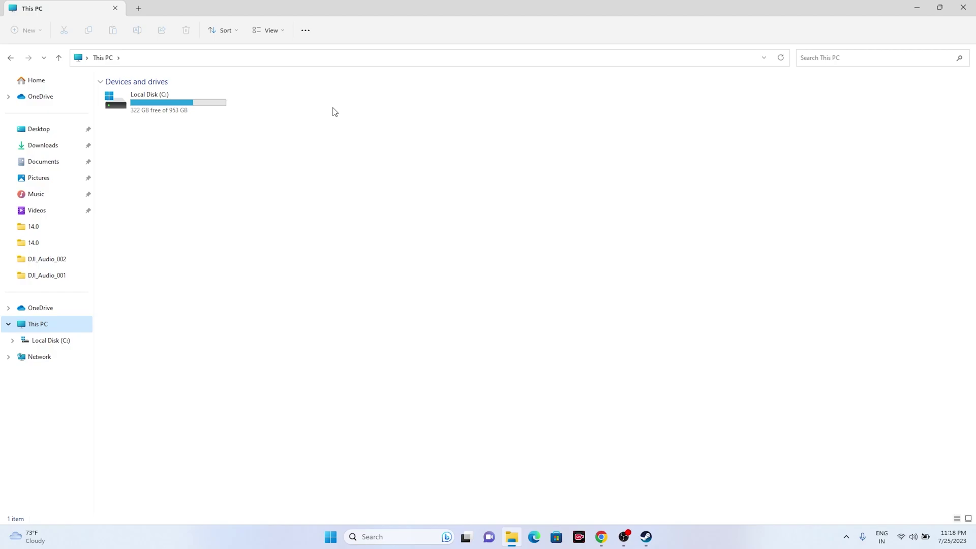
left_click(963, 8)
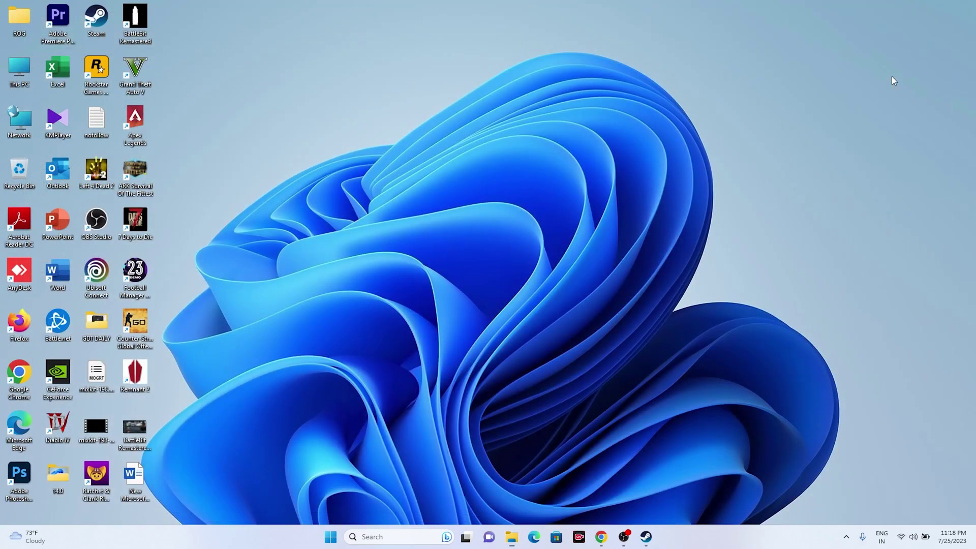
right_click(382, 183)
left_click(411, 225)
- Switch to Steam, launch Remnant 2 and leave the in-game System menu to resume gameplay
left_click(645, 537)
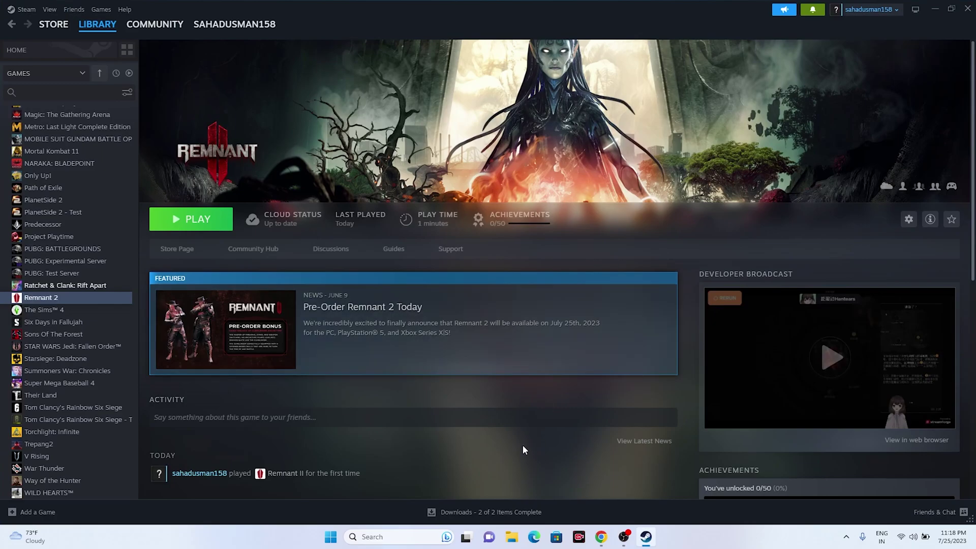
left_click(198, 226)
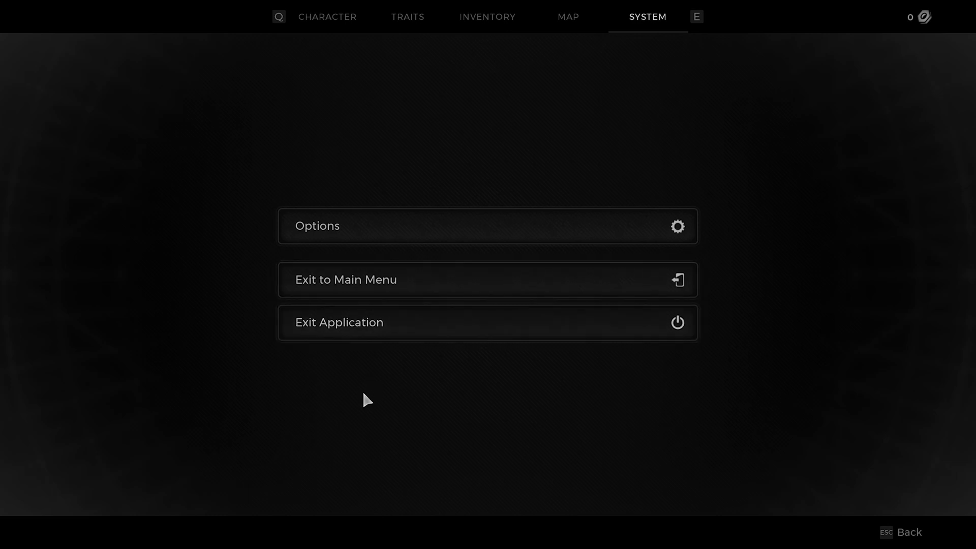
key("Escape")
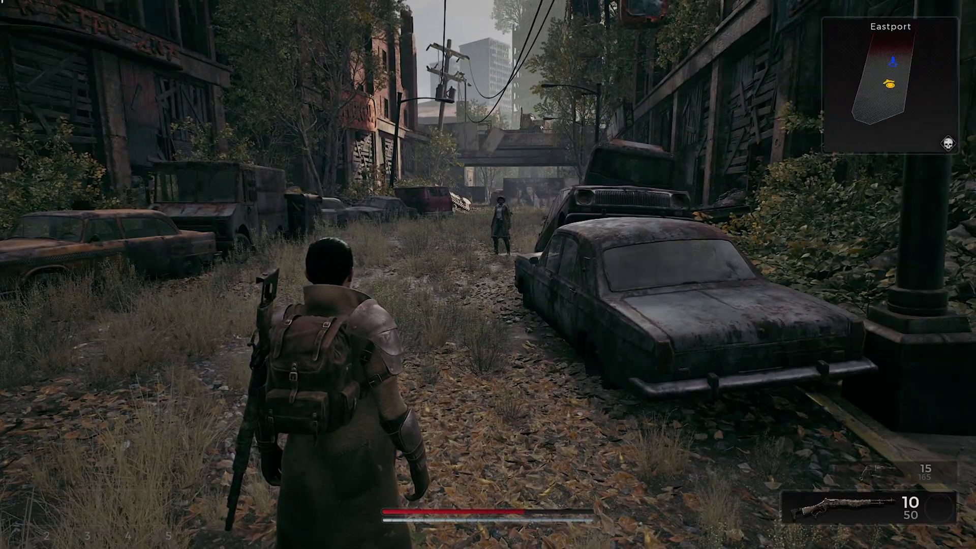
- Walk the character forward along the street, then pause the game and open its video options
key("w")
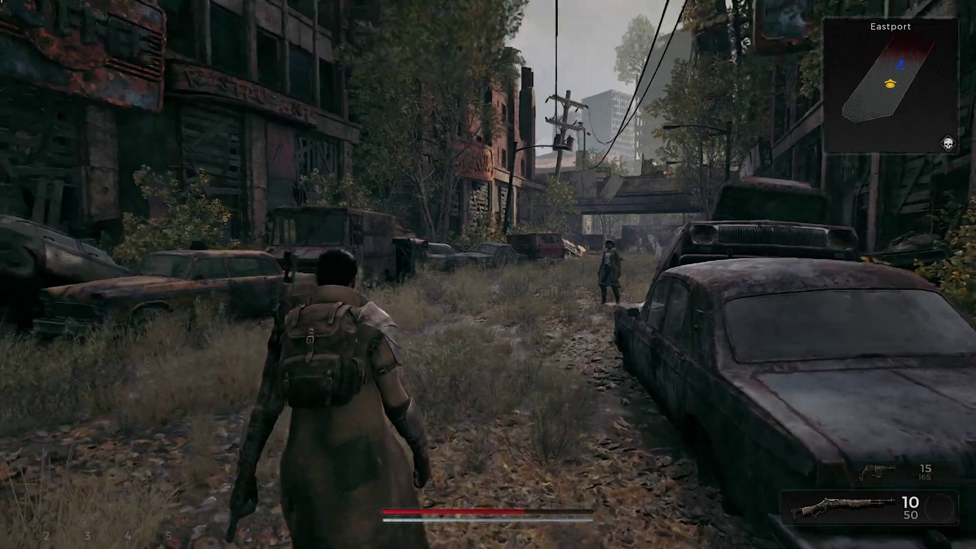
key("w")
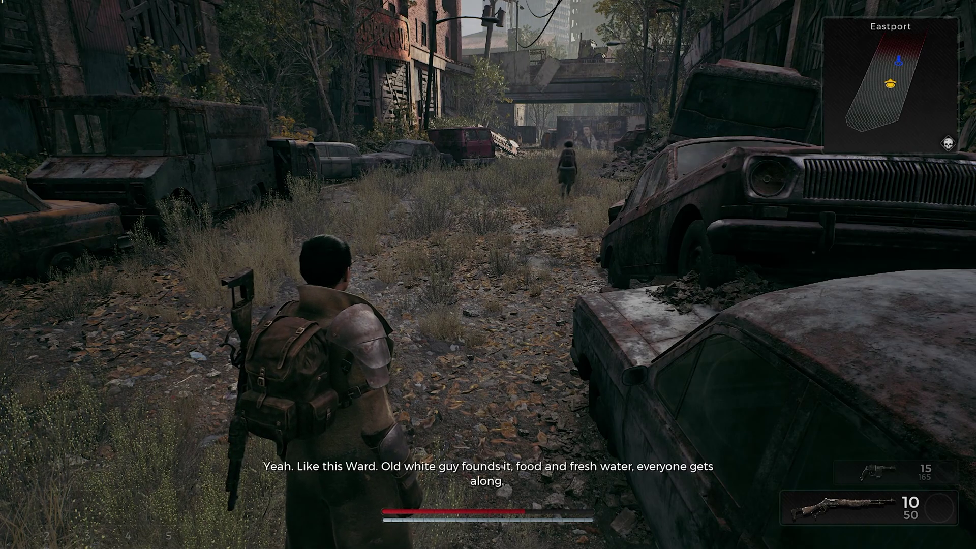
key("Escape")
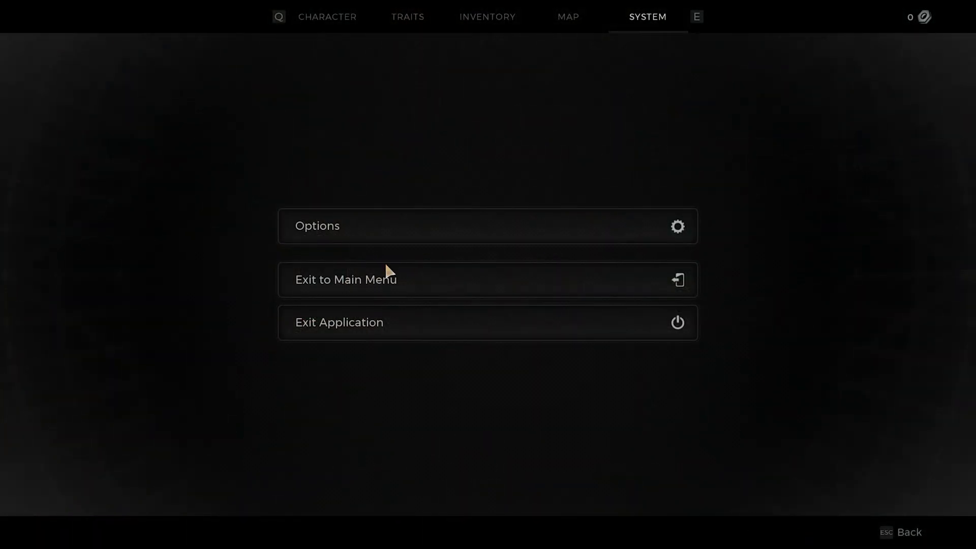
left_click(336, 228)
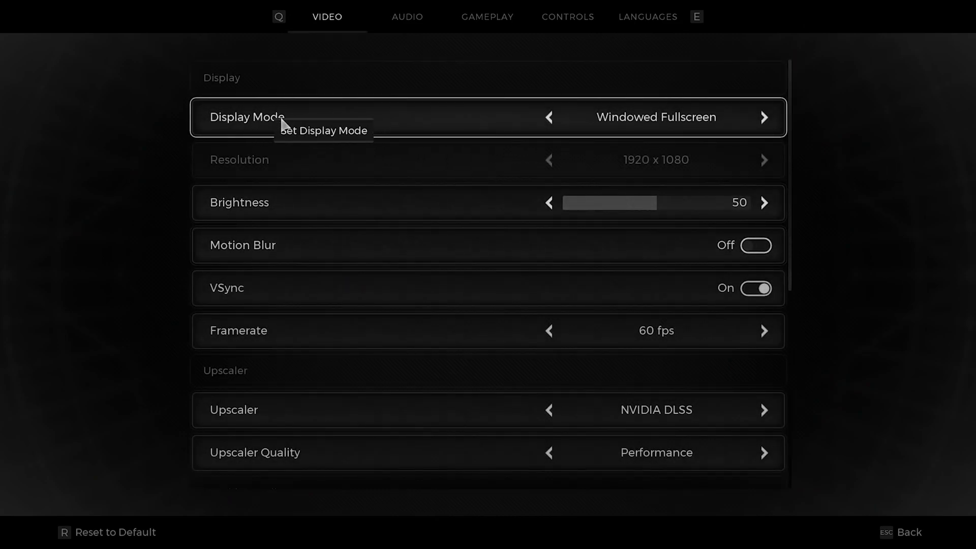
- Cycle through the Display Mode choices and set the mode to Windowed
left_click(764, 119)
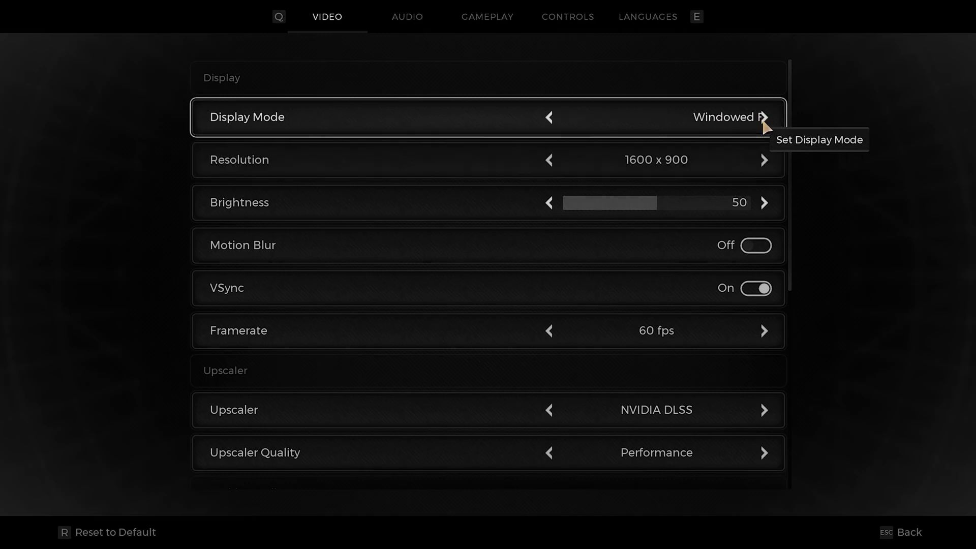
left_click(554, 120)
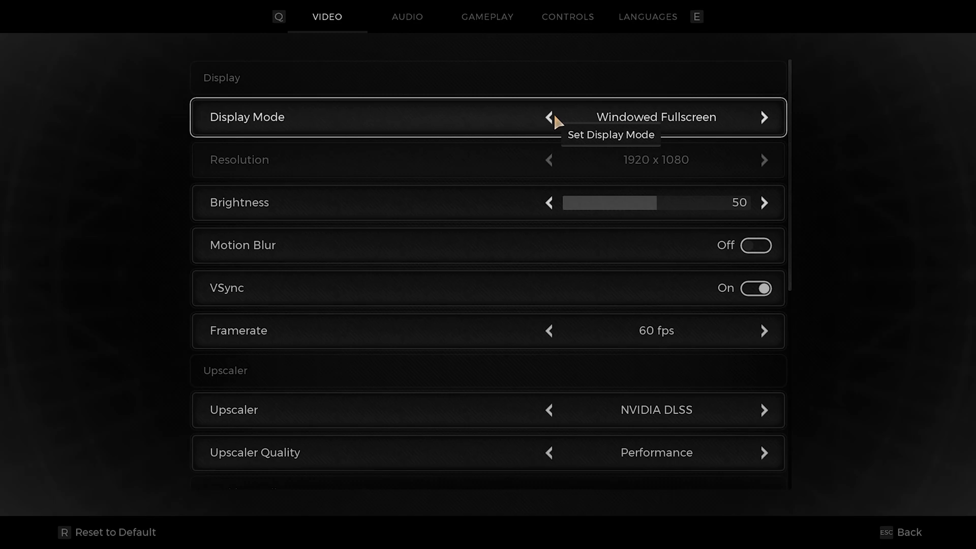
left_click(553, 120)
left_click(554, 120)
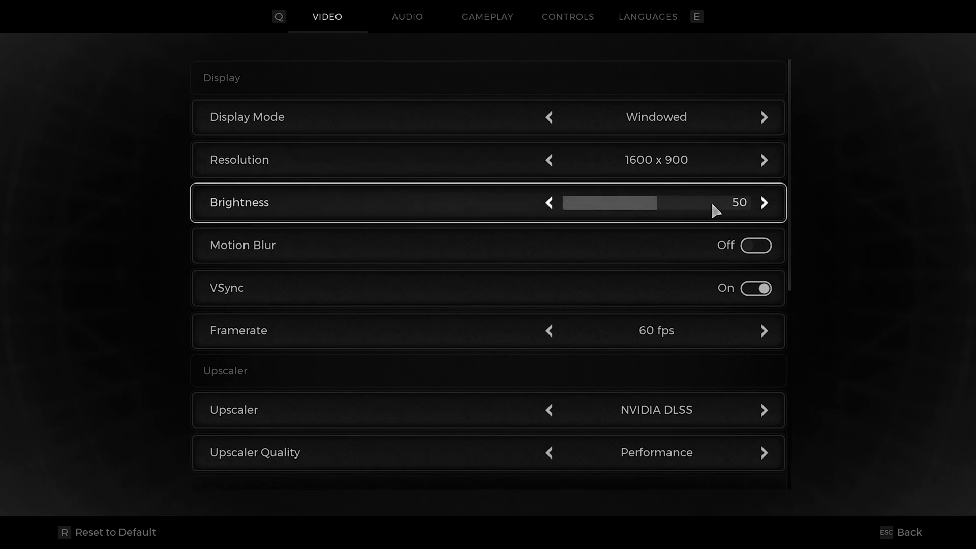
- Toggle Motion Blur on and back off, and turn VSync off
left_click(754, 248)
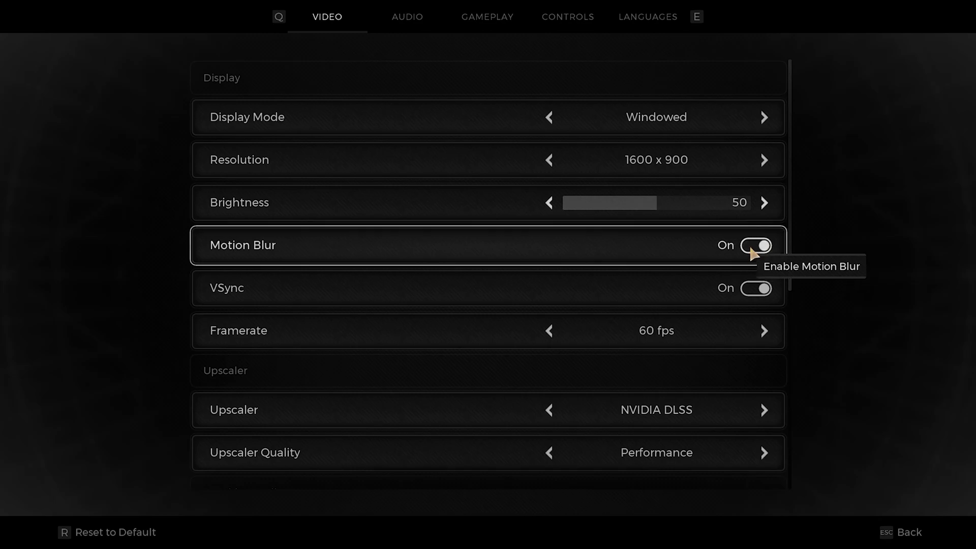
left_click(754, 248)
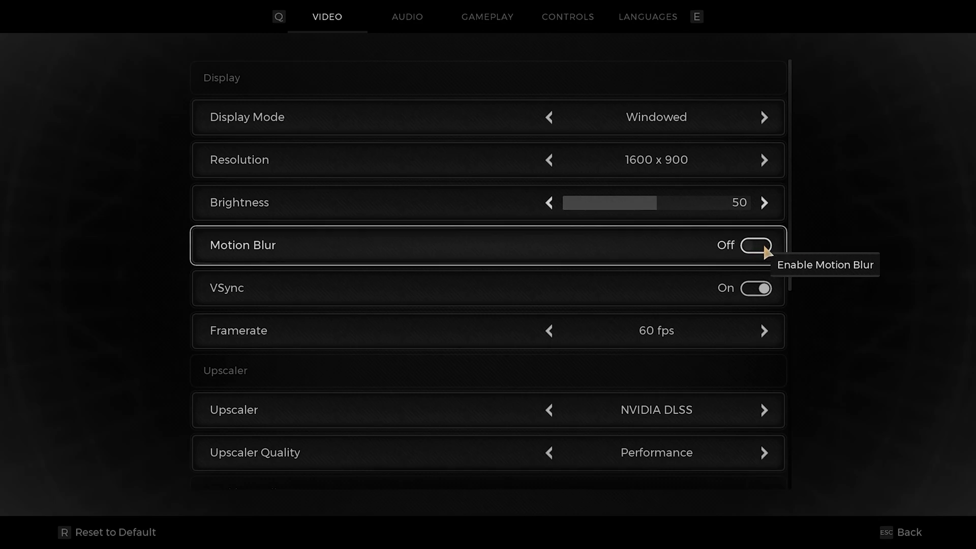
left_click(756, 292)
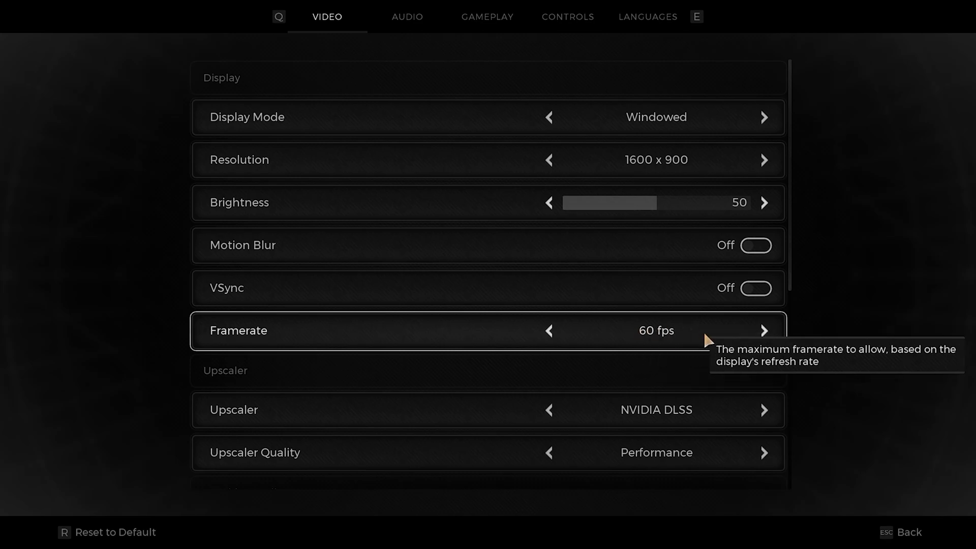
- Browse the available Framerate limits and return the setting to 60 fps
left_click(764, 331)
left_click(548, 331)
left_click(549, 331)
left_click(763, 331)
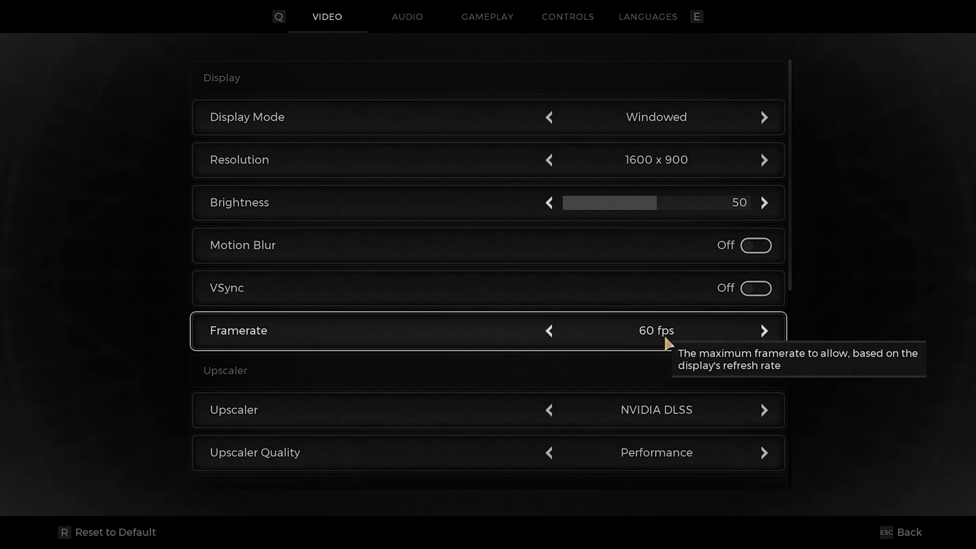
- Cycle through the Upscaler choices, including Intel XeSS, and set the upscaler to None
scroll(671, 298, "down", 3)
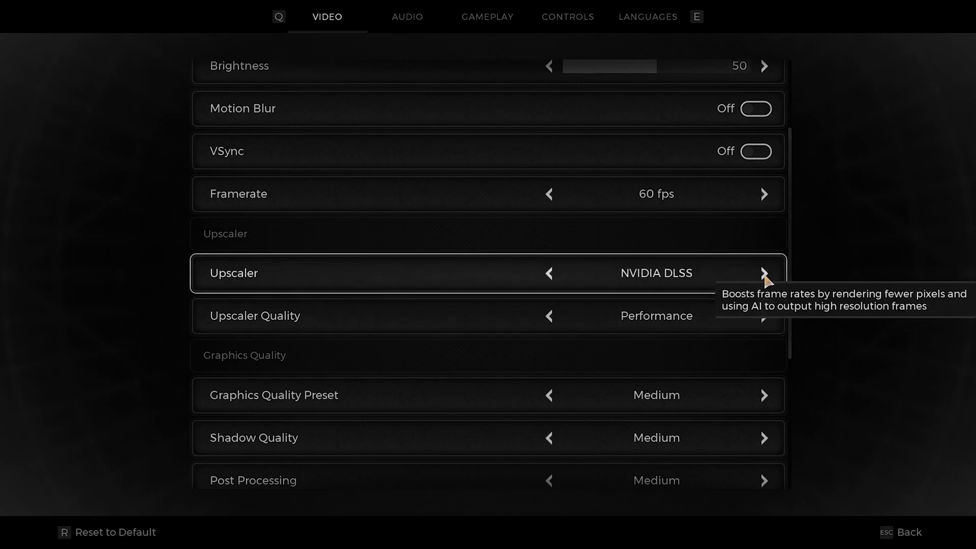
left_click(764, 275)
left_click(764, 275)
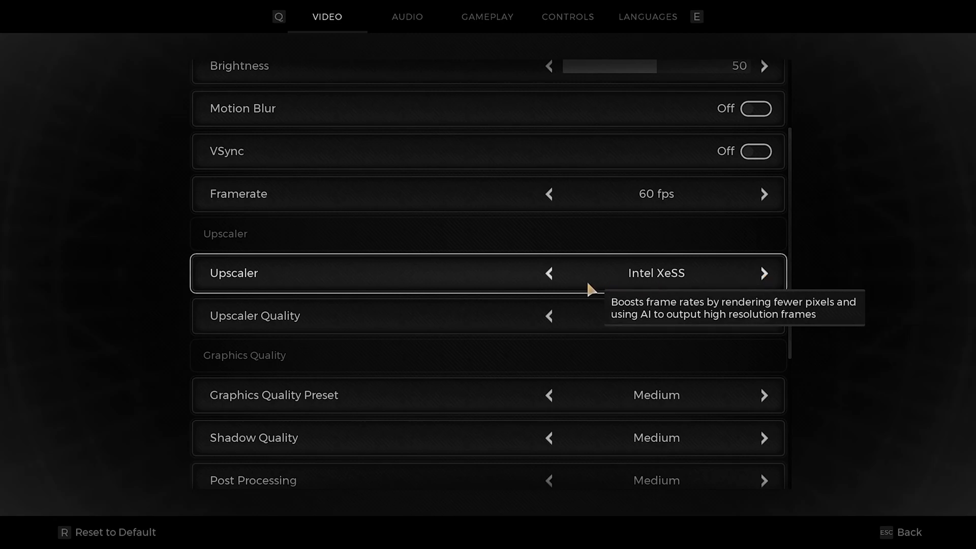
left_click(550, 277)
left_click(767, 275)
left_click(764, 275)
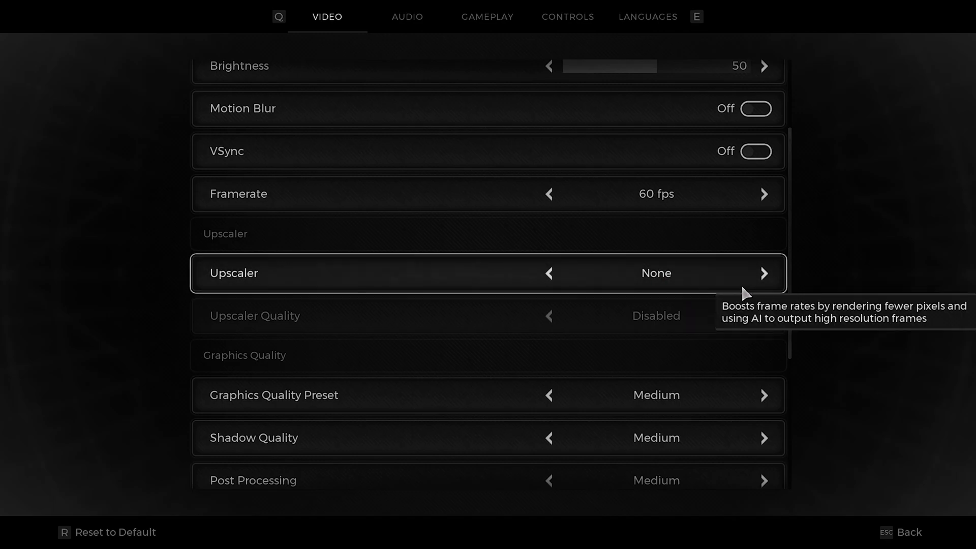
- Cycle the Graphics Quality Preset through High, Medium and Low, and leave it set to Ultra
scroll(743, 280, "down", 1)
scroll(739, 275, "down", 3)
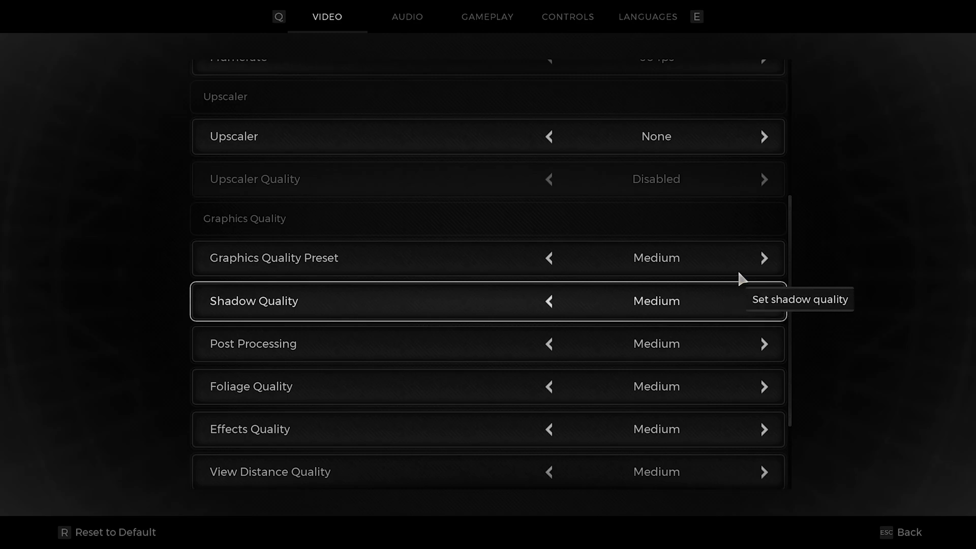
left_click(763, 259)
left_click(763, 259)
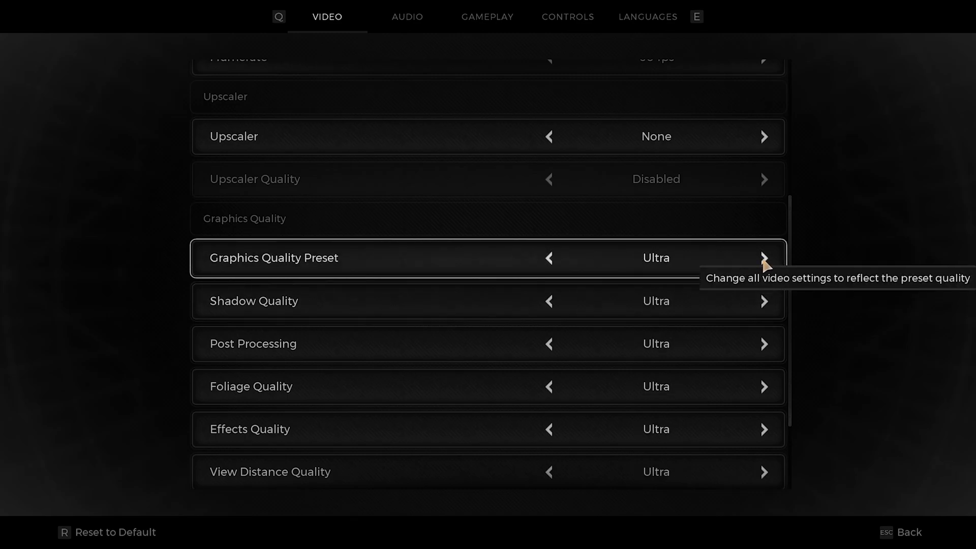
left_click(554, 259)
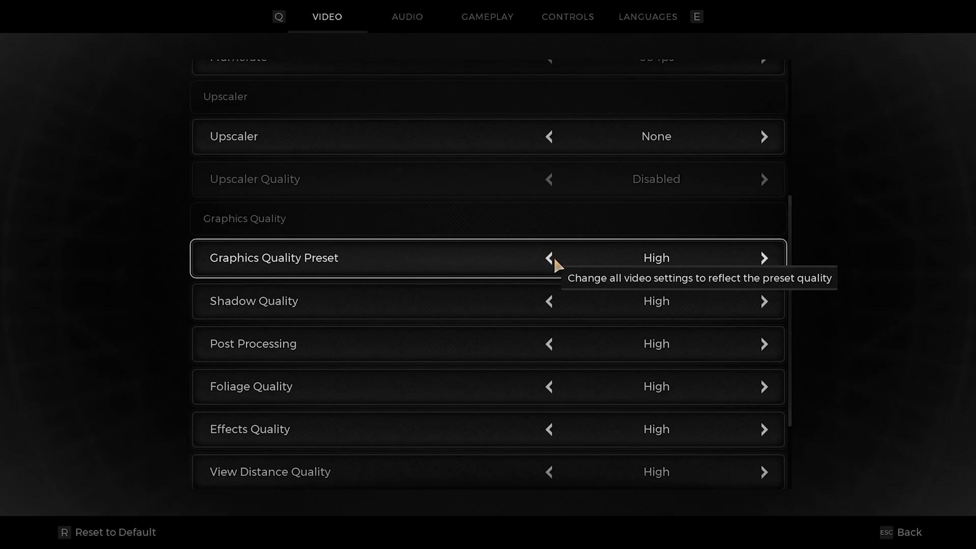
left_click(554, 260)
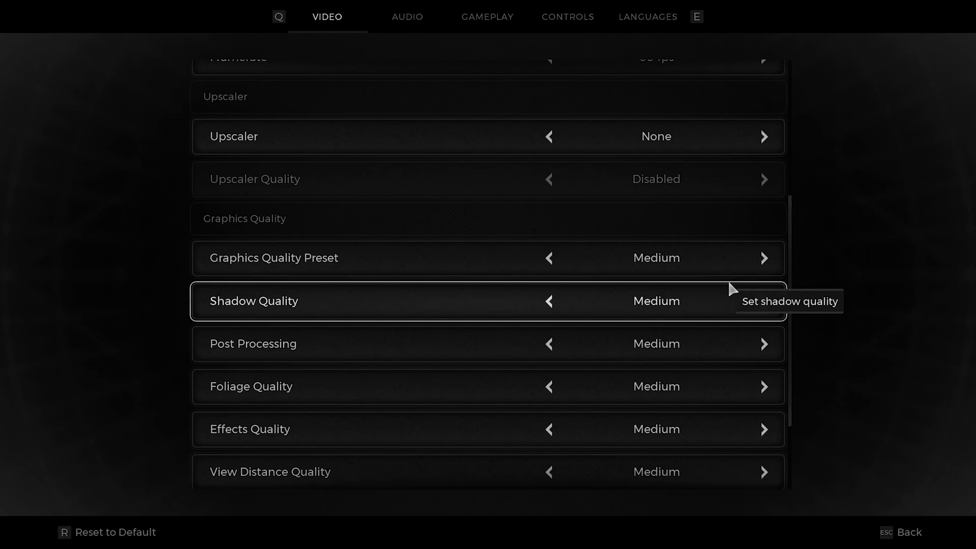
left_click(552, 258)
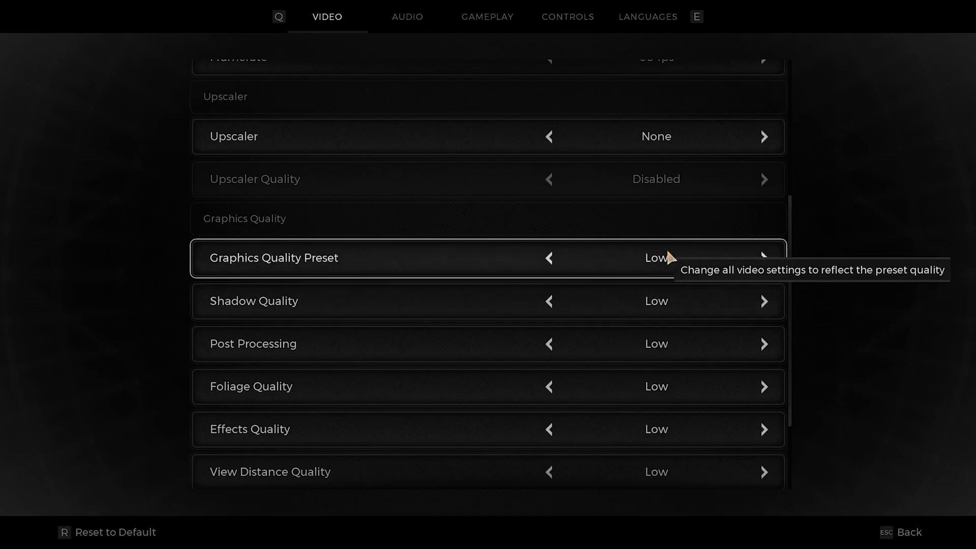
left_click(552, 260)
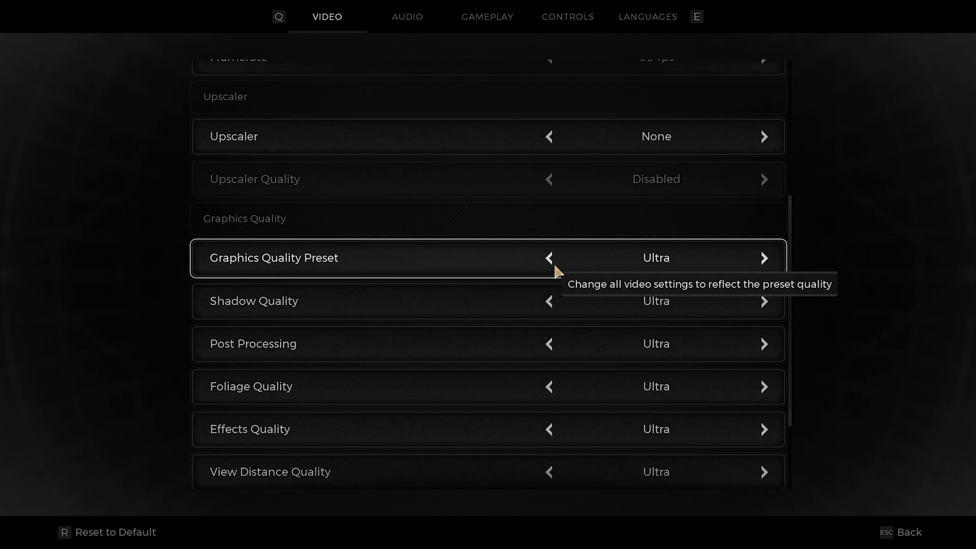
left_click(550, 258)
left_click(554, 265)
left_click(769, 260)
left_click(770, 259)
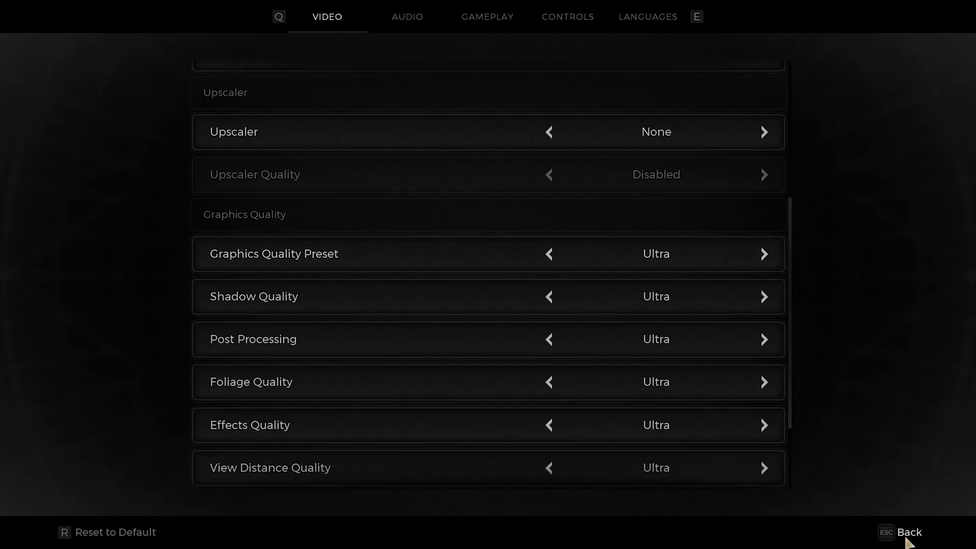
- Leave the options keeping the changed settings, and close the Remnant 2 window and the NVIDIA drivers browser window
left_click(894, 532)
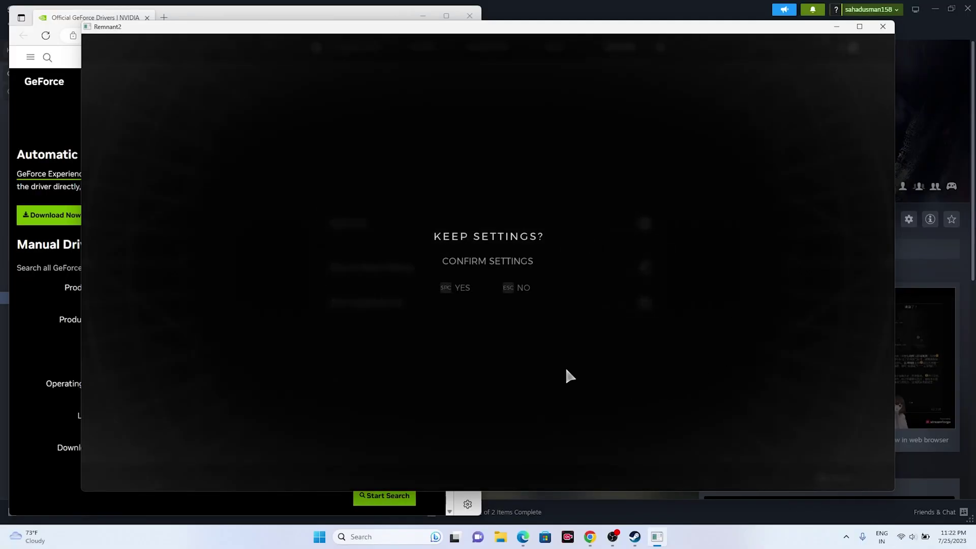
left_click(461, 289)
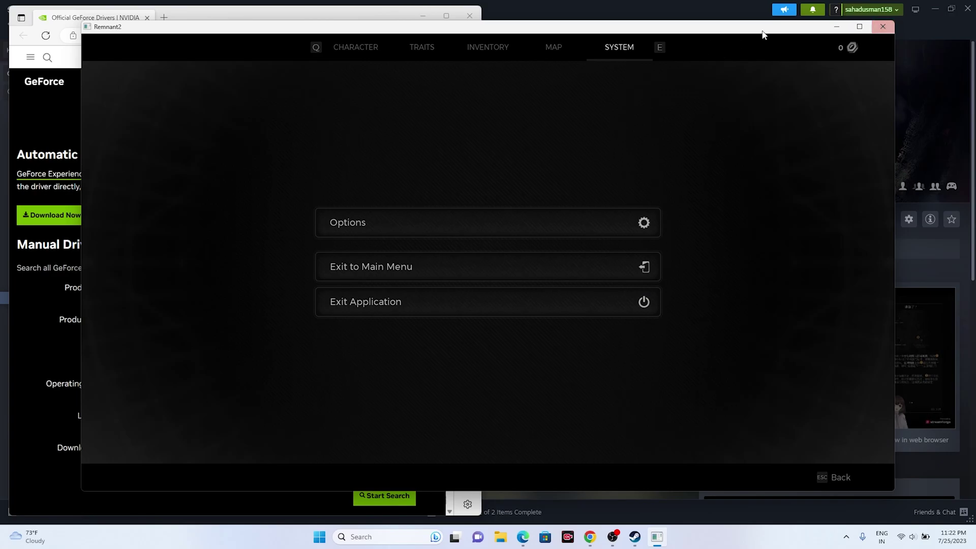
left_click(881, 27)
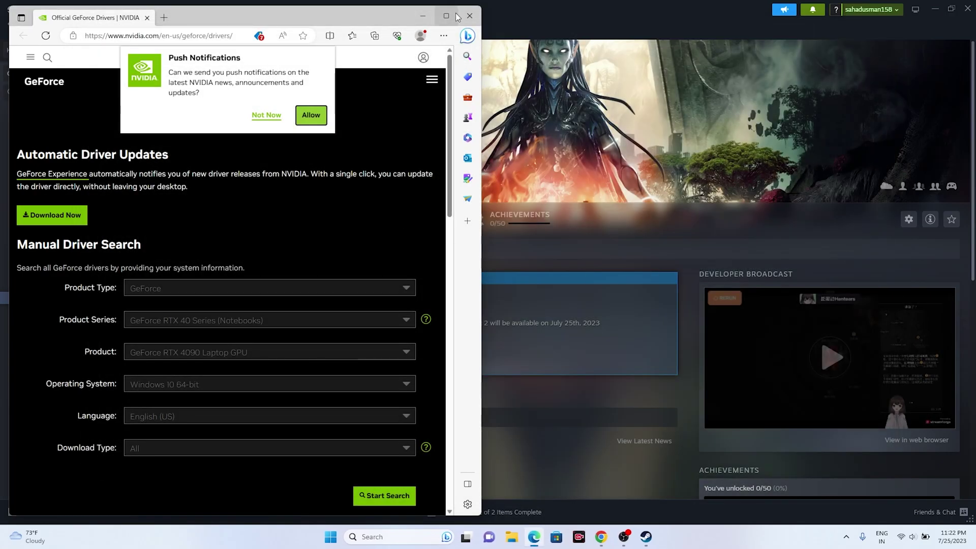
left_click(470, 16)
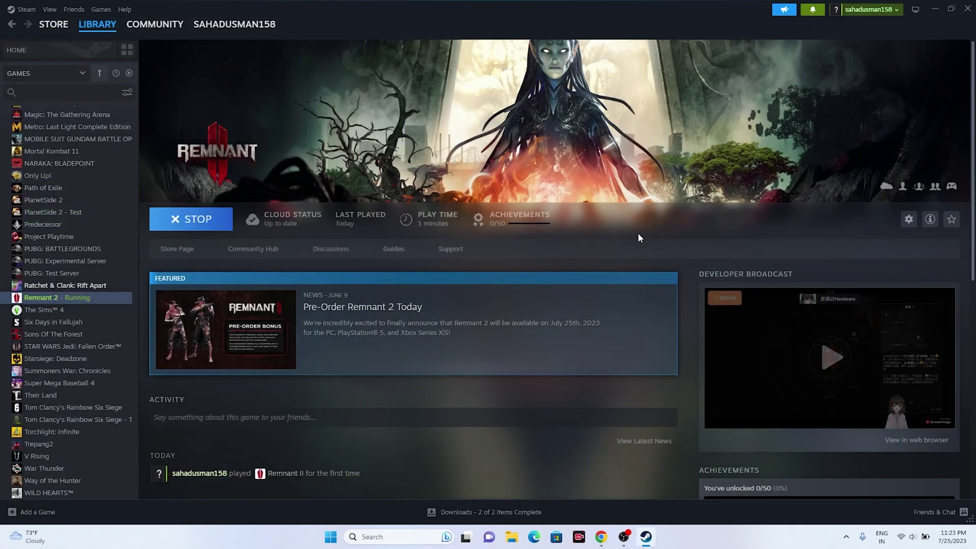